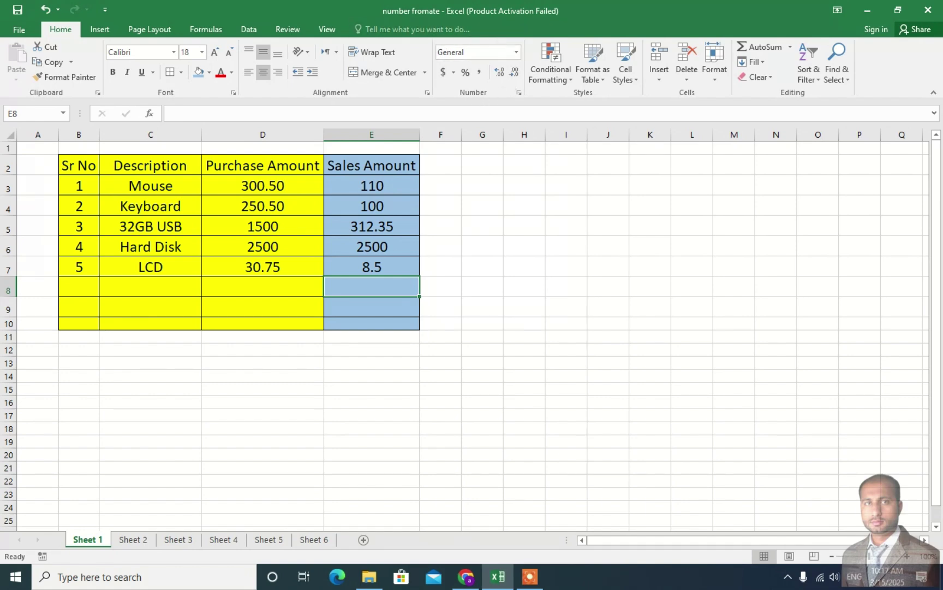
# Apply the default dollar Accounting Number Format to the Mouse sales amount in cell E3
pyautogui.click(382, 207)
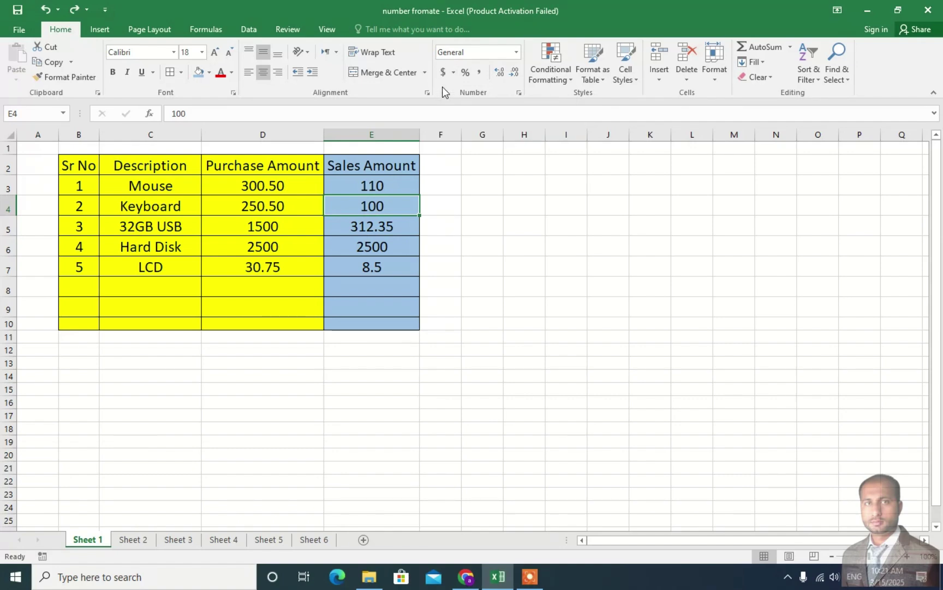
pyautogui.click(361, 191)
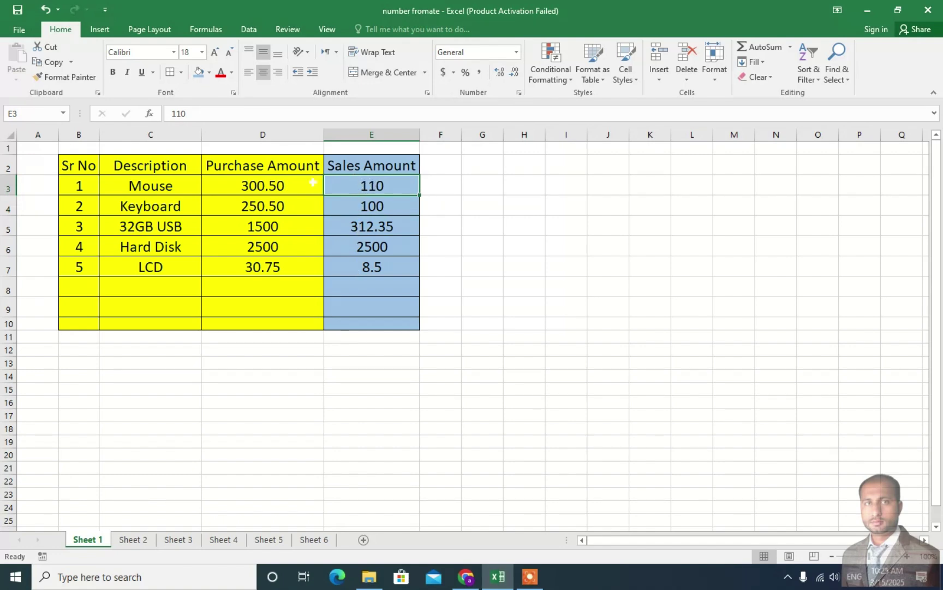
pyautogui.click(354, 186)
pyautogui.click(361, 205)
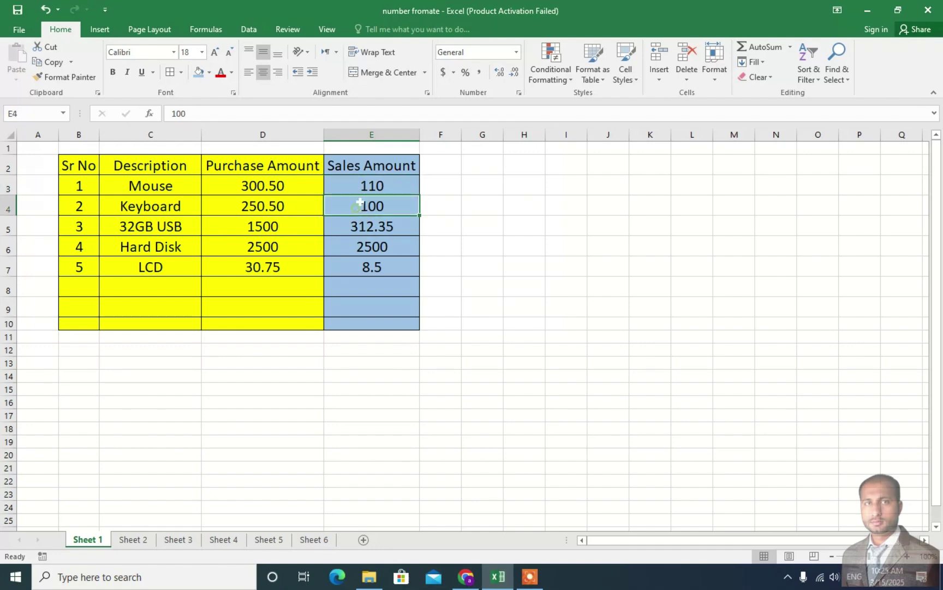
pyautogui.click(361, 190)
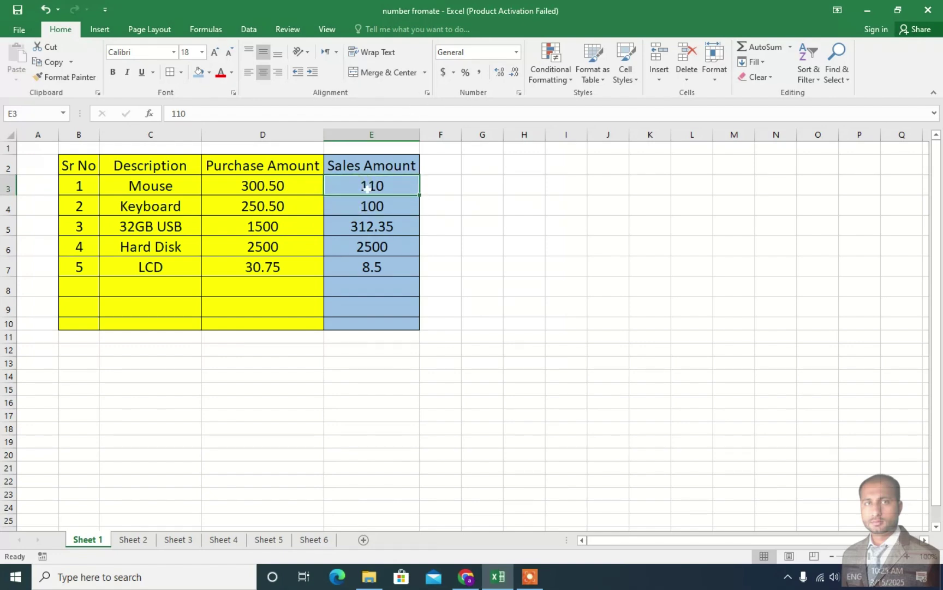
pyautogui.click(443, 70)
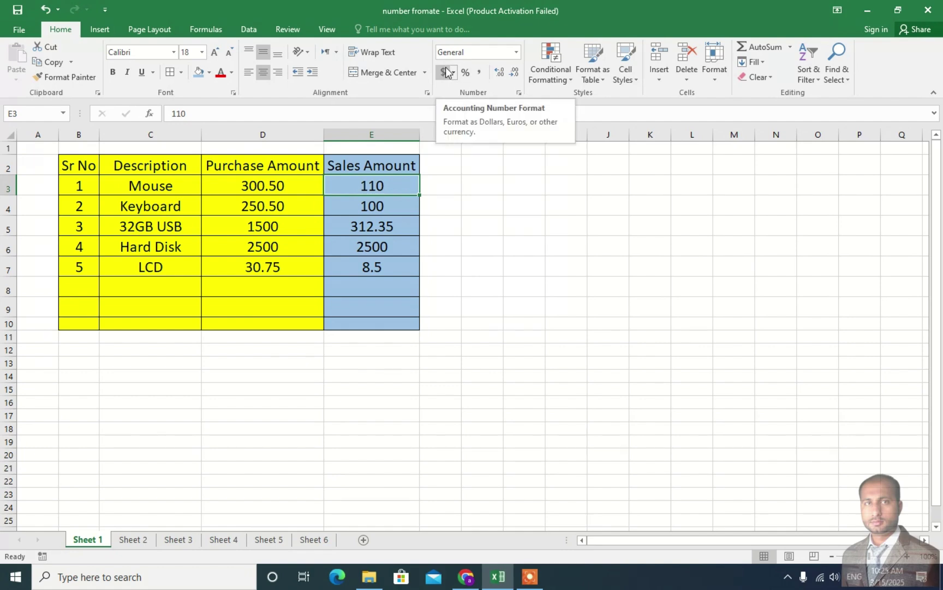
pyautogui.click(445, 71)
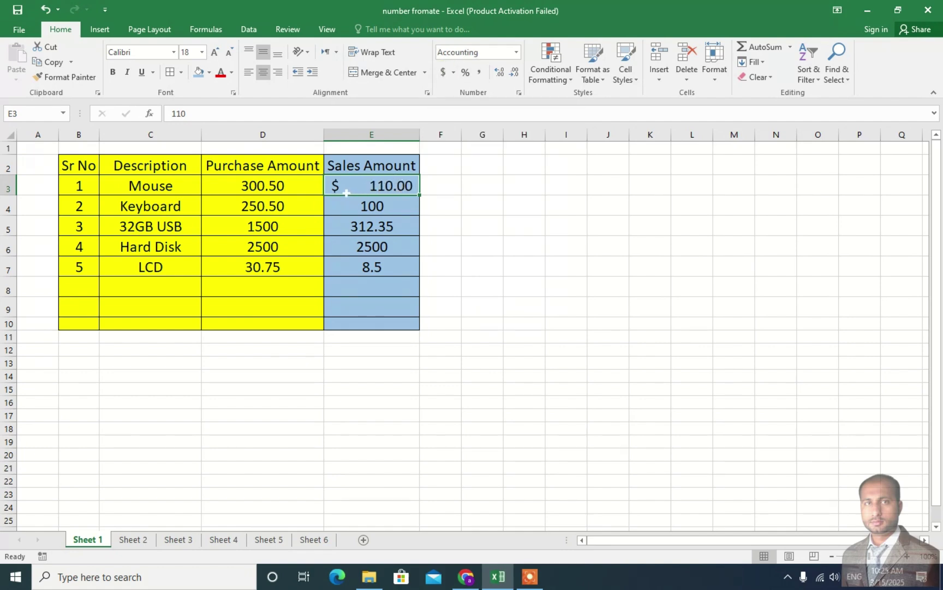
# Apply the default dollar Accounting Number Format to all the Sales Amount values in E3:E7
pyautogui.click(344, 232)
pyautogui.moveTo(354, 190); pyautogui.dragTo(351, 273)
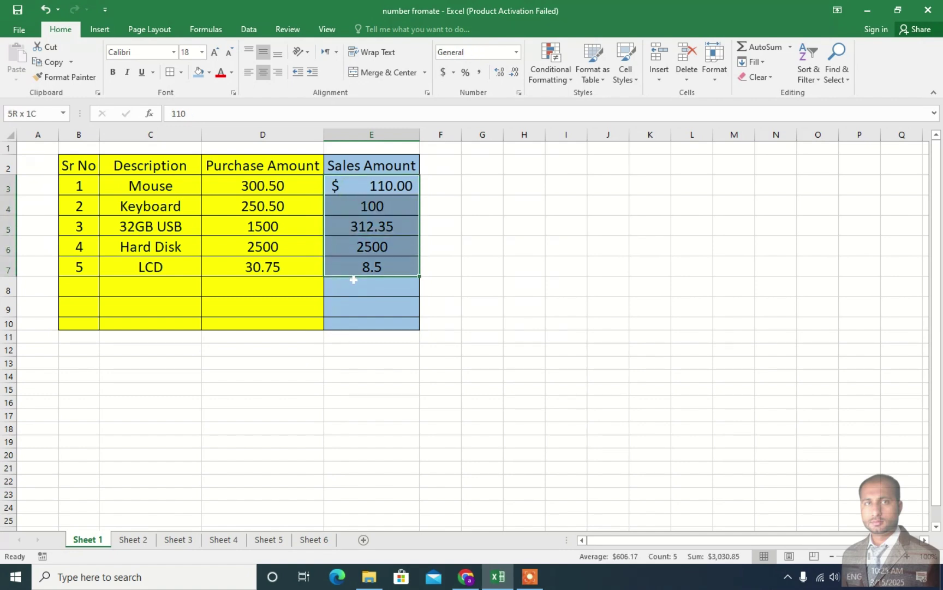
pyautogui.click(443, 74)
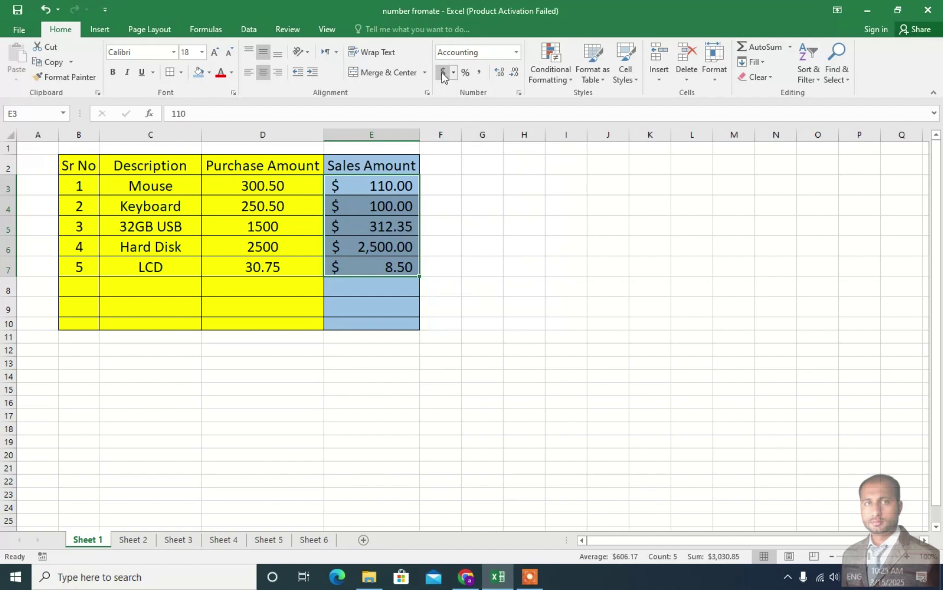
pyautogui.hotkey('ctrl', 'q')
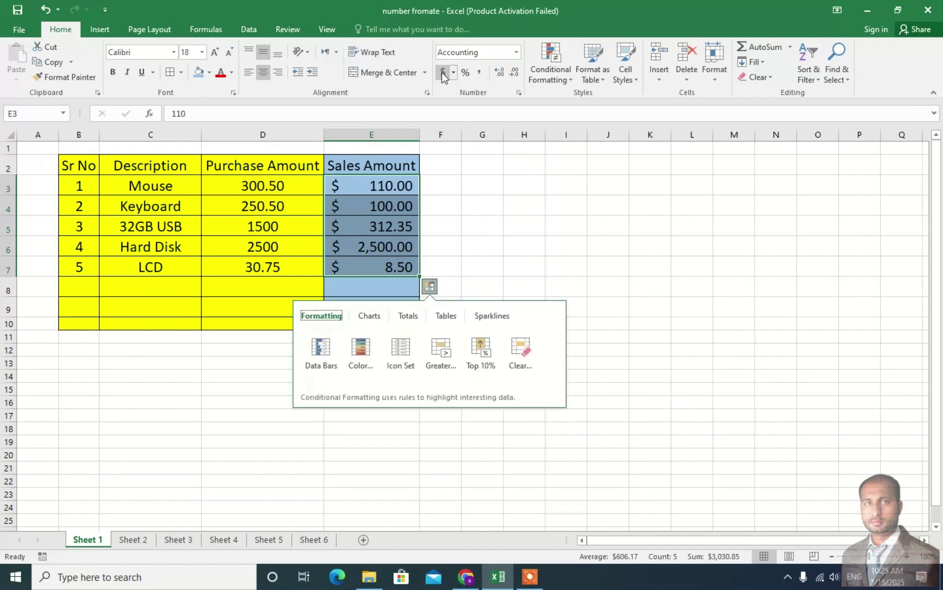
pyautogui.click(454, 240)
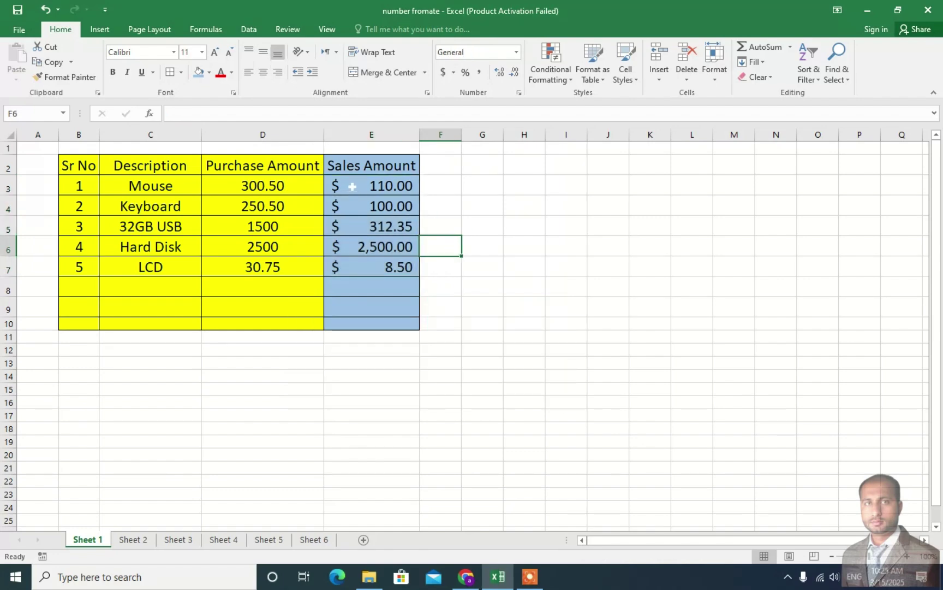
# Undo both dollar accounting format changes in the Sales Amount column
pyautogui.hotkey('ctrl', 'z')
pyautogui.hotkey('ctrl', 'z')
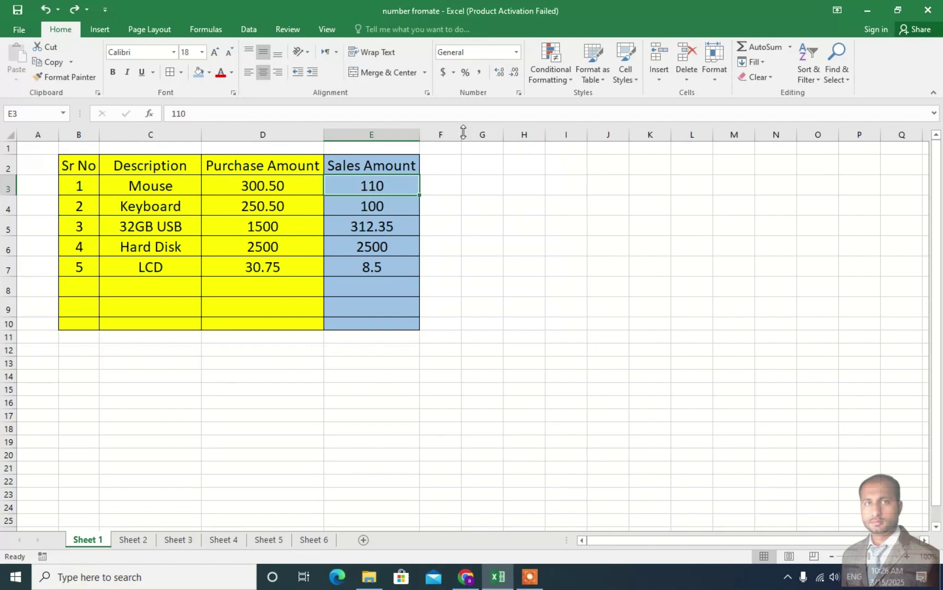
# Format the Sales Amount values in E3:E7 as Accounting with 2 decimal places and the Rs Urdu (Pakistan) currency symbol
pyautogui.click(454, 72)
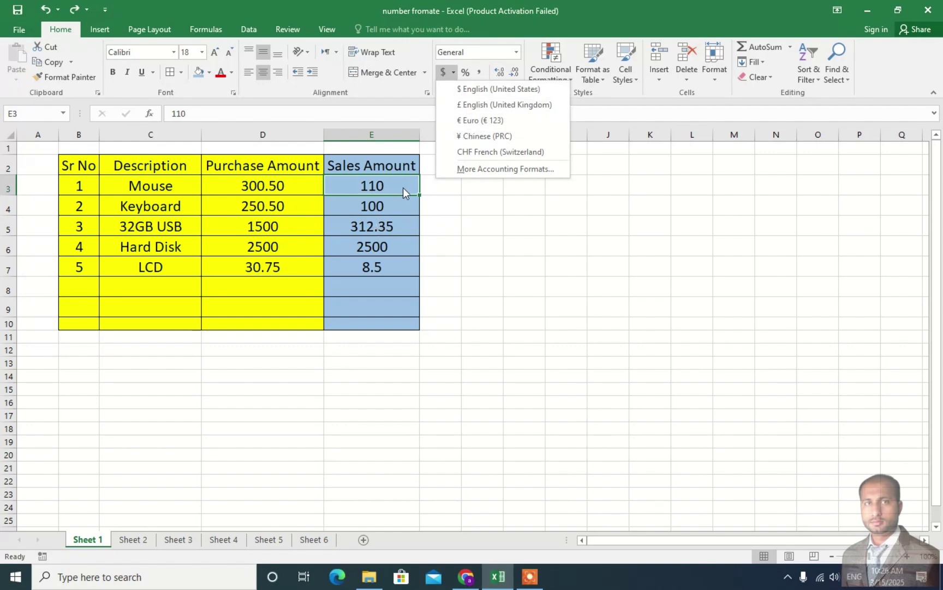
pyautogui.click(377, 194)
pyautogui.moveTo(361, 192); pyautogui.dragTo(357, 272)
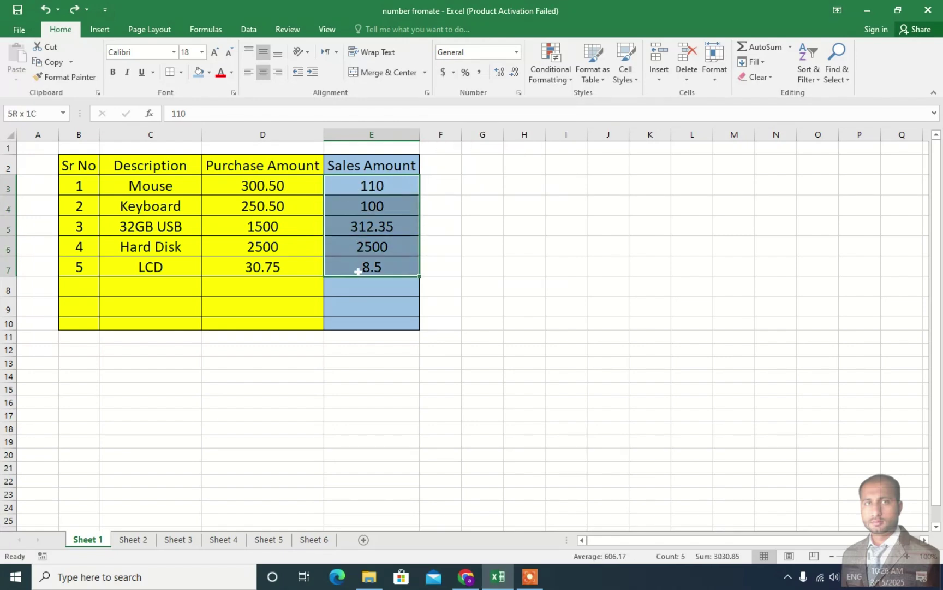
pyautogui.click(453, 73)
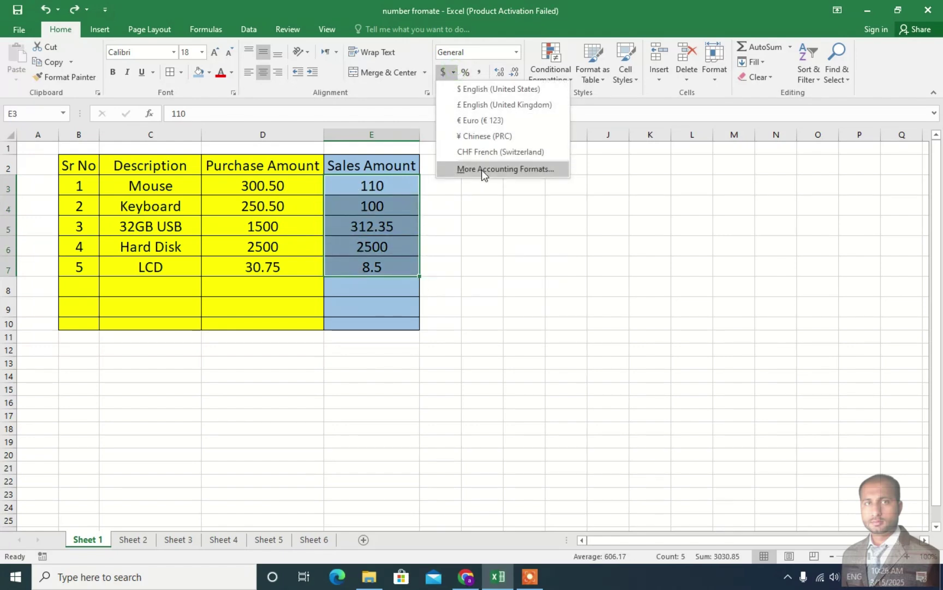
pyautogui.click(525, 169)
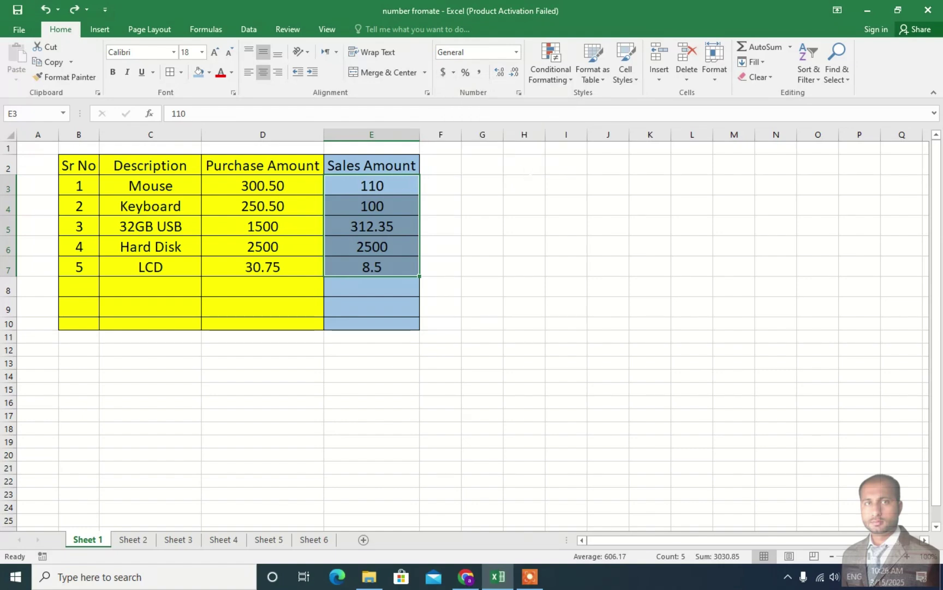
pyautogui.moveTo(399, 172); pyautogui.dragTo(599, 82)
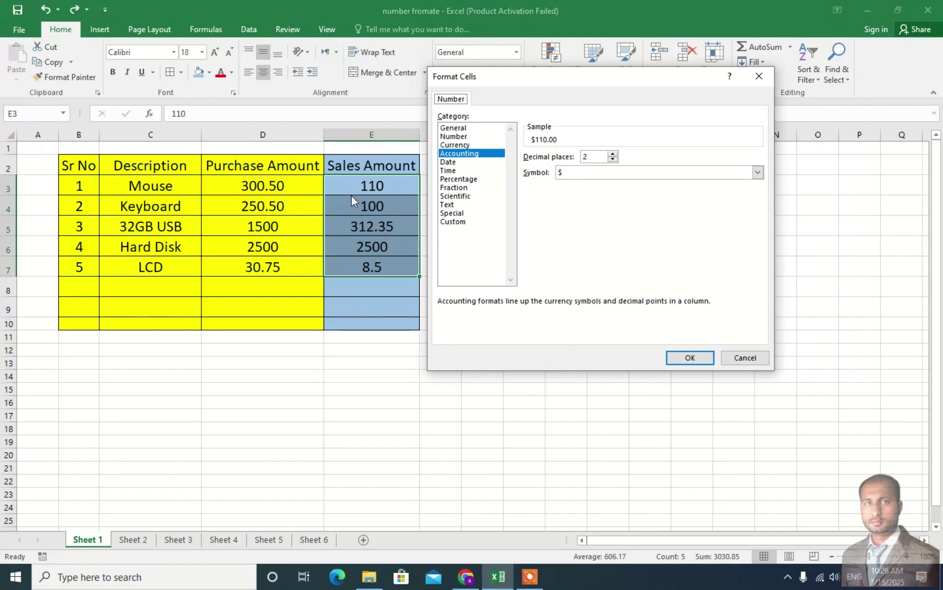
pyautogui.click(586, 176)
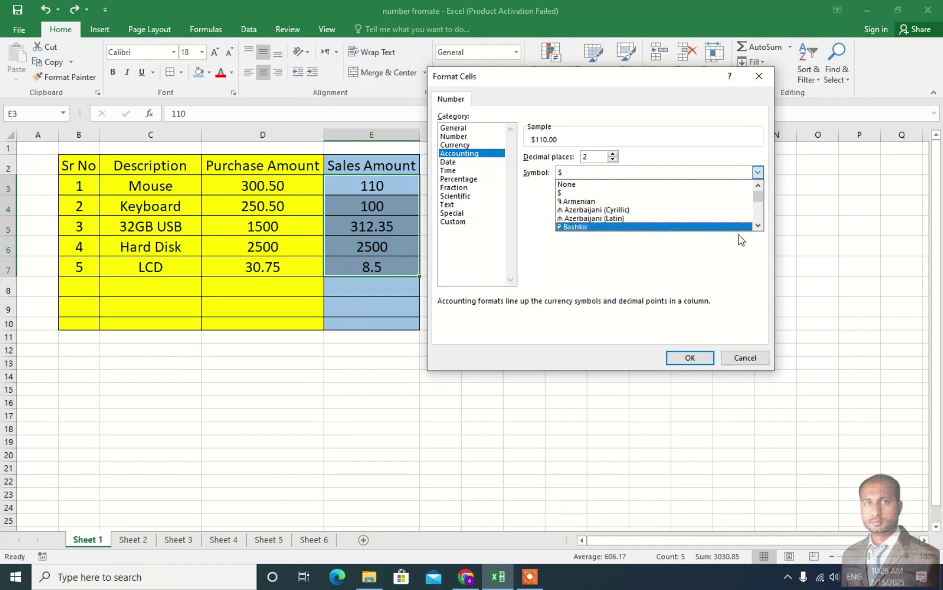
pyautogui.moveTo(757, 226)
pyautogui.mouseDown()
pyautogui.moveTo(759, 198)
pyautogui.moveTo(758, 223)
pyautogui.mouseUp()
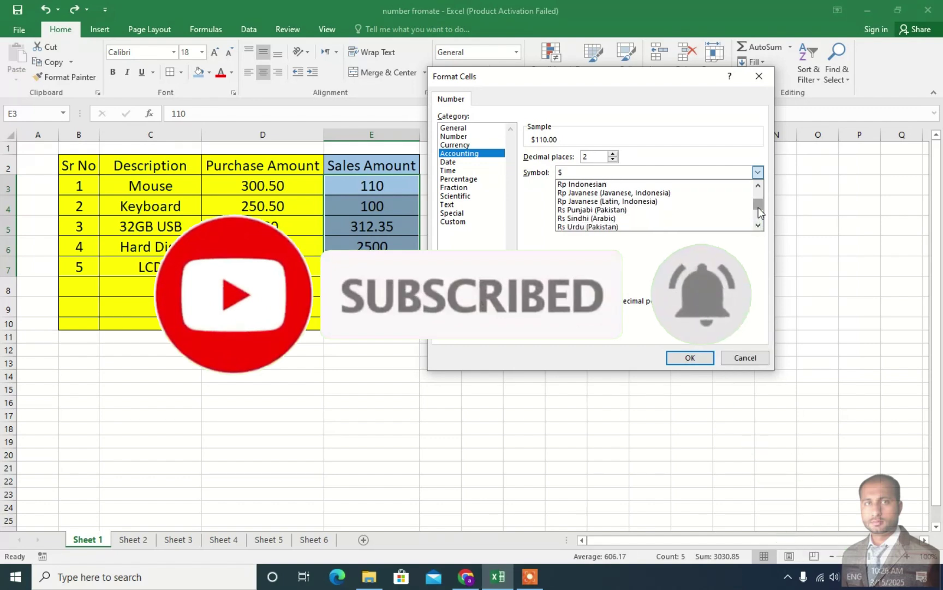
pyautogui.click(758, 225)
pyautogui.click(759, 225)
pyautogui.click(758, 225)
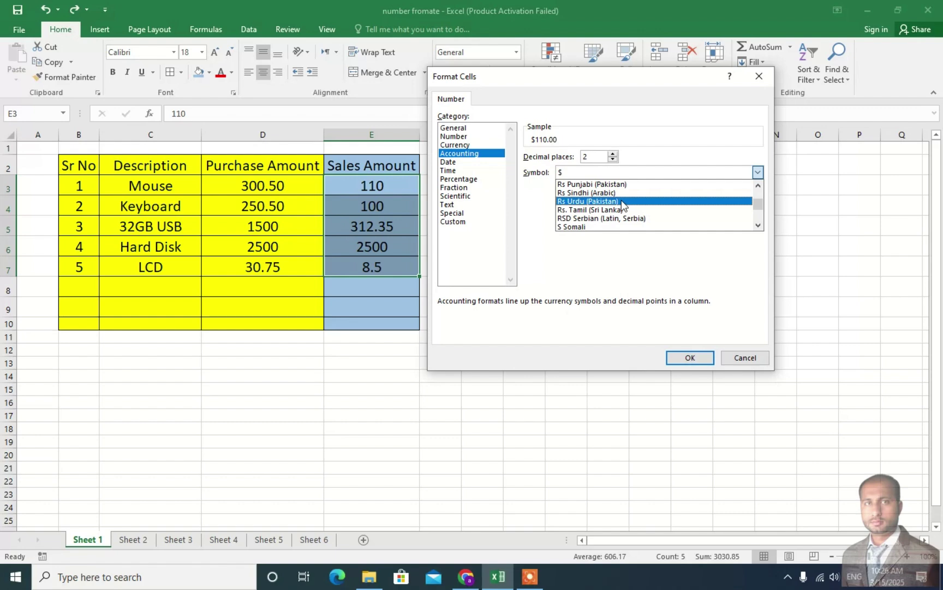
pyautogui.click(589, 202)
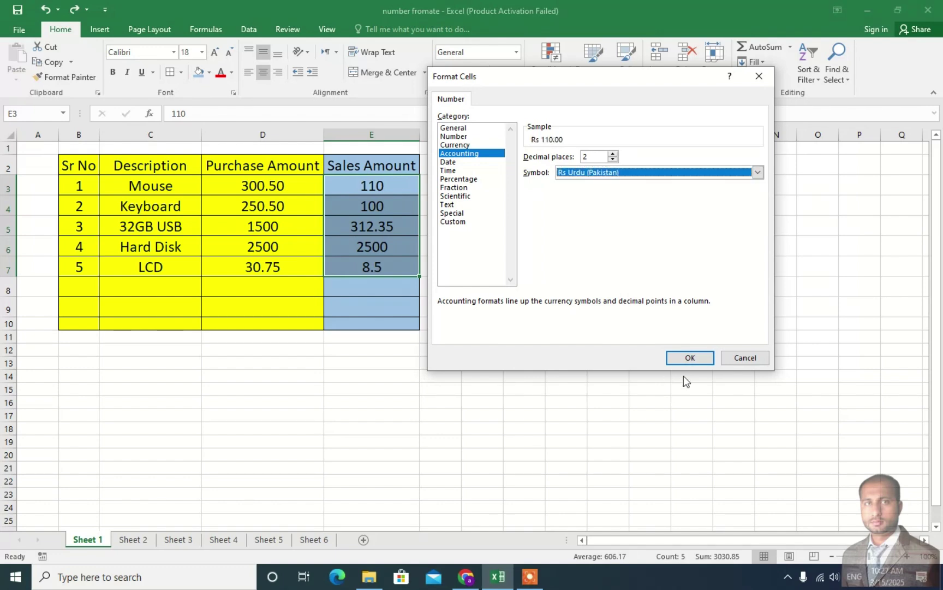
pyautogui.click(688, 358)
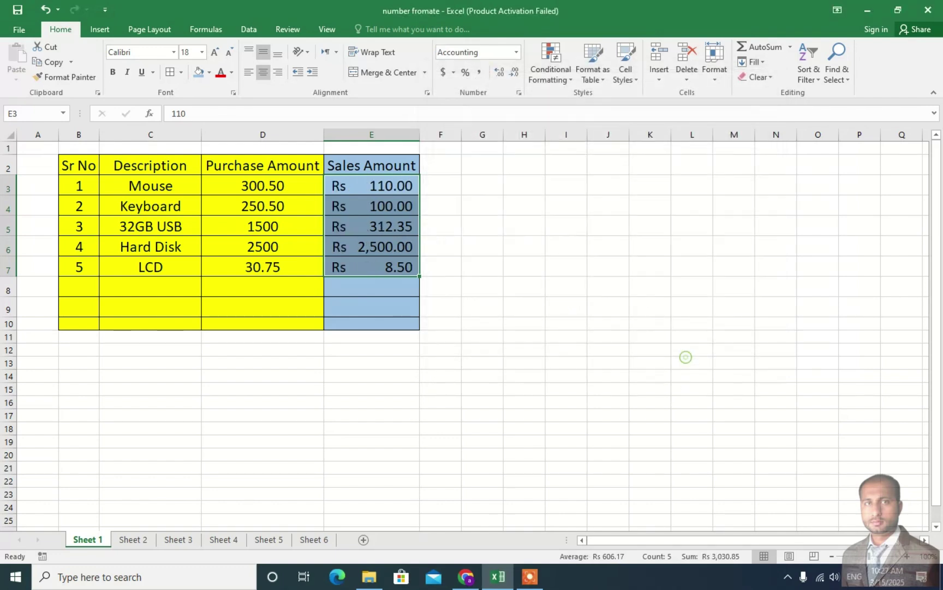
# Try filling the LCD sales amount from E7 down to E10, and undo the fill
pyautogui.click(361, 205)
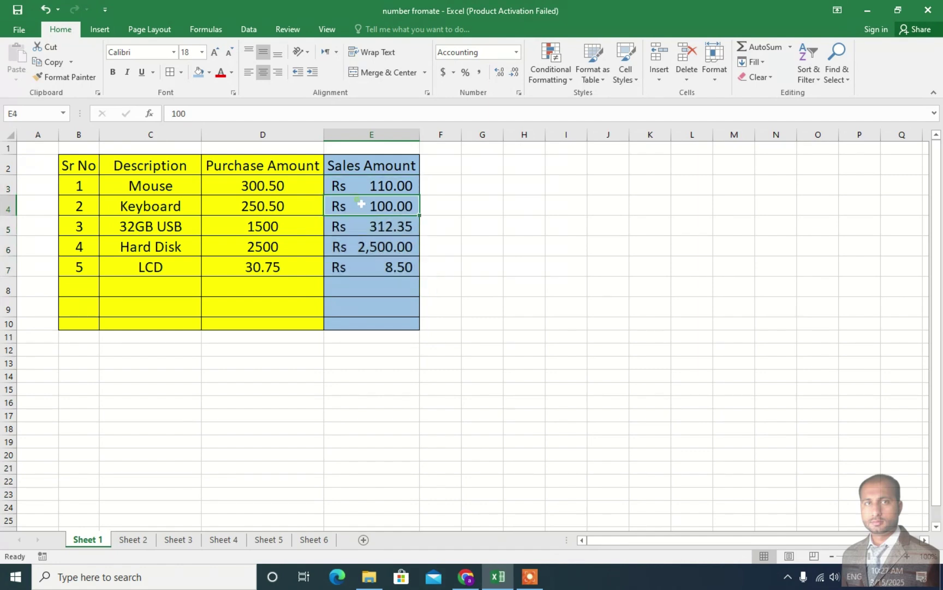
pyautogui.click(359, 273)
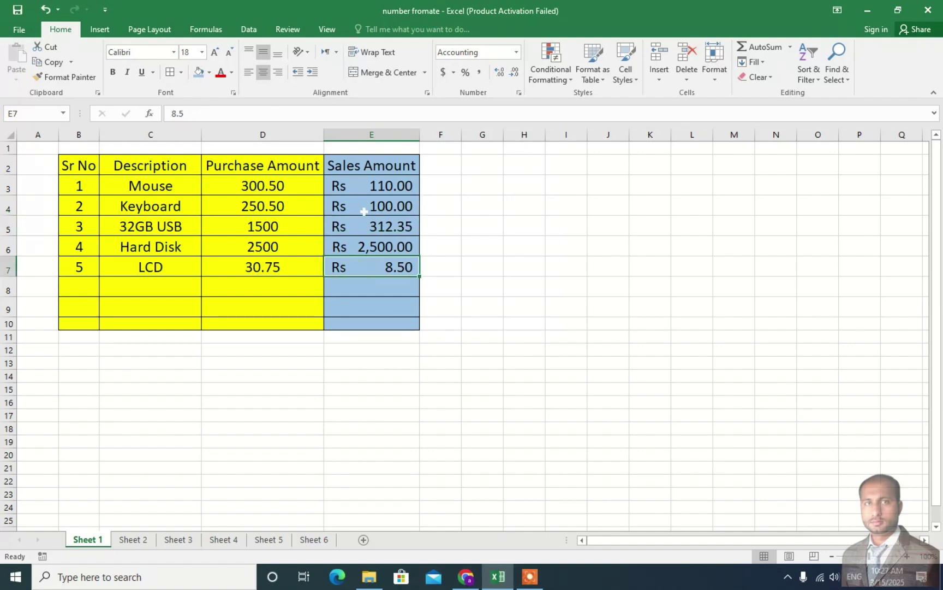
pyautogui.moveTo(358, 184); pyautogui.dragTo(363, 327)
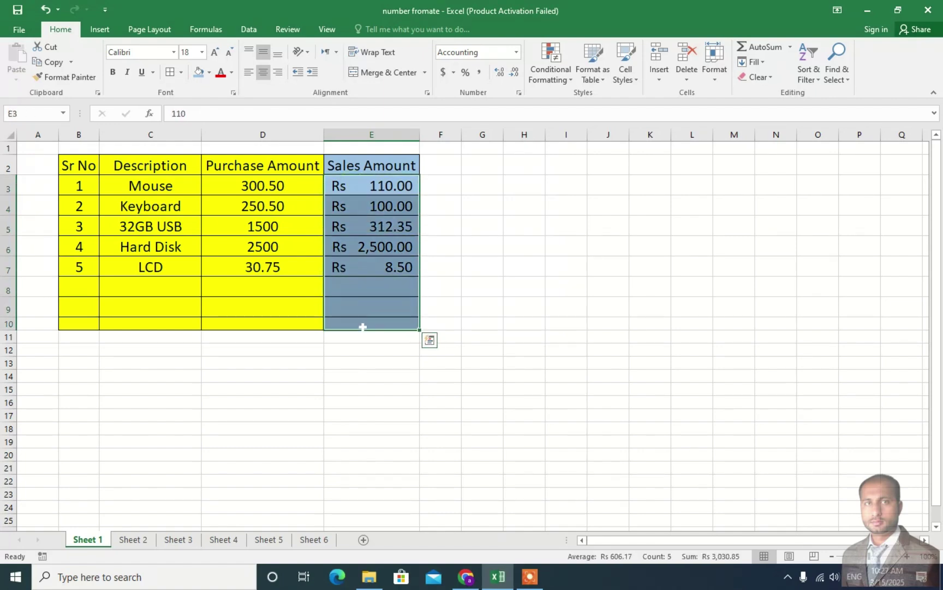
pyautogui.click(384, 226)
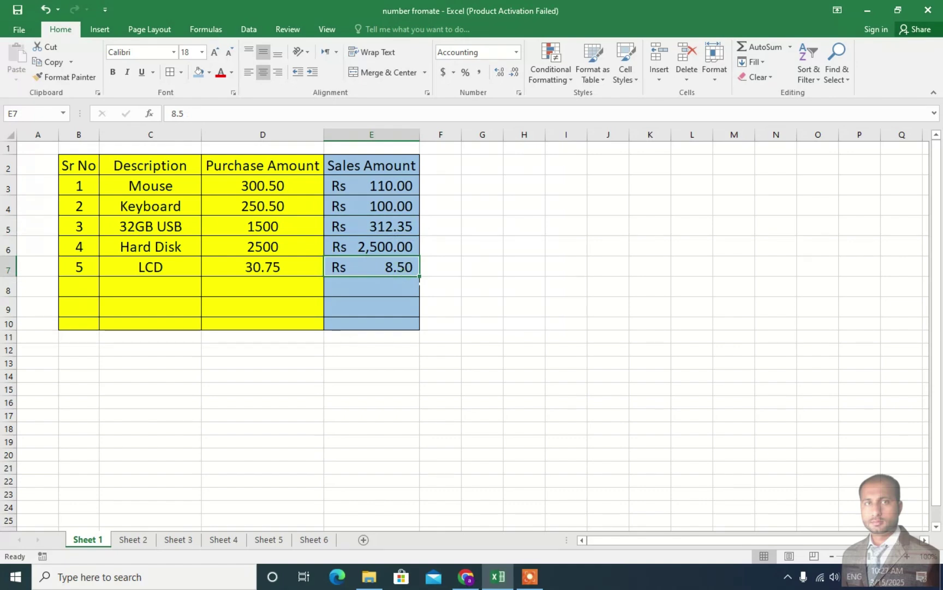
pyautogui.moveTo(419, 277); pyautogui.dragTo(419, 327)
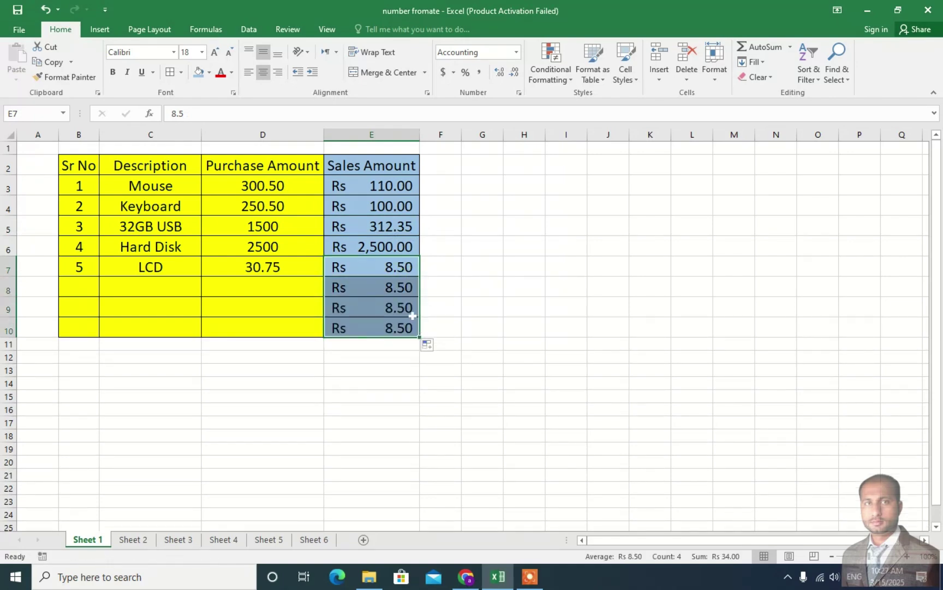
pyautogui.hotkey('ctrl', 'z')
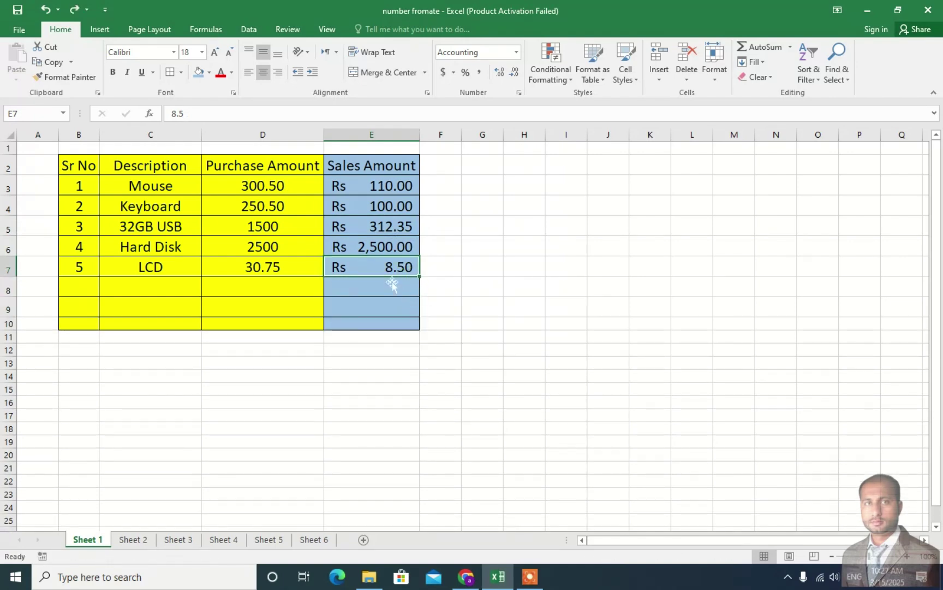
# Format the Sales Amount cells E3:E10, including the empty rows, as Accounting with 2 decimal places and the Rs Urdu (Pakistan) symbol
pyautogui.moveTo(351, 188); pyautogui.dragTo(364, 326)
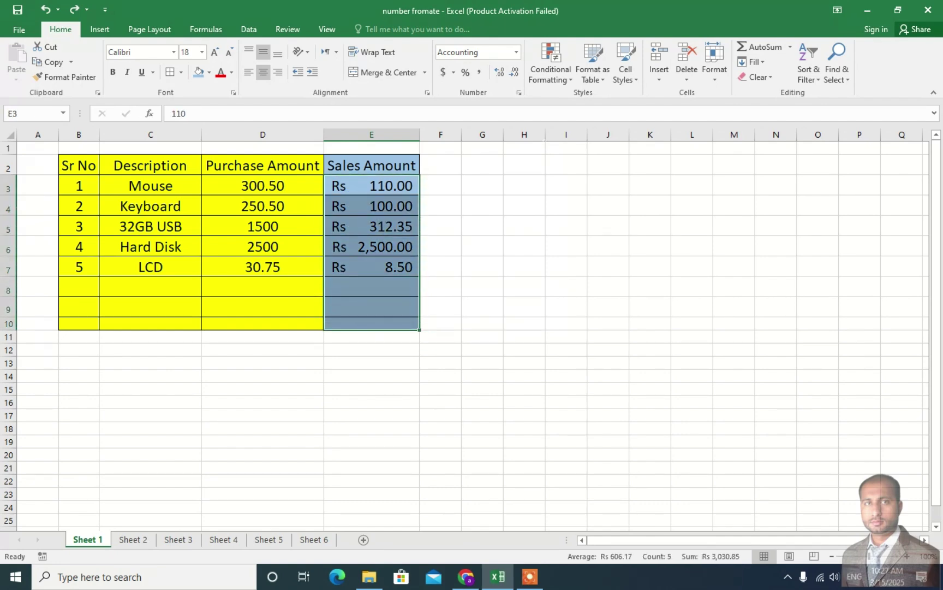
pyautogui.click(453, 73)
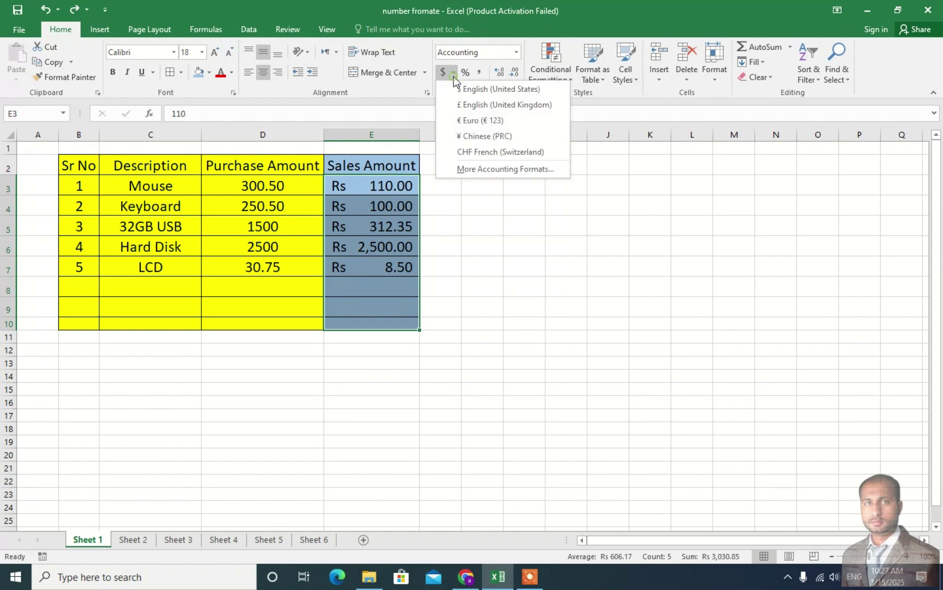
pyautogui.click(478, 171)
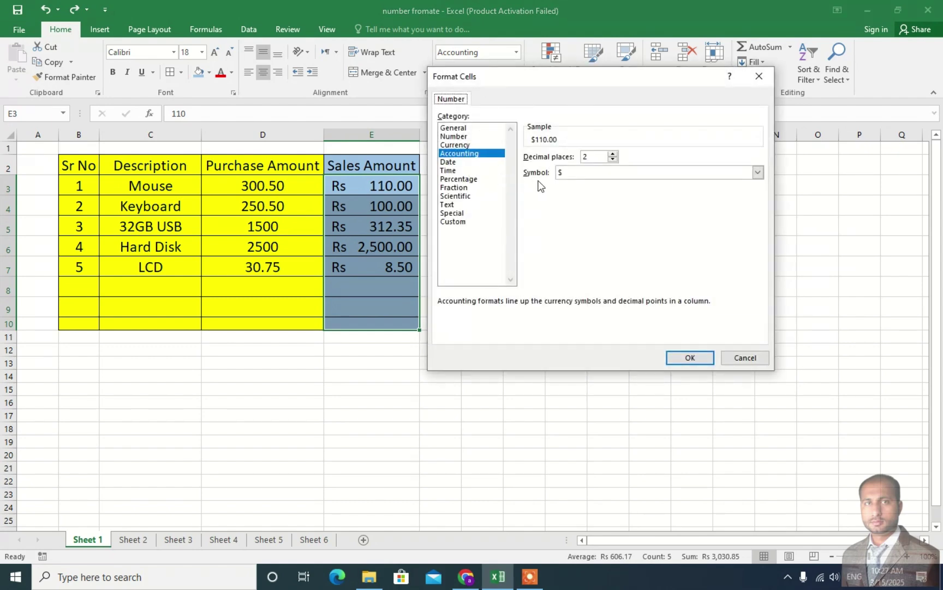
pyautogui.click(573, 172)
pyautogui.scroll(-2, 594, 213)
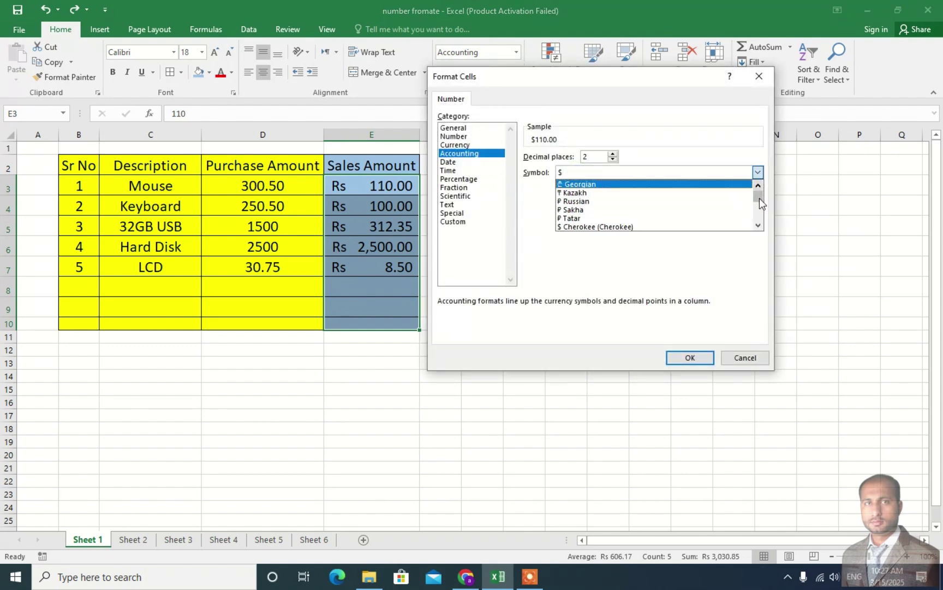
pyautogui.moveTo(759, 198); pyautogui.dragTo(759, 217)
pyautogui.scroll(1, 637, 217)
pyautogui.scroll(6, 700, 221)
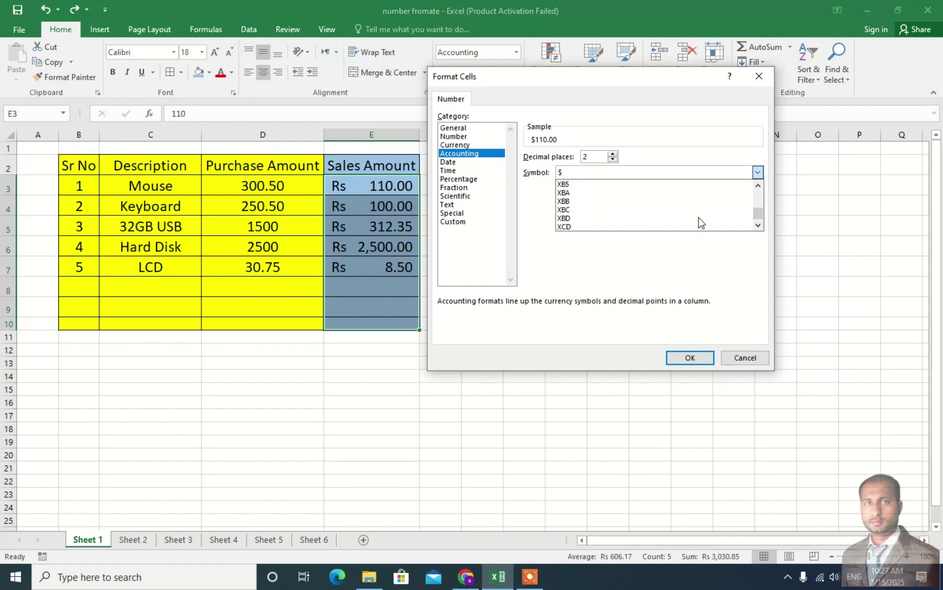
pyautogui.scroll(10, 700, 221)
pyautogui.click(759, 185)
pyautogui.click(759, 185)
pyautogui.click(758, 185)
pyautogui.click(758, 185)
pyautogui.click(758, 184)
pyautogui.click(759, 185)
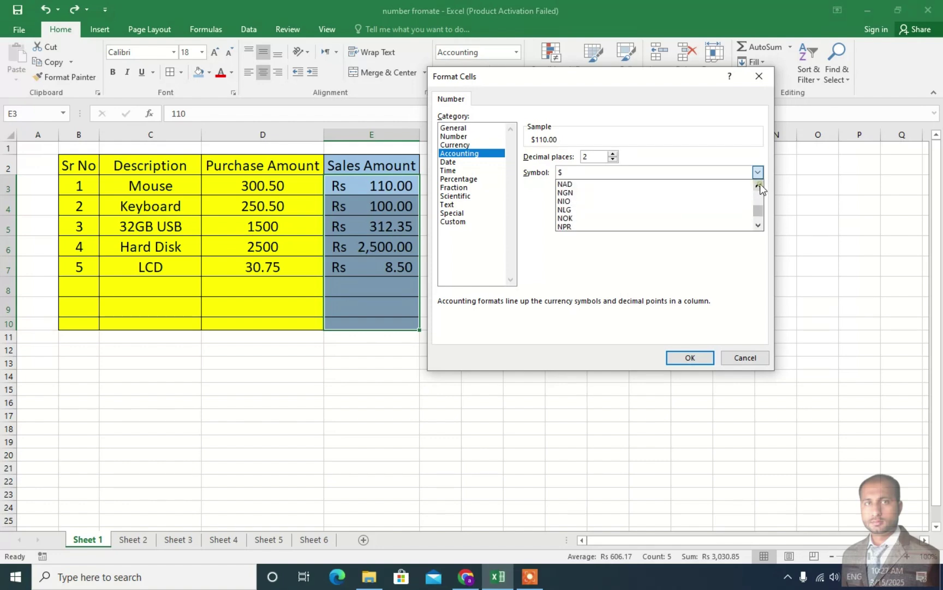
pyautogui.click(759, 184)
pyautogui.click(759, 185)
pyautogui.click(759, 184)
pyautogui.moveTo(758, 218); pyautogui.dragTo(759, 204)
pyautogui.click(758, 185)
pyautogui.click(758, 186)
pyautogui.click(759, 186)
pyautogui.click(759, 185)
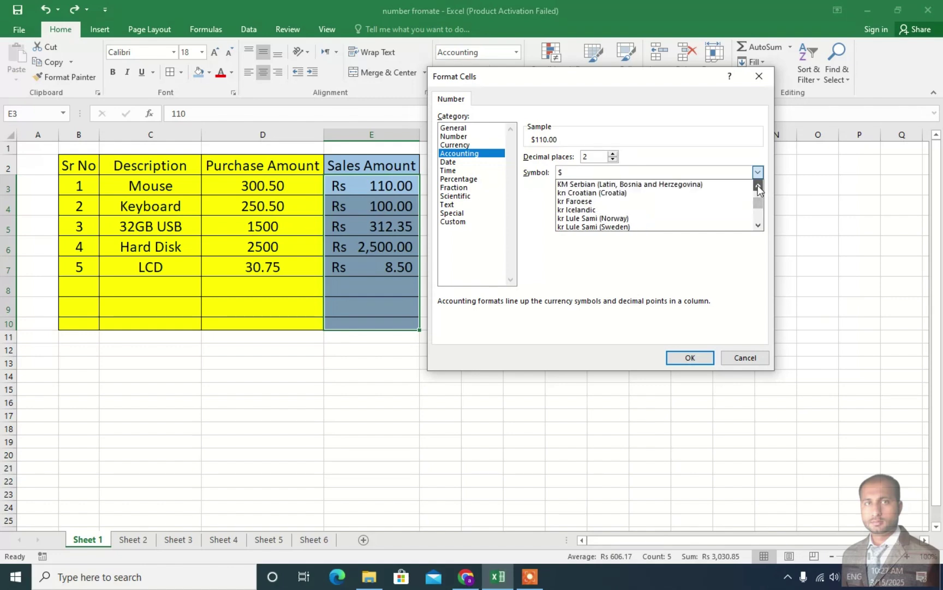
pyautogui.click(758, 186)
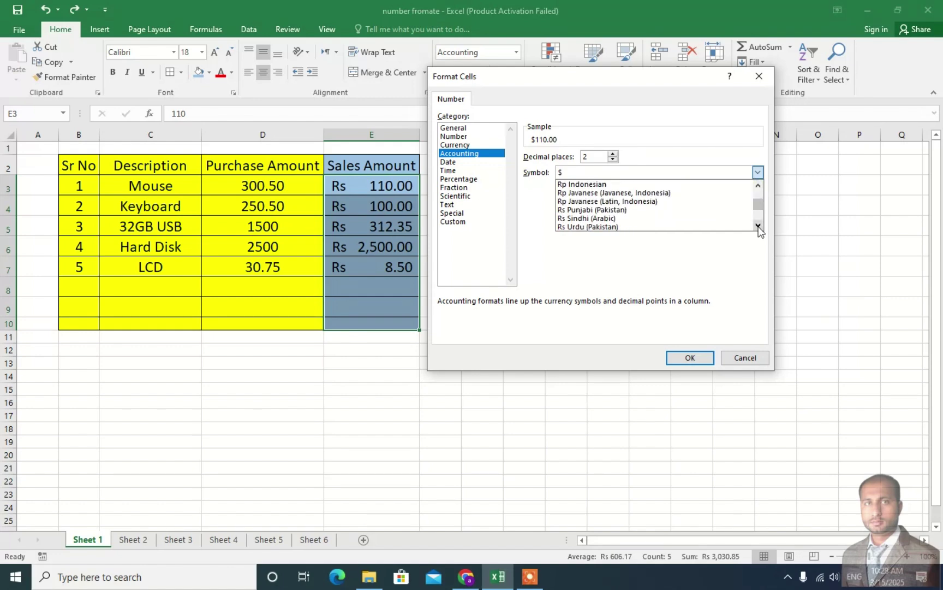
pyautogui.click(572, 226)
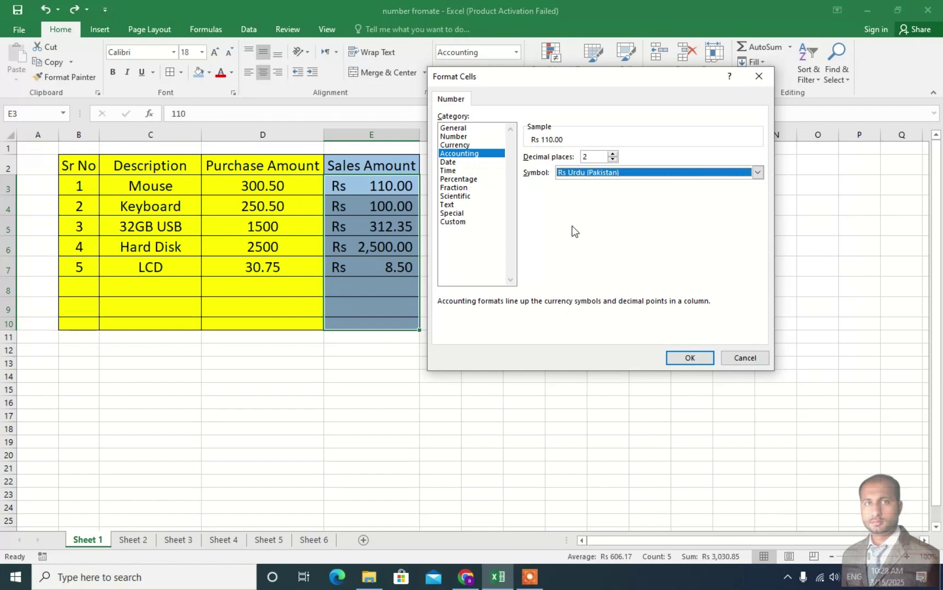
pyautogui.click(689, 357)
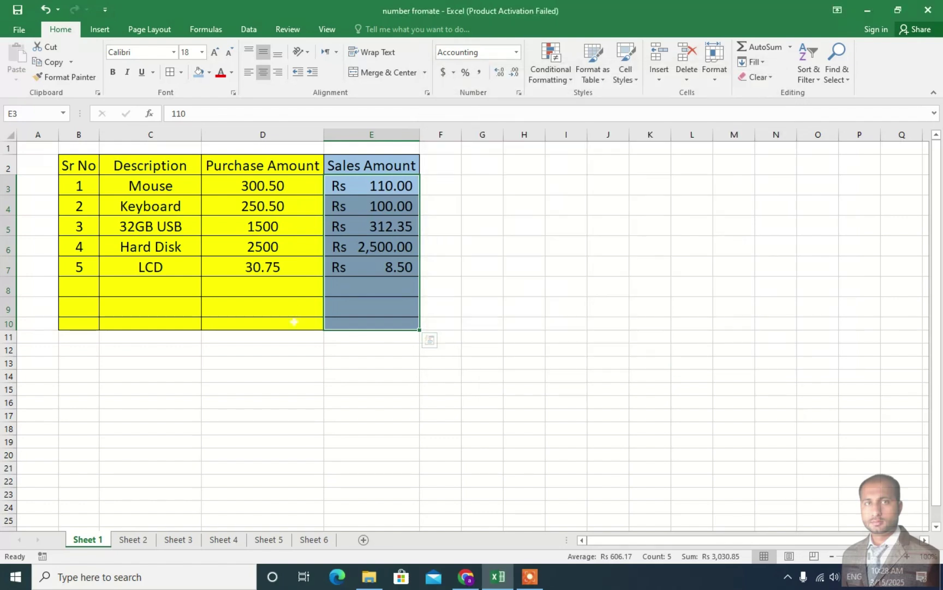
# Enter 20, 30 and 50 in the empty Sales Amount cells E8:E10, and undo the entries in E9 and E10
pyautogui.click(385, 289)
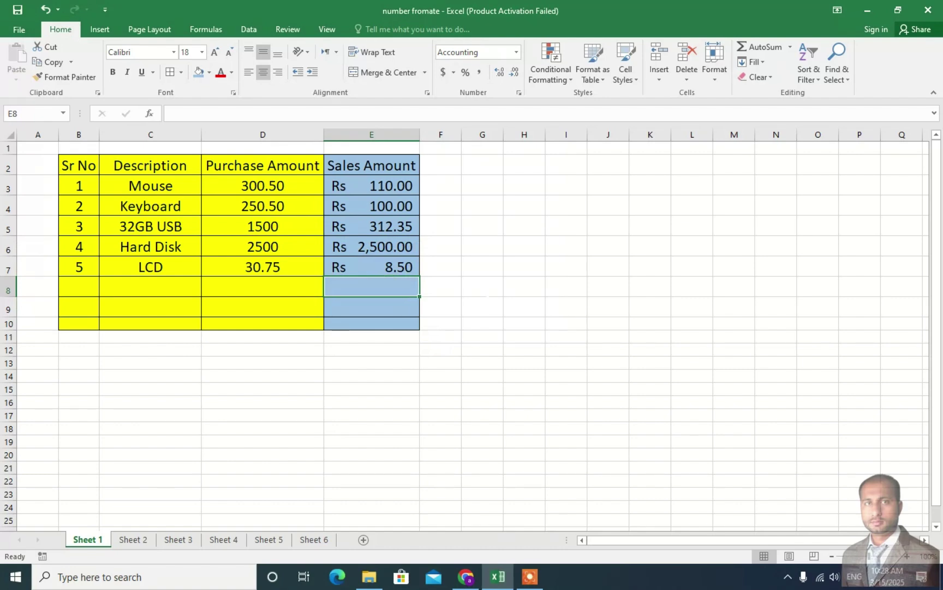
pyautogui.write('20')
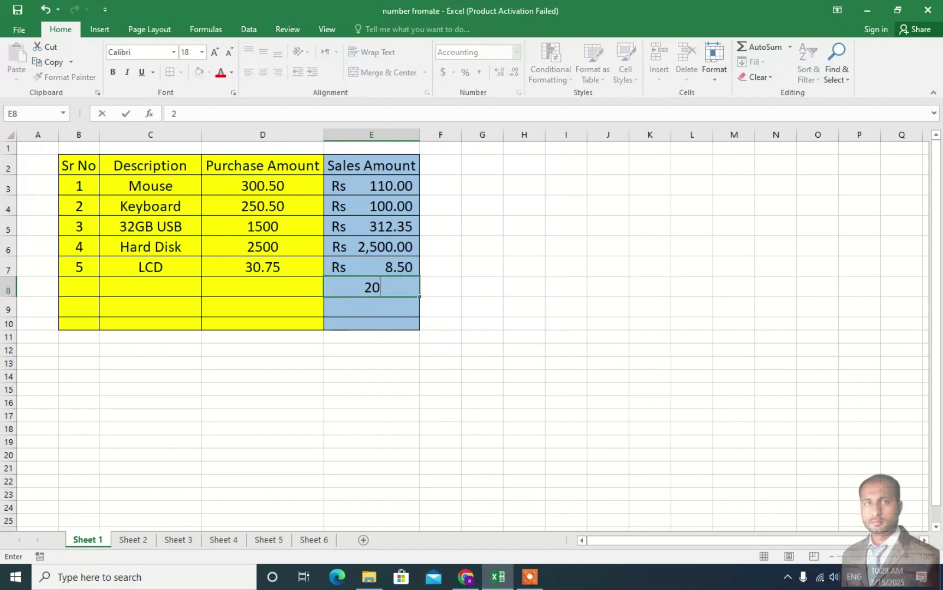
pyautogui.press('Return')
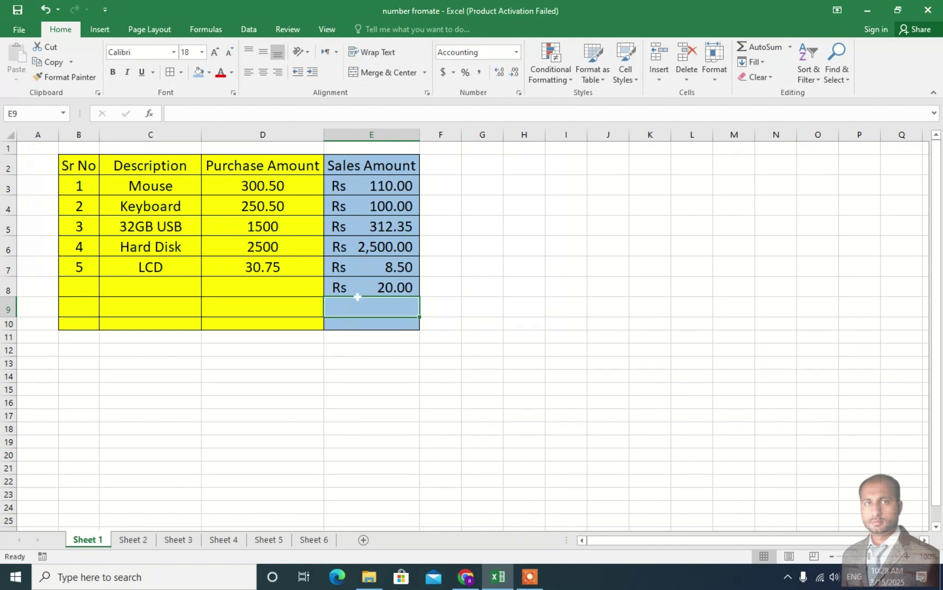
pyautogui.write('30')
pyautogui.press('Return')
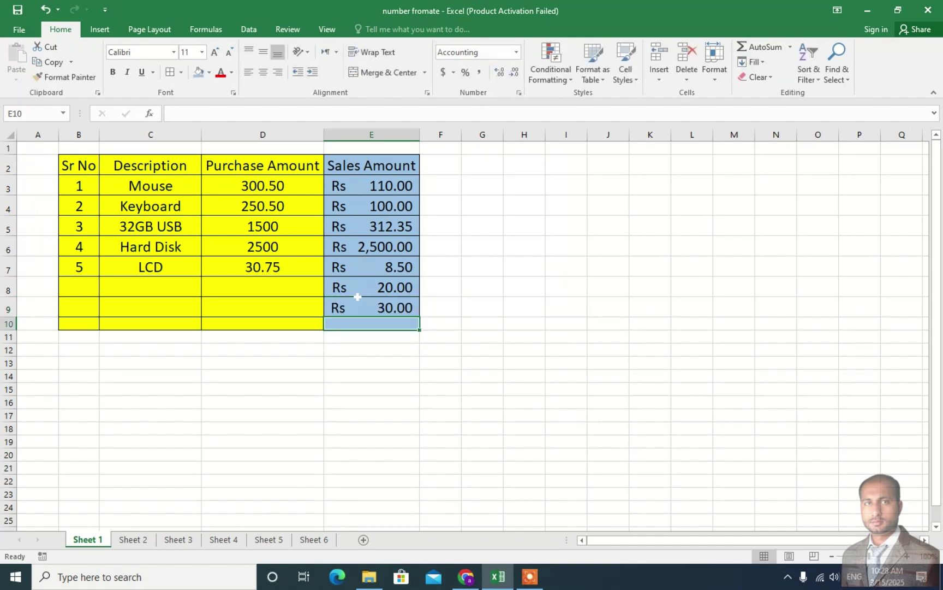
pyautogui.write('50')
pyautogui.press('Return')
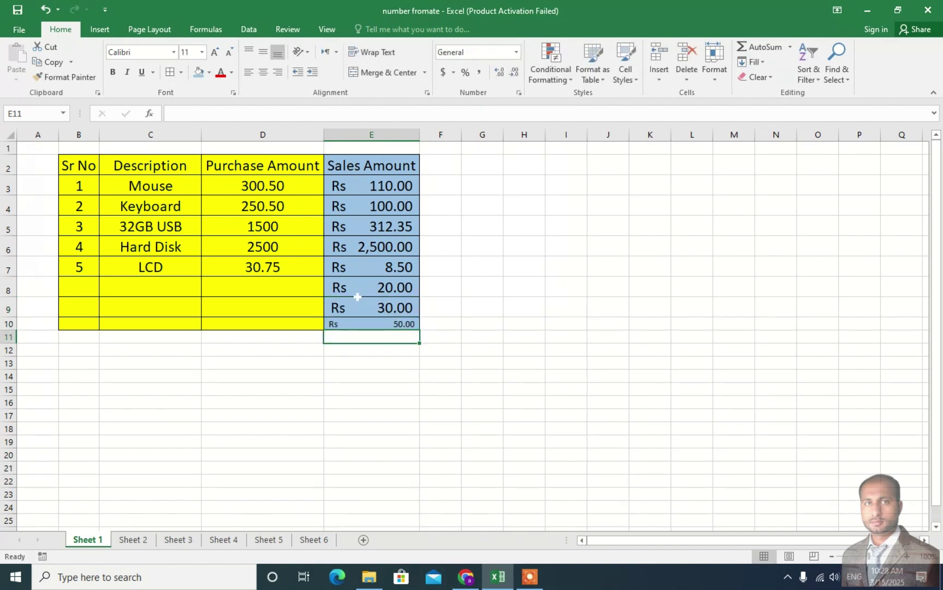
pyautogui.hotkey('ctrl', 'z')
pyautogui.hotkey('ctrl', 'z')
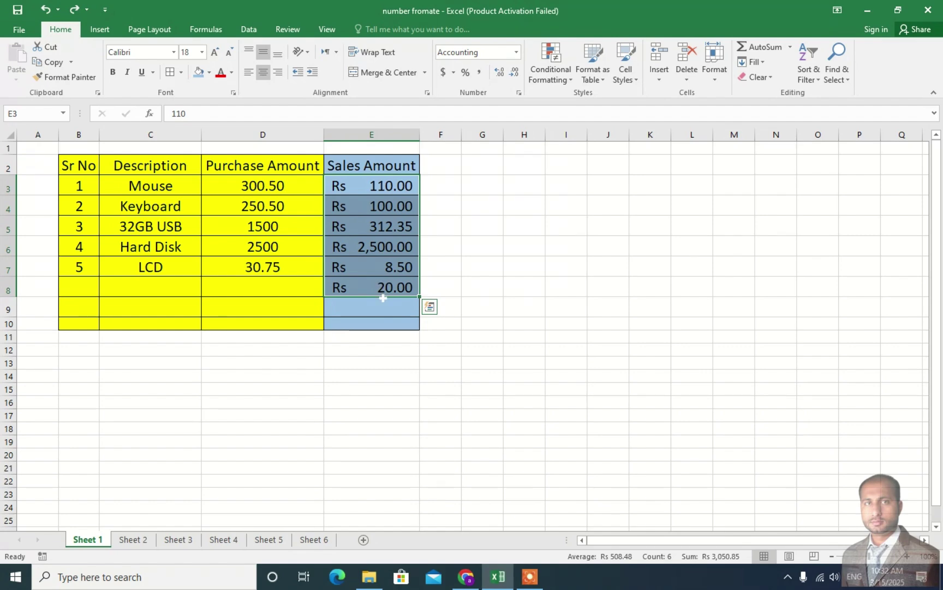
pyautogui.click(351, 194)
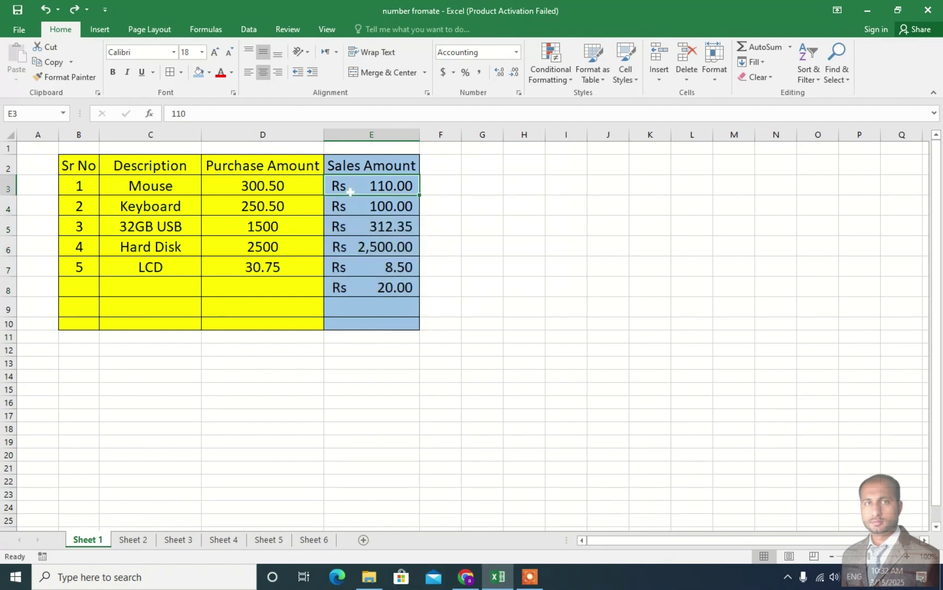
pyautogui.moveTo(350, 191); pyautogui.dragTo(367, 322)
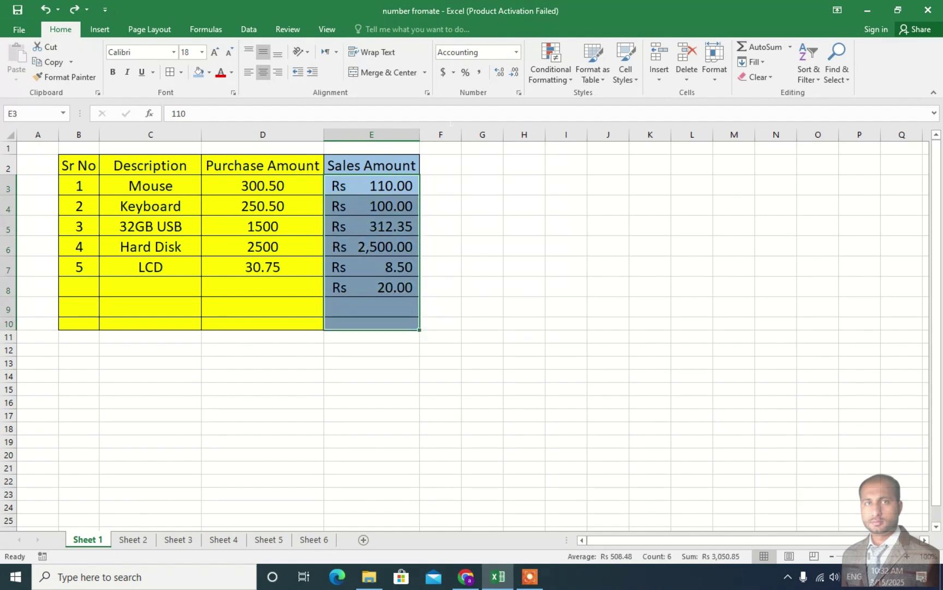
pyautogui.click(453, 73)
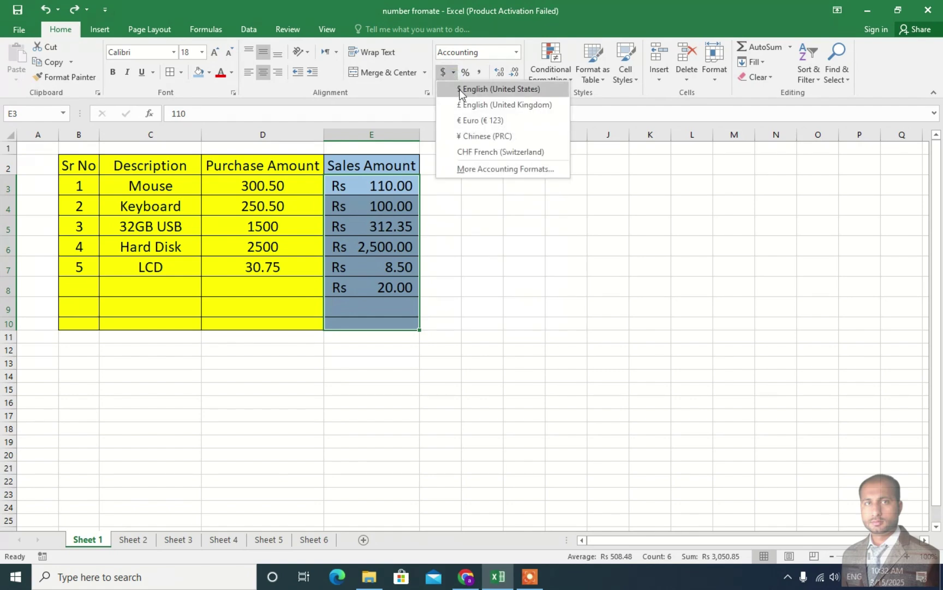
pyautogui.click(473, 171)
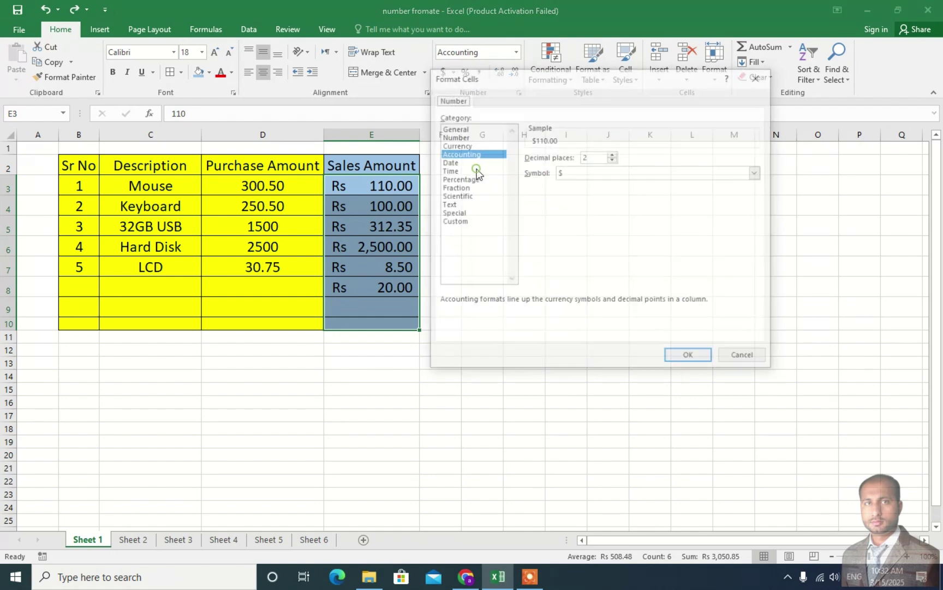
pyautogui.click(449, 128)
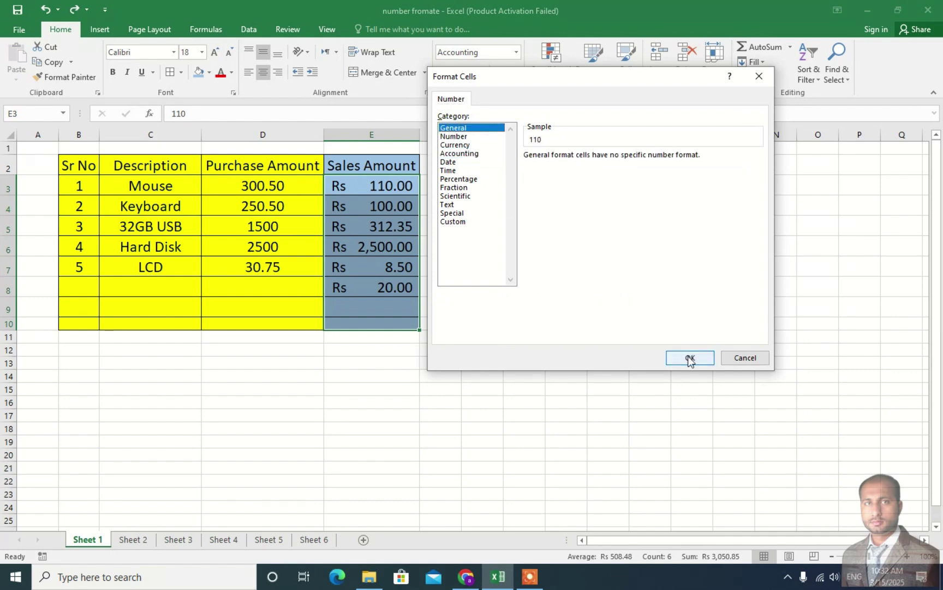
pyautogui.click(746, 359)
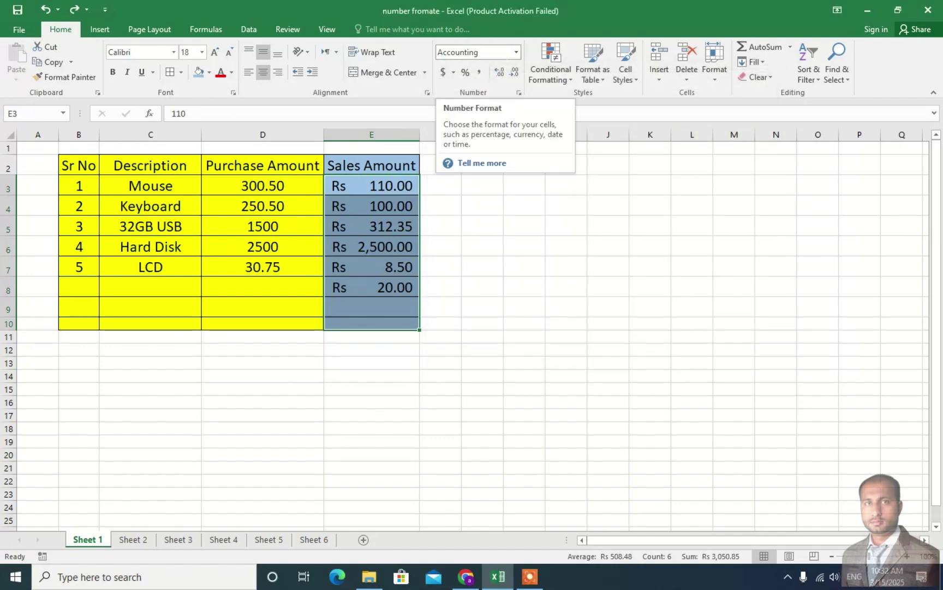
# Set the number format of the Sales Amount cells E3:E10 to General
pyautogui.click(515, 53)
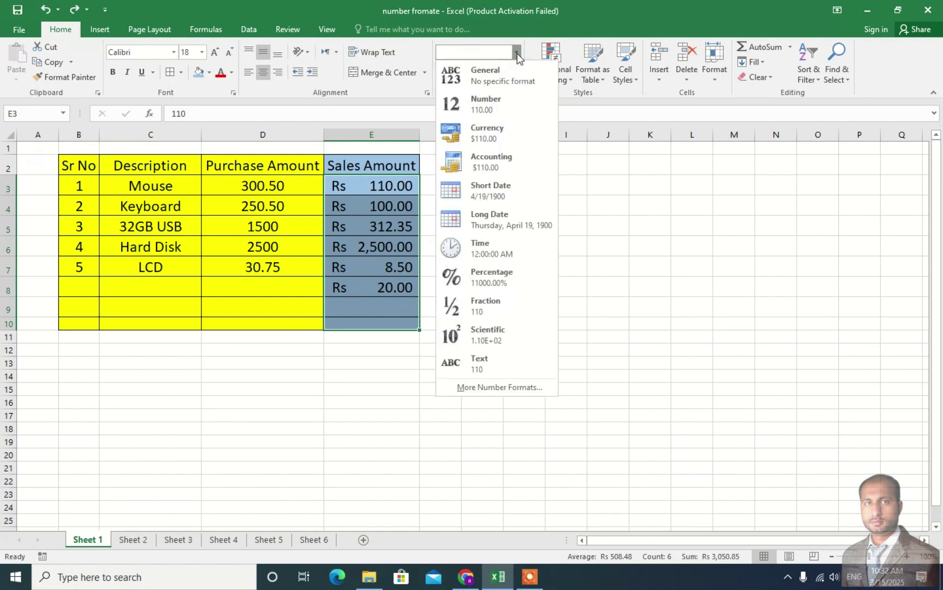
pyautogui.click(490, 75)
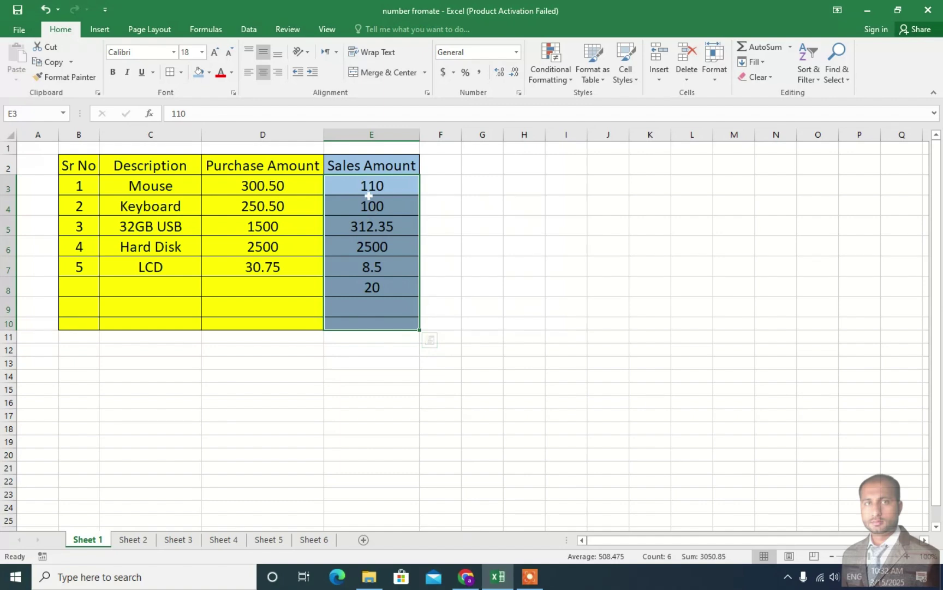
# Decrease the decimals of the 32GB USB sales amount in E5 by two places, and increase them back to two decimal places
pyautogui.click(370, 228)
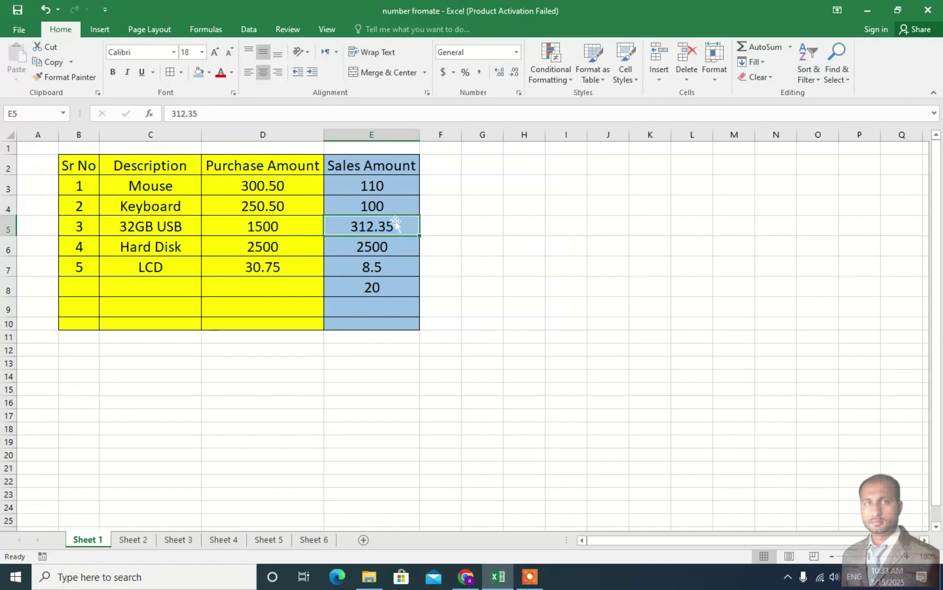
pyautogui.click(513, 74)
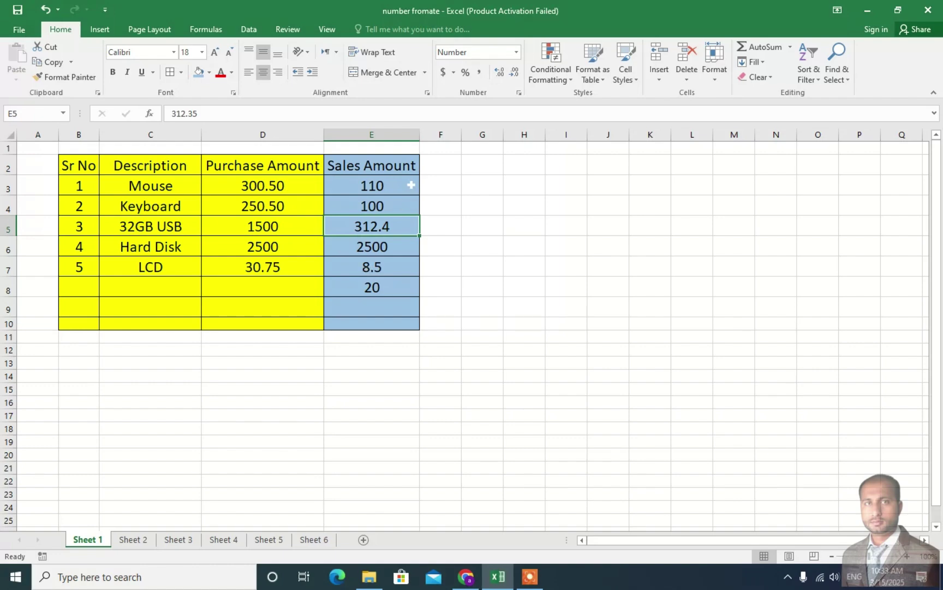
pyautogui.click(514, 72)
pyautogui.click(500, 73)
pyautogui.click(500, 74)
# Increase the decimals of the LCD sales amount in E7 to two decimal places
pyautogui.moveTo(370, 187); pyautogui.dragTo(370, 291)
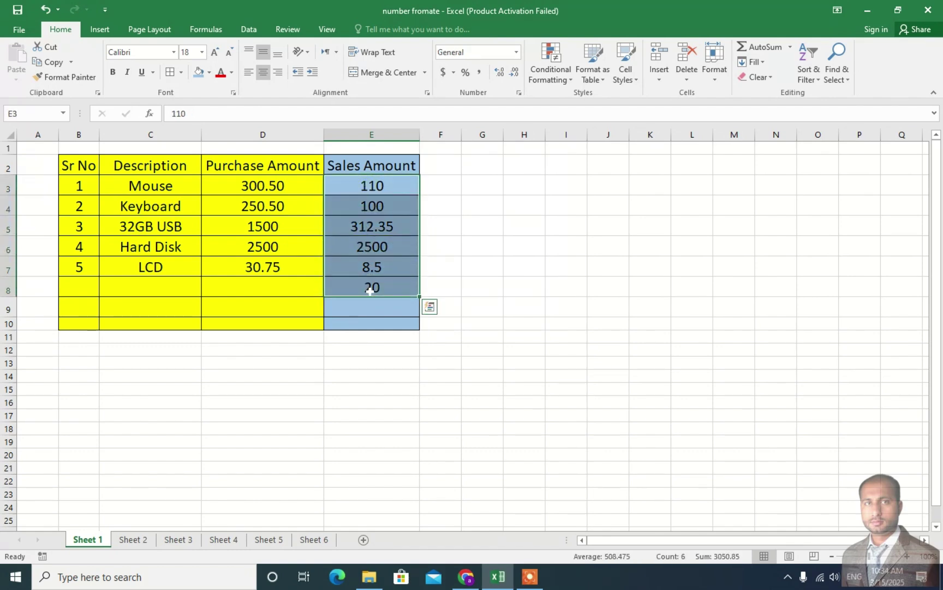
pyautogui.click(382, 234)
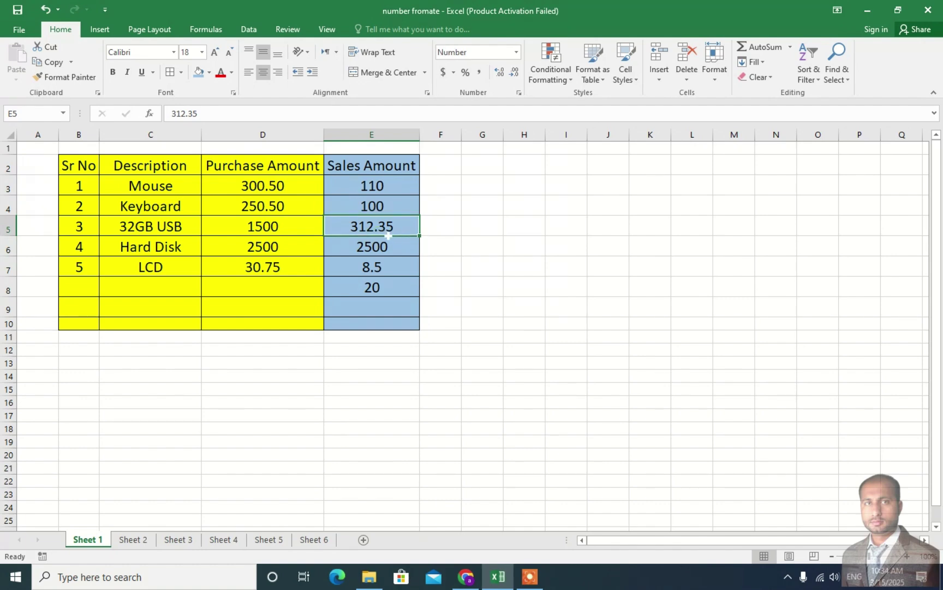
pyautogui.click(381, 267)
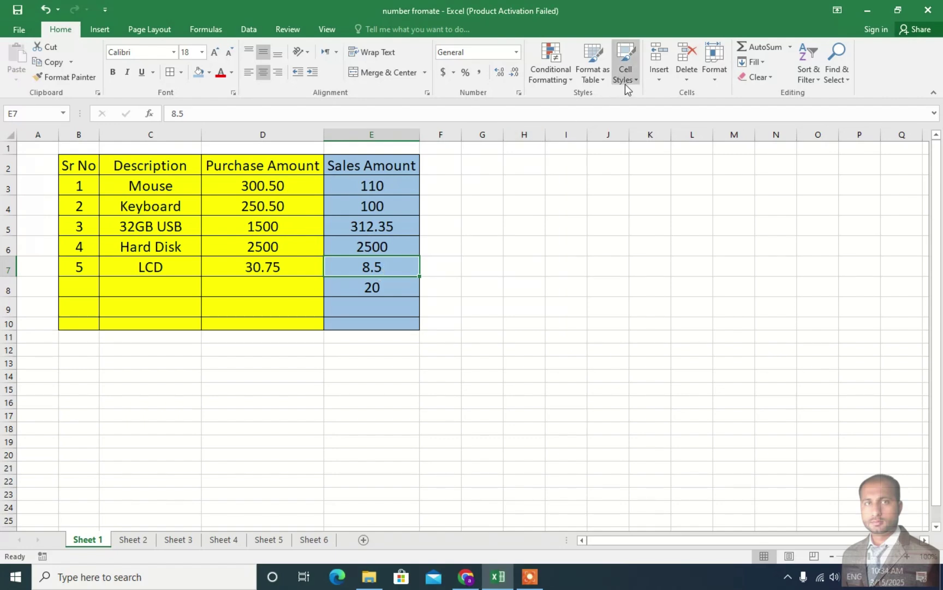
pyautogui.click(501, 73)
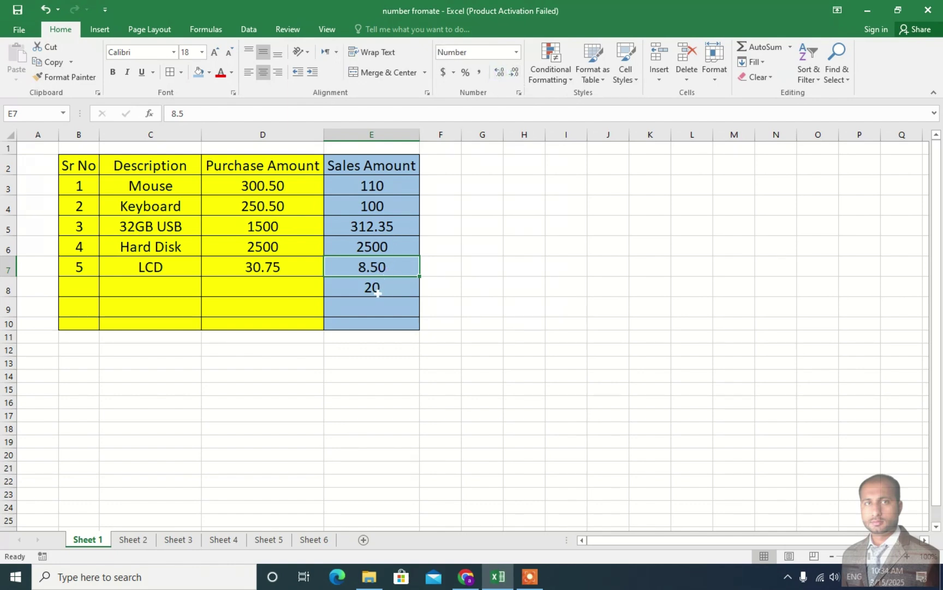
# Increase the decimals of all the Sales Amount cells E3:E10 to two decimal places
pyautogui.moveTo(372, 186); pyautogui.dragTo(379, 327)
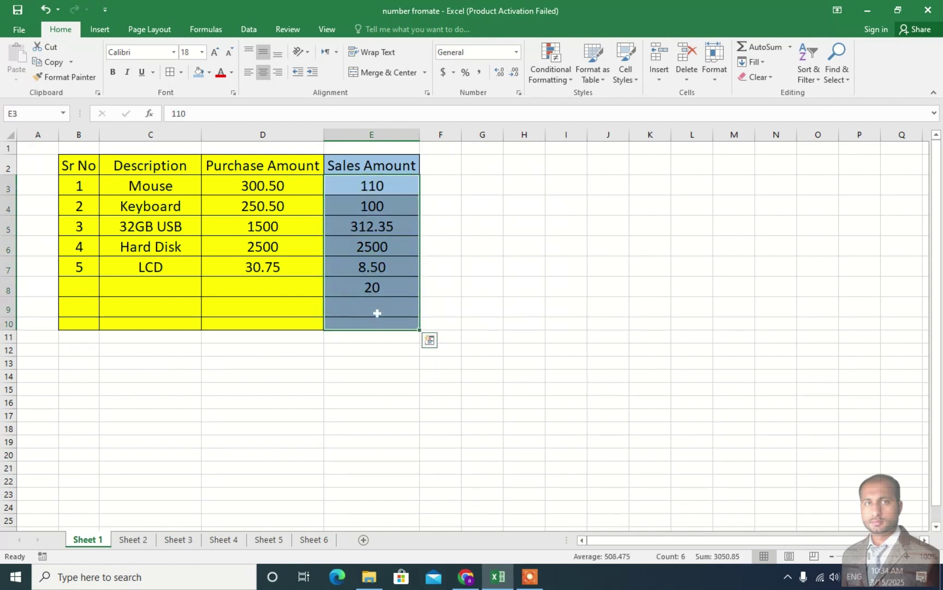
pyautogui.click(498, 72)
pyautogui.click(498, 72)
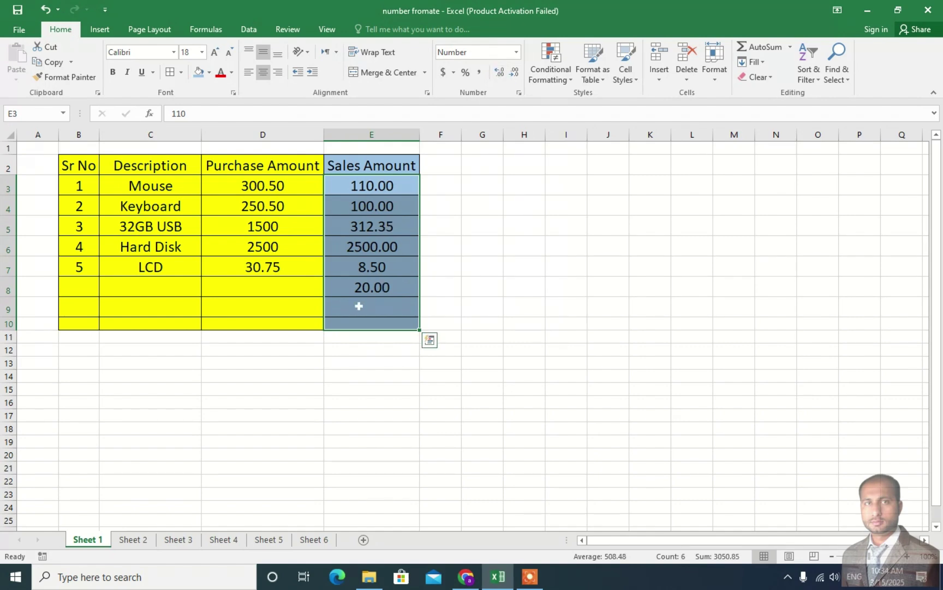
# Increase the decimals of all the Sales Amount cells E3:E10 to four decimal places
pyautogui.click(363, 289)
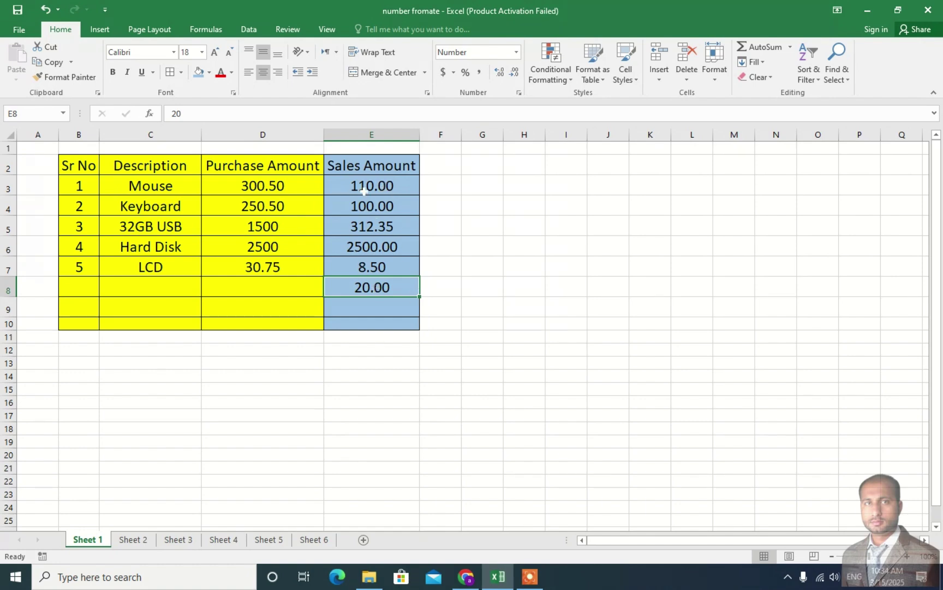
pyautogui.moveTo(361, 186); pyautogui.dragTo(377, 325)
pyautogui.click(497, 77)
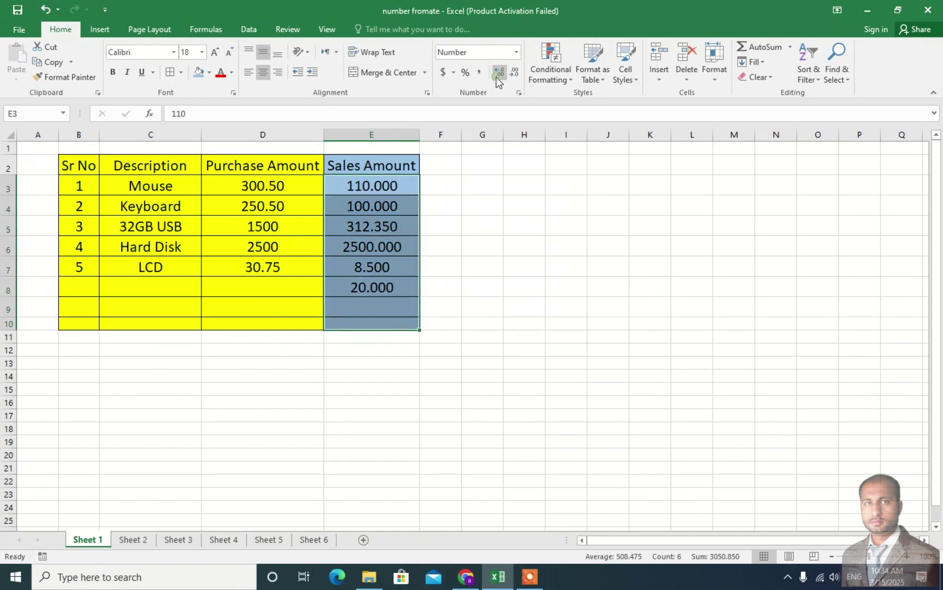
pyautogui.click(497, 78)
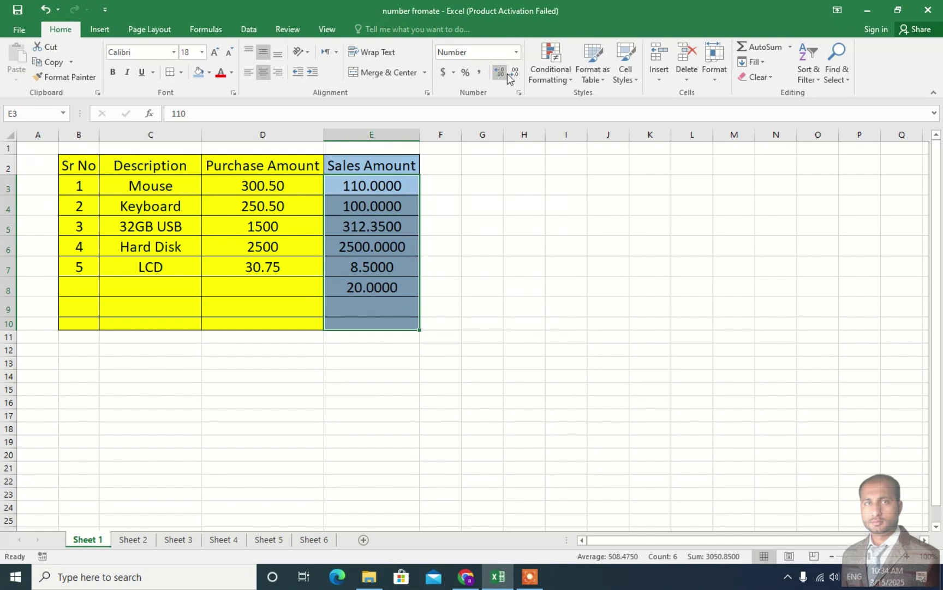
# Decrease the decimals of all the Sales Amount cells E3:E10 to two decimal places
pyautogui.click(514, 74)
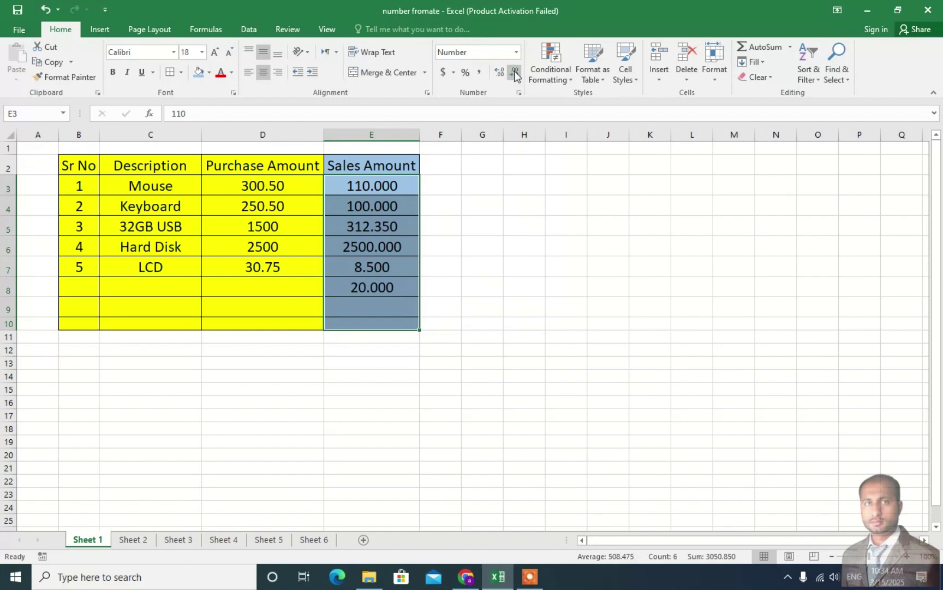
pyautogui.click(514, 74)
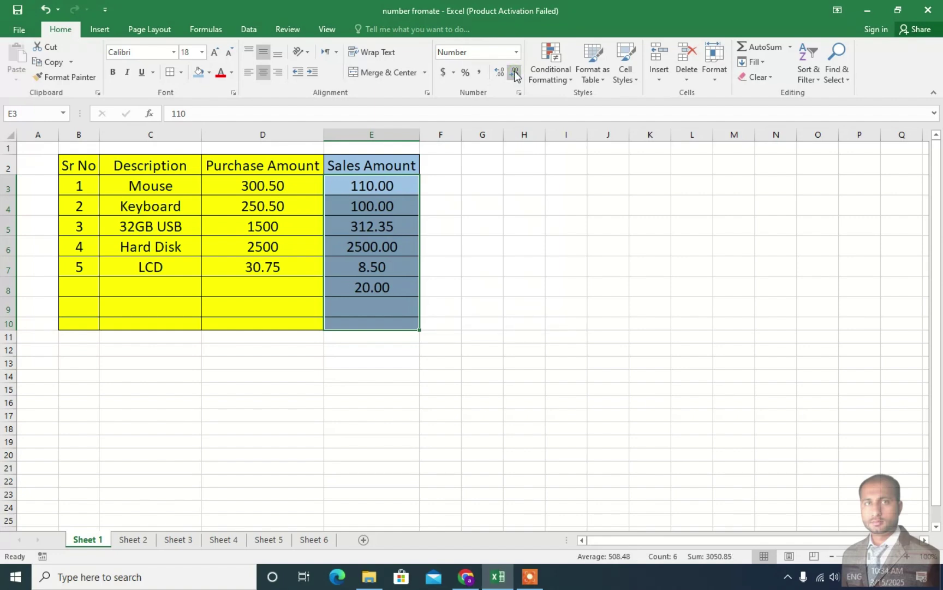
# Decrease the decimals of the Purchase Amount cells D3:D10 to none, and increase them back to two decimal places
pyautogui.moveTo(243, 190); pyautogui.dragTo(255, 323)
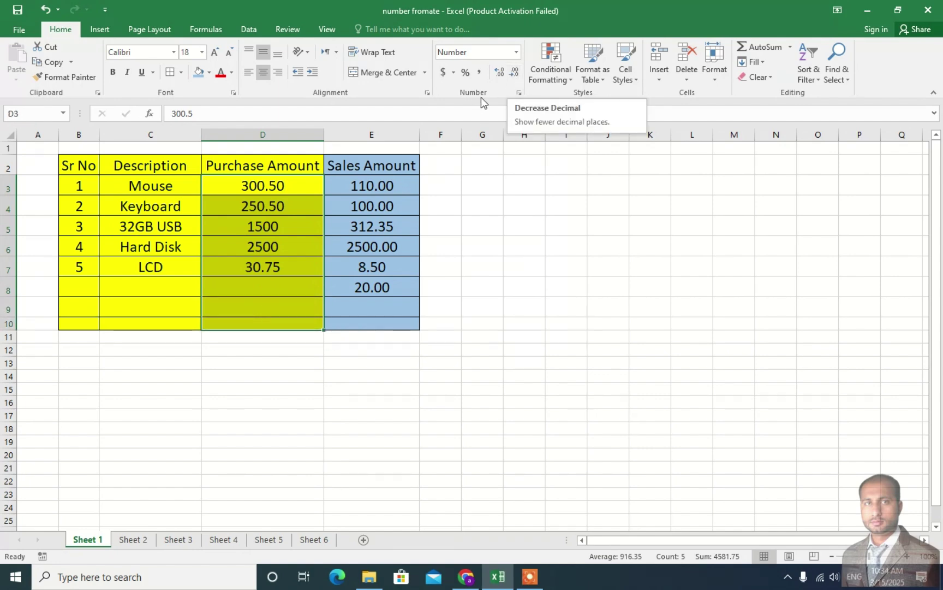
pyautogui.click(513, 74)
pyautogui.click(514, 74)
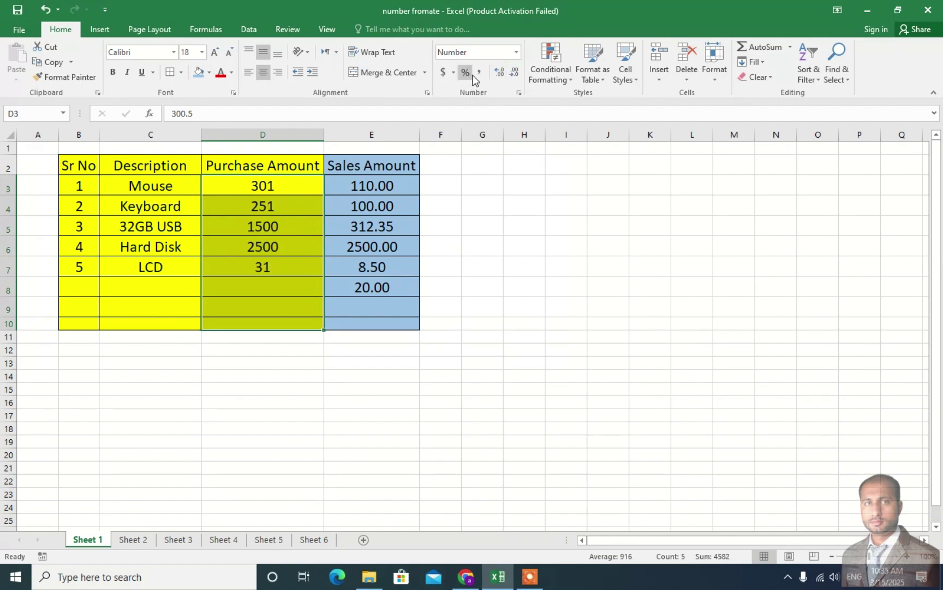
pyautogui.click(497, 73)
pyautogui.click(497, 74)
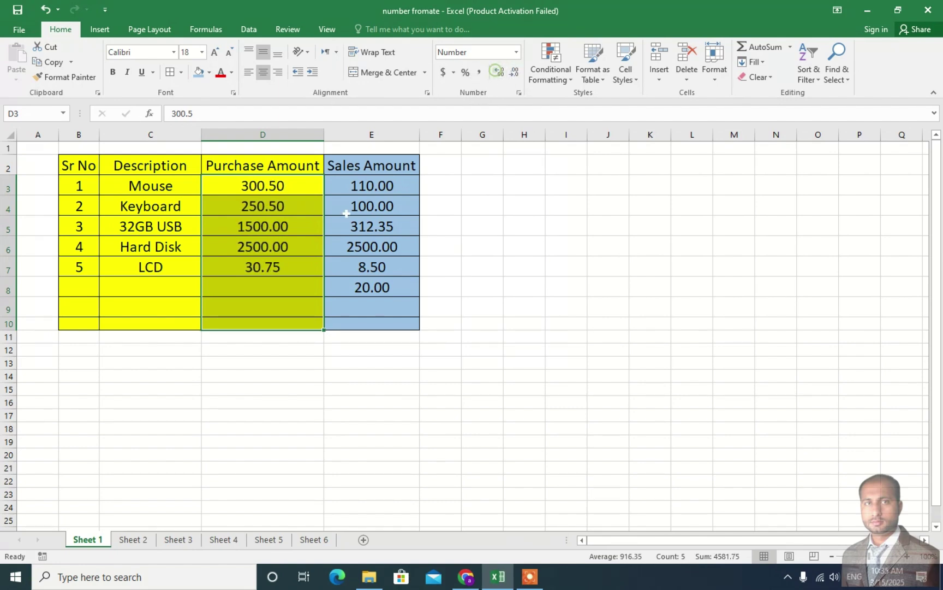
# Decrease the decimals of the Keyboard purchase amount in D4 to no decimal places
pyautogui.click(263, 212)
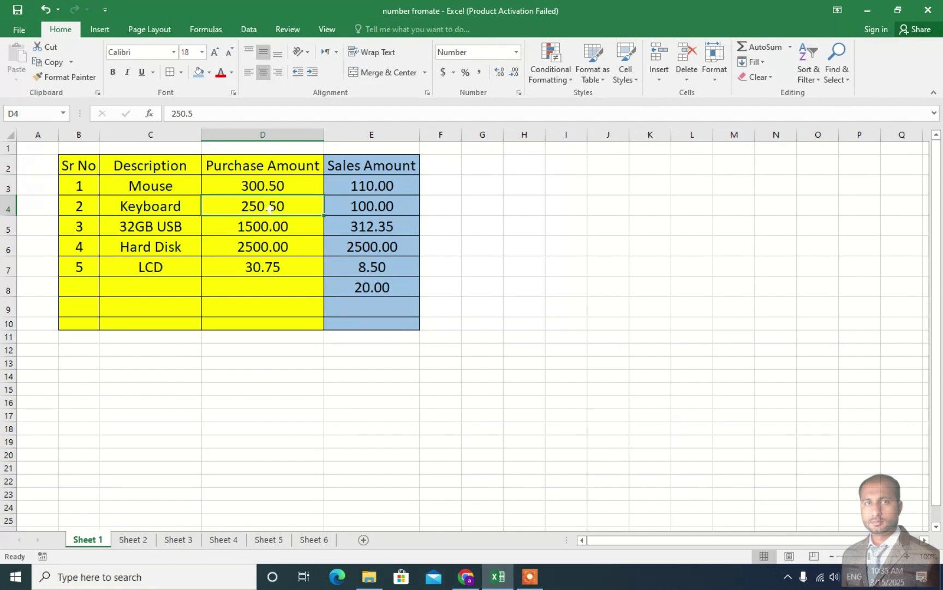
pyautogui.click(516, 73)
pyautogui.click(517, 73)
# Decrease the decimals of the 32GB USB sales amount in E5 to none, and increase them back to two
pyautogui.click(371, 234)
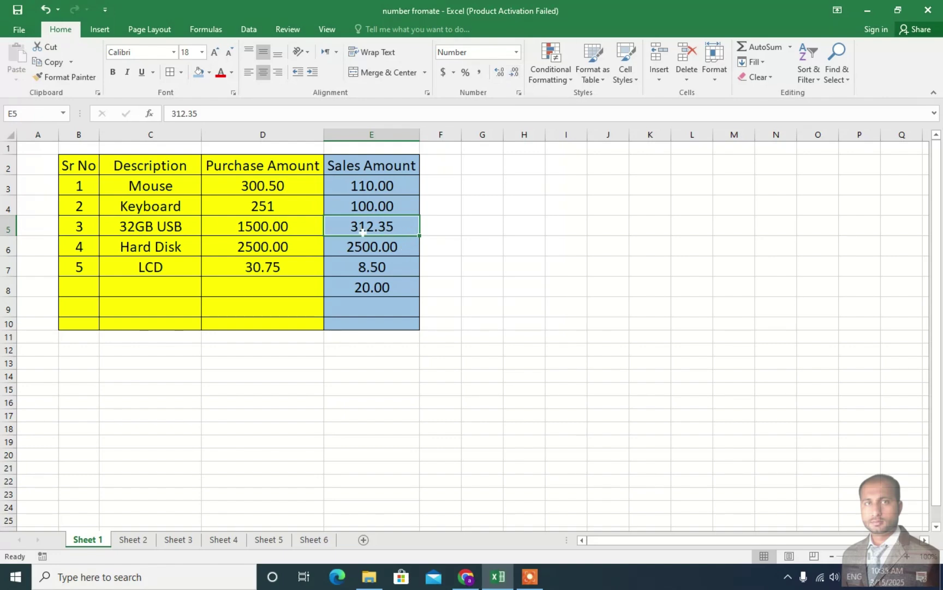
pyautogui.click(514, 74)
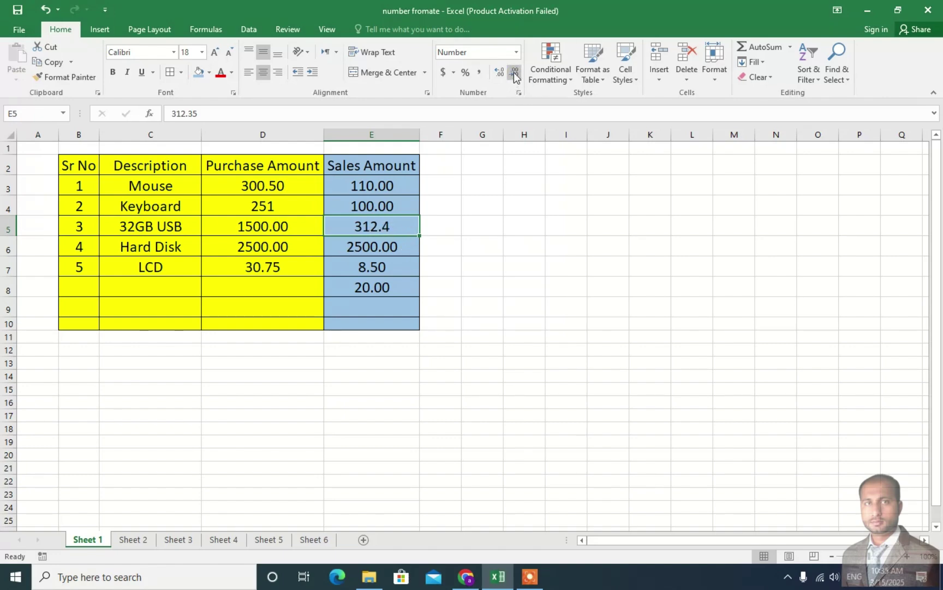
pyautogui.click(514, 74)
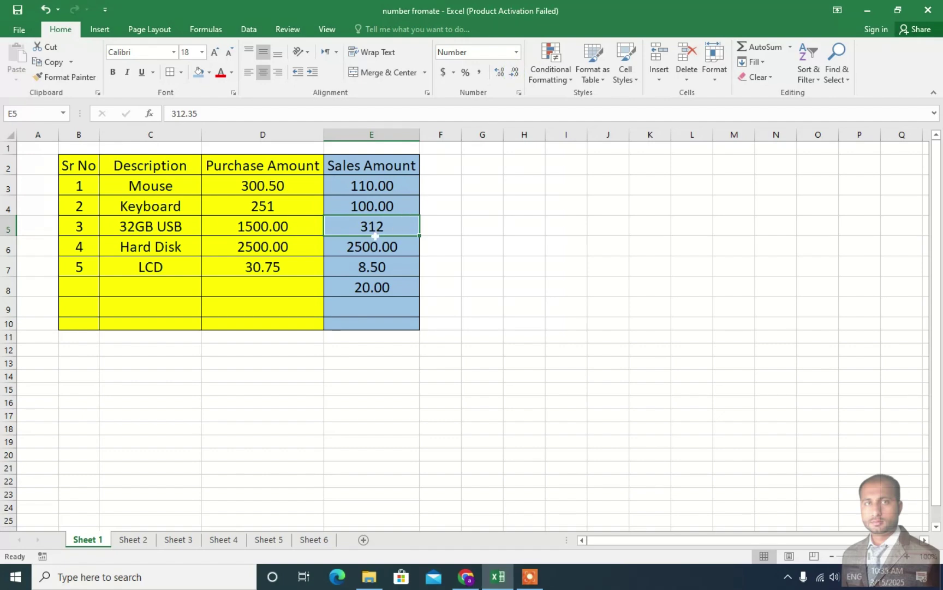
pyautogui.click(498, 74)
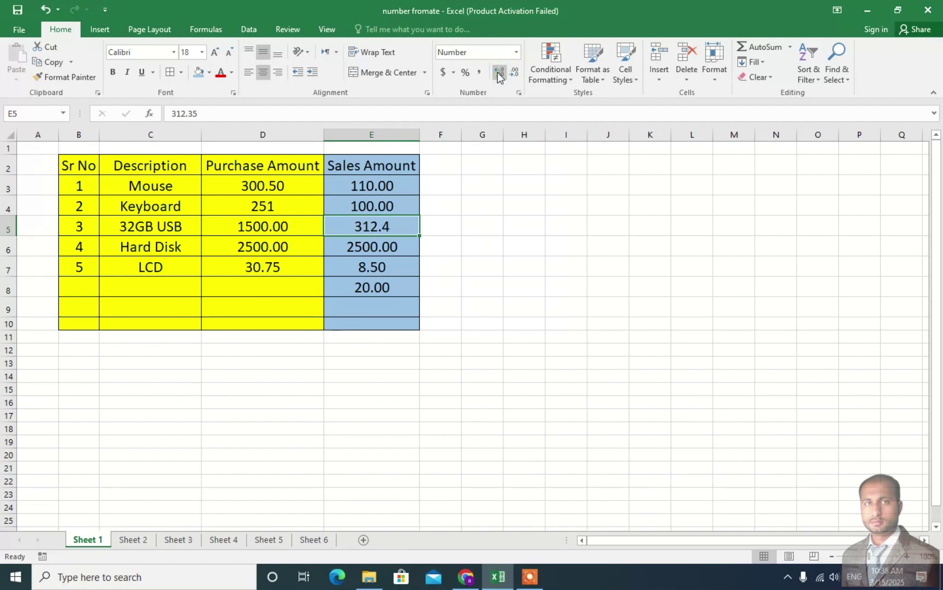
pyautogui.click(499, 75)
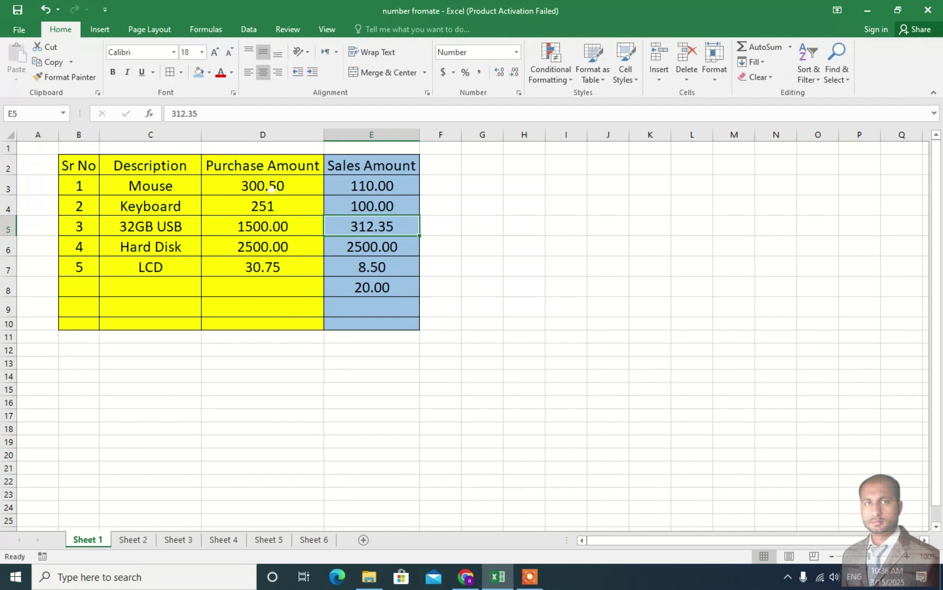
# Increase the decimals of the Purchase Amount cells D3:D10 to three places, and decrease them to none
pyautogui.moveTo(267, 189); pyautogui.dragTo(276, 328)
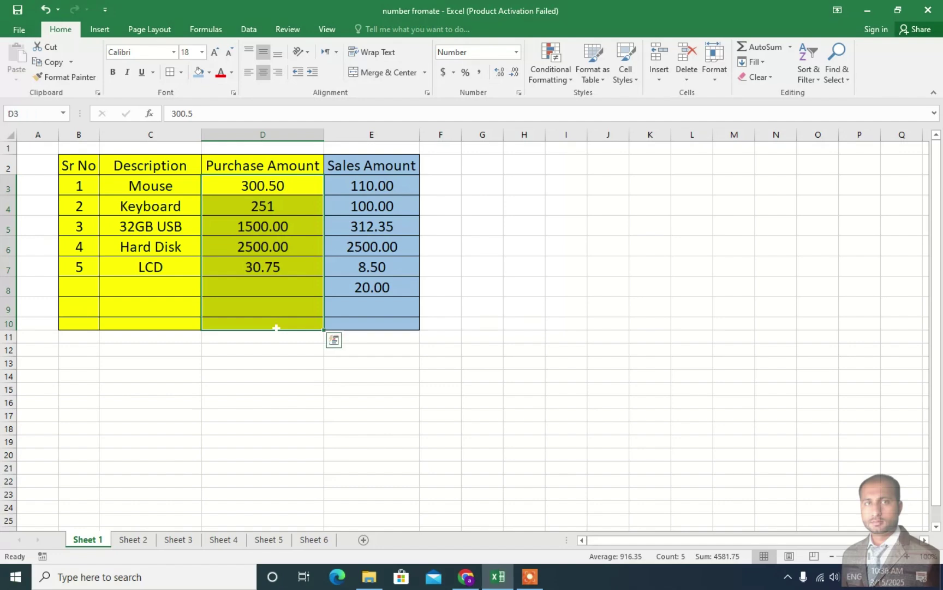
pyautogui.click(500, 72)
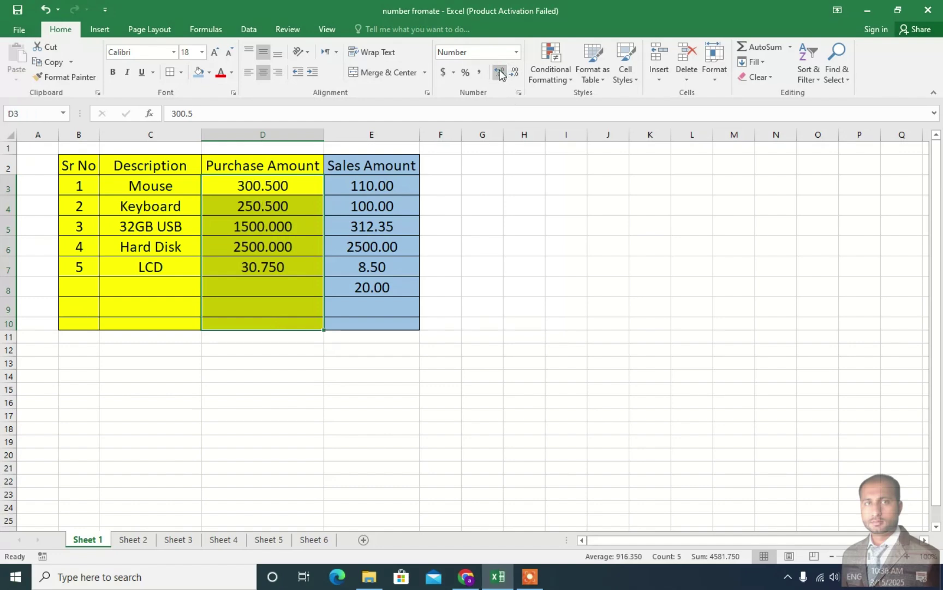
pyautogui.click(515, 72)
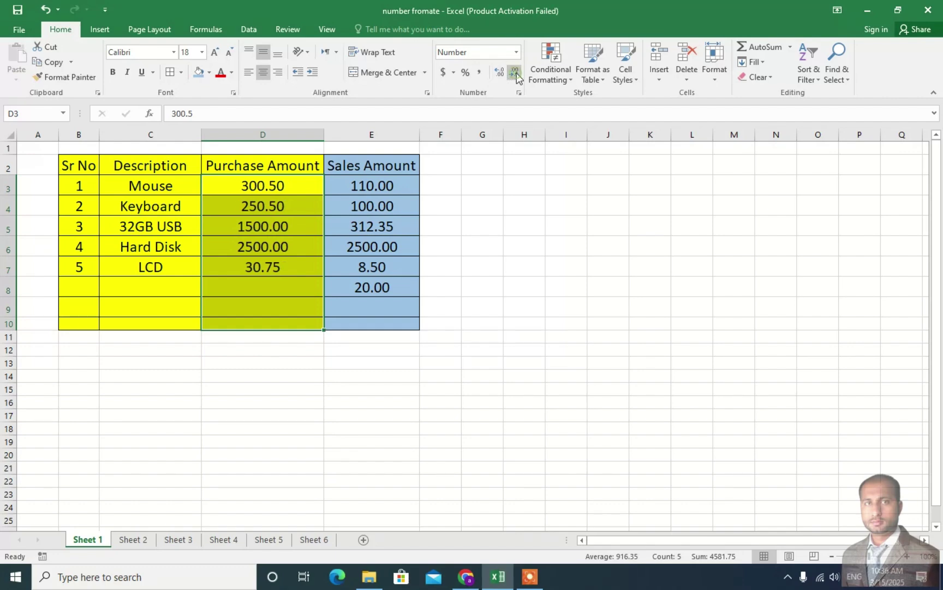
pyautogui.click(516, 73)
pyautogui.click(517, 73)
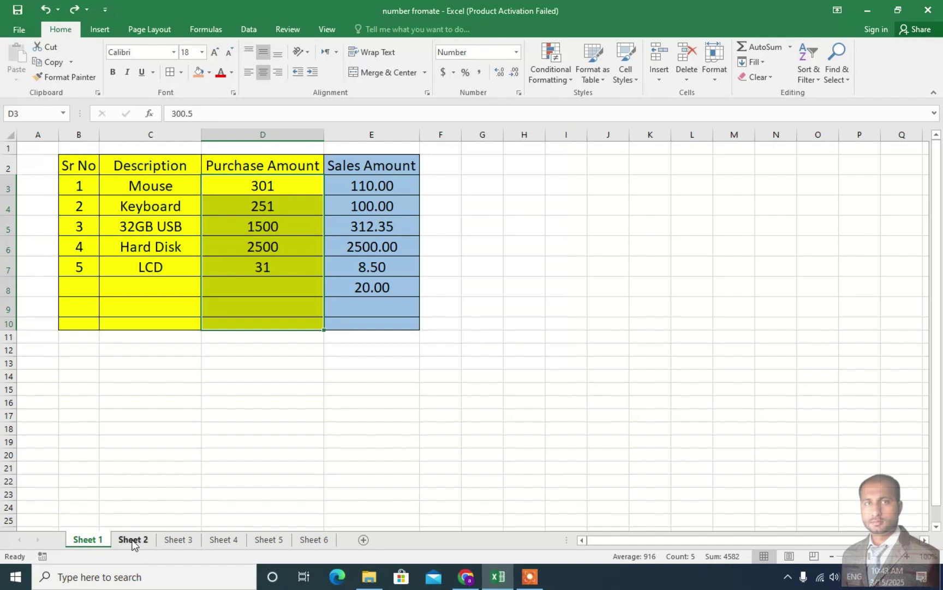
# Switch to Sheet 2 and select the first F.A Percentage cell, D2
pyautogui.click(133, 540)
pyautogui.click(351, 222)
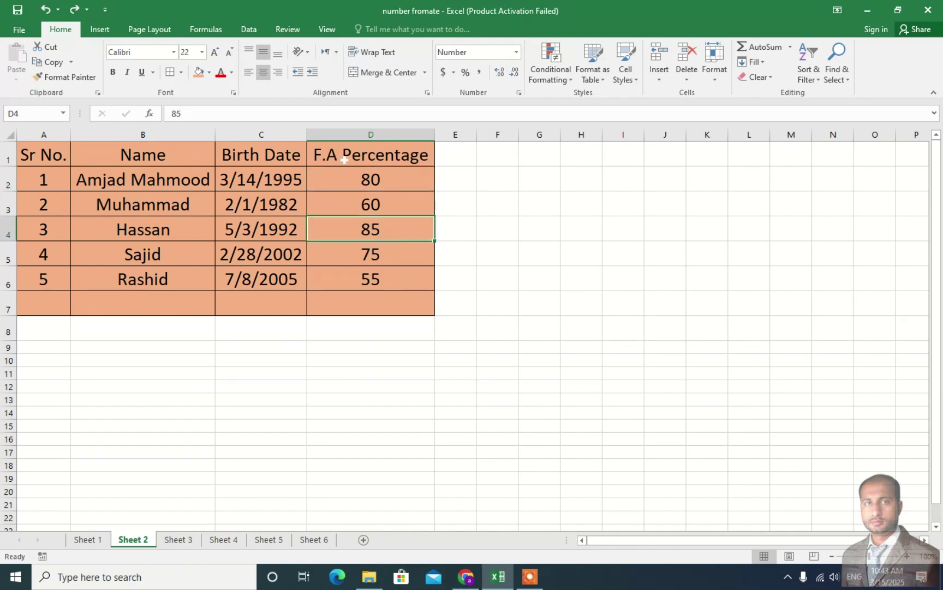
pyautogui.click(359, 184)
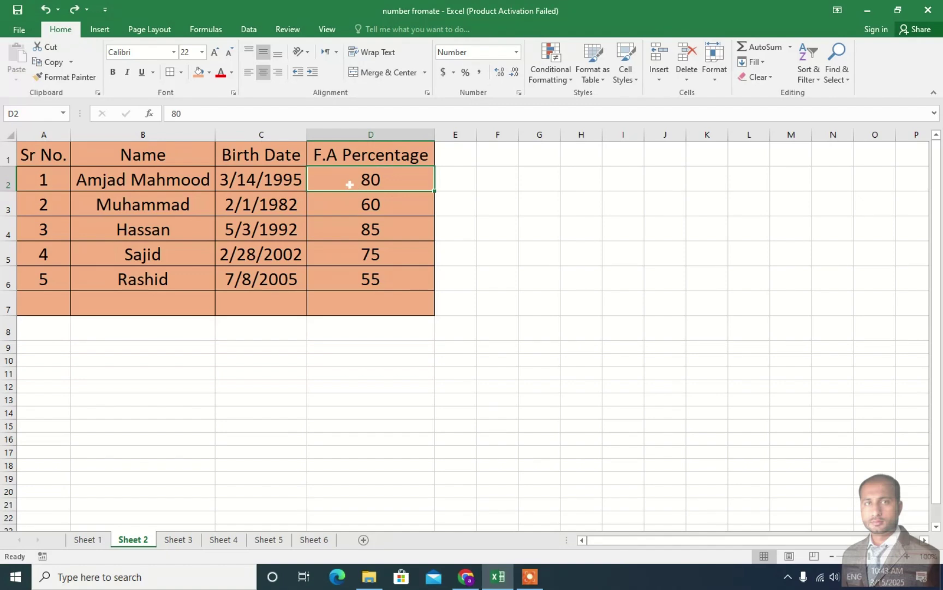
# Try the Percent Style on the filled F.A Percentage cells D2:D7 twice, undoing it each time
pyautogui.moveTo(349, 184); pyautogui.dragTo(359, 306)
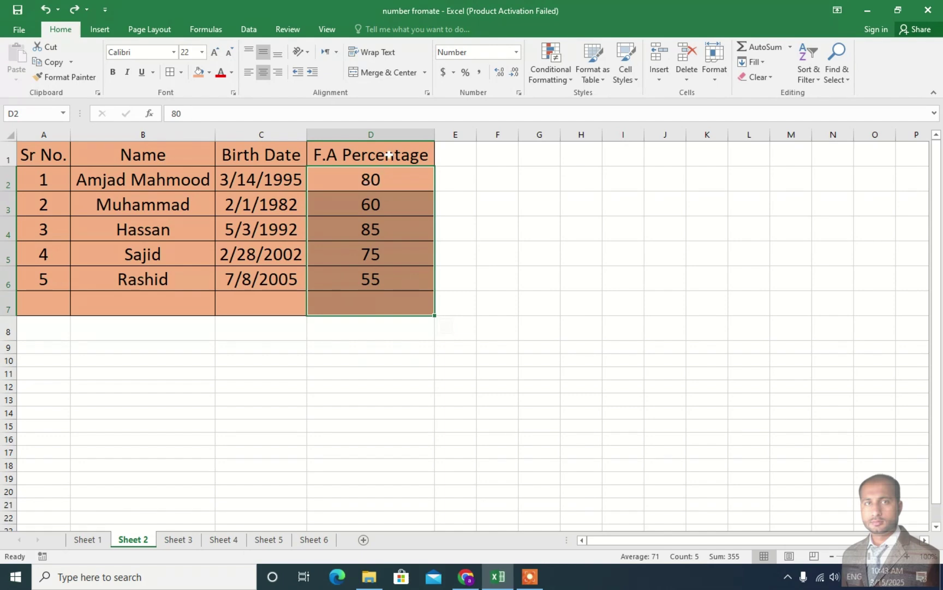
pyautogui.click(466, 74)
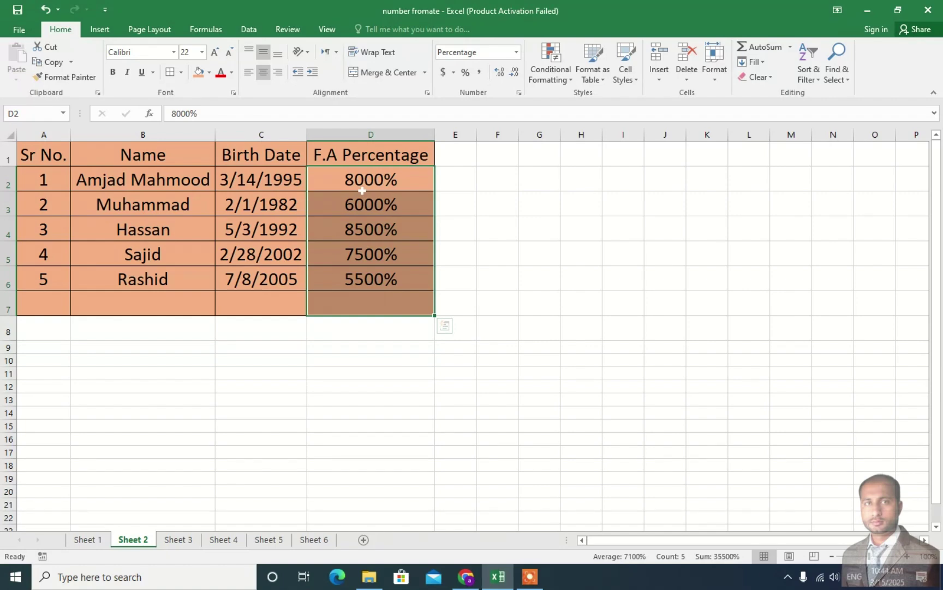
pyautogui.hotkey('ctrl', 'z')
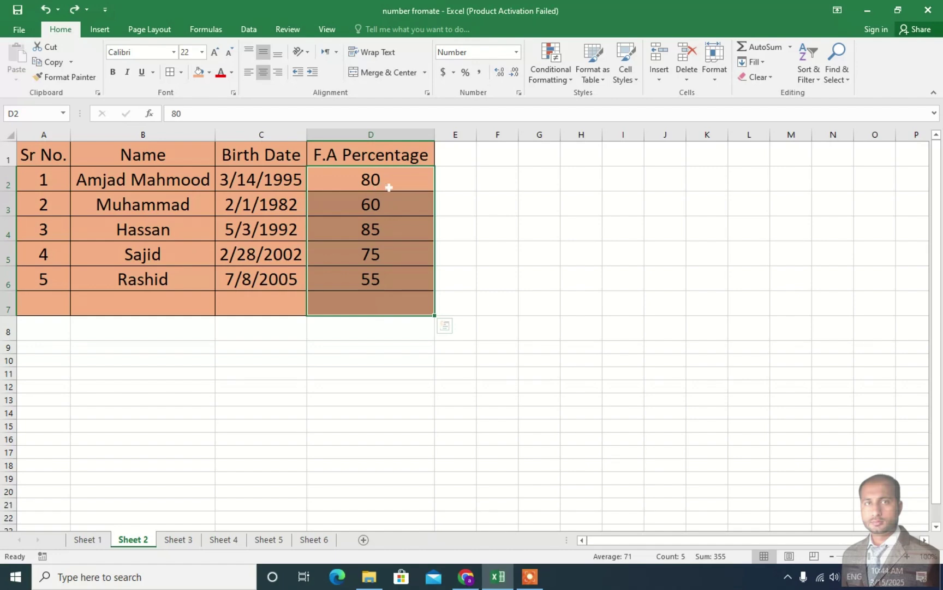
pyautogui.click(464, 73)
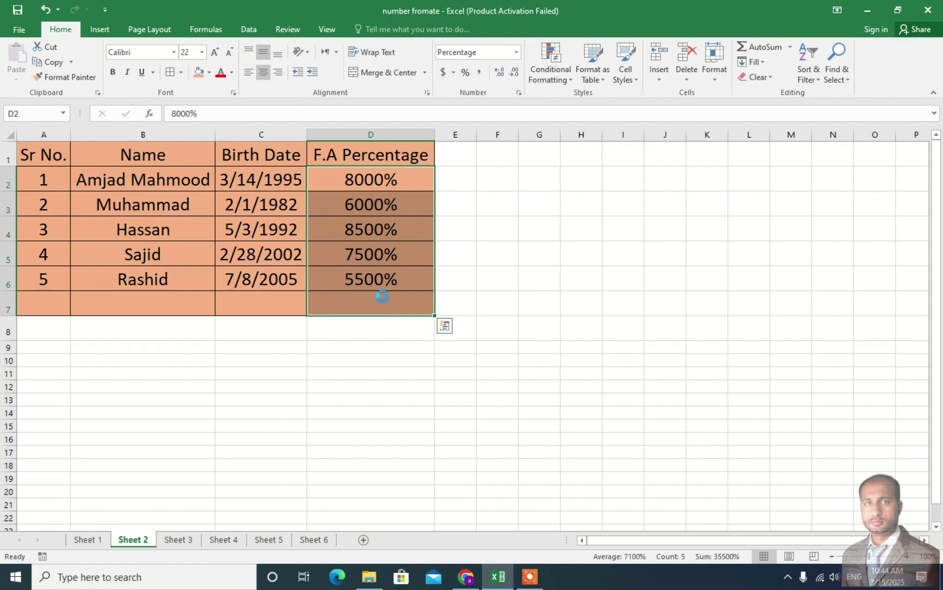
pyautogui.hotkey('ctrl', 'z')
pyautogui.click(389, 199)
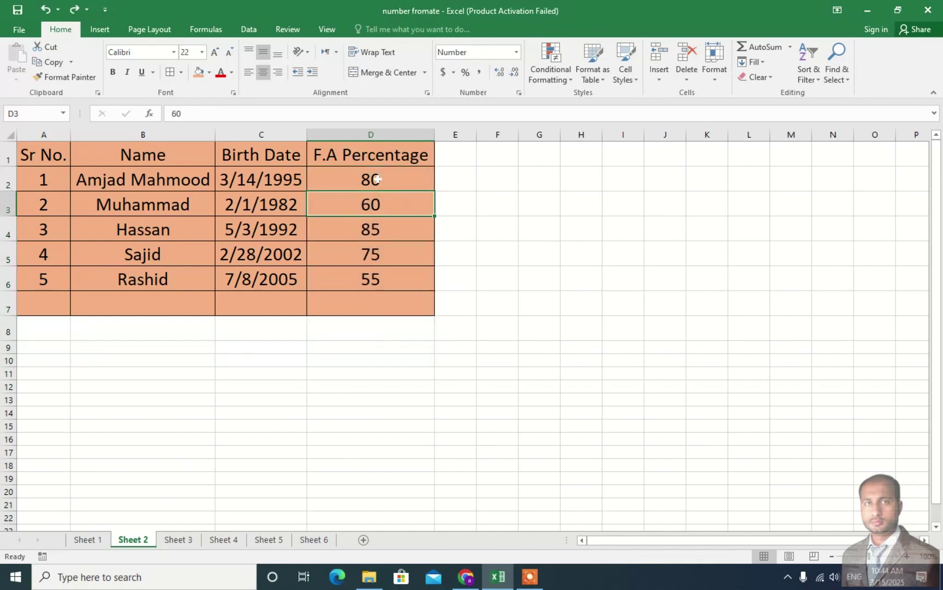
# Copy the F.A Percentage cells D2:D7 and paste them into column J starting at J2
pyautogui.moveTo(377, 180); pyautogui.dragTo(372, 301)
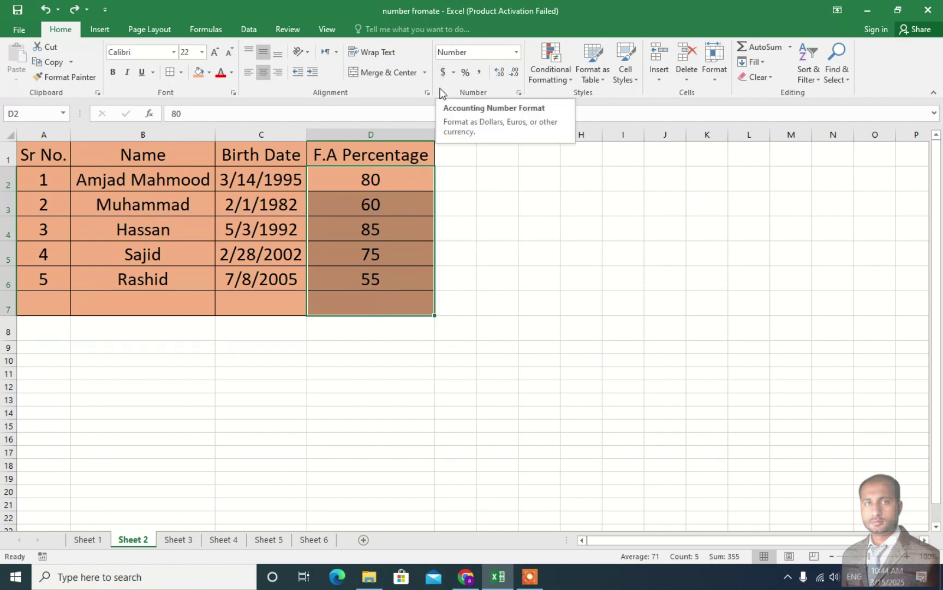
pyautogui.hotkey('ctrl', 'c')
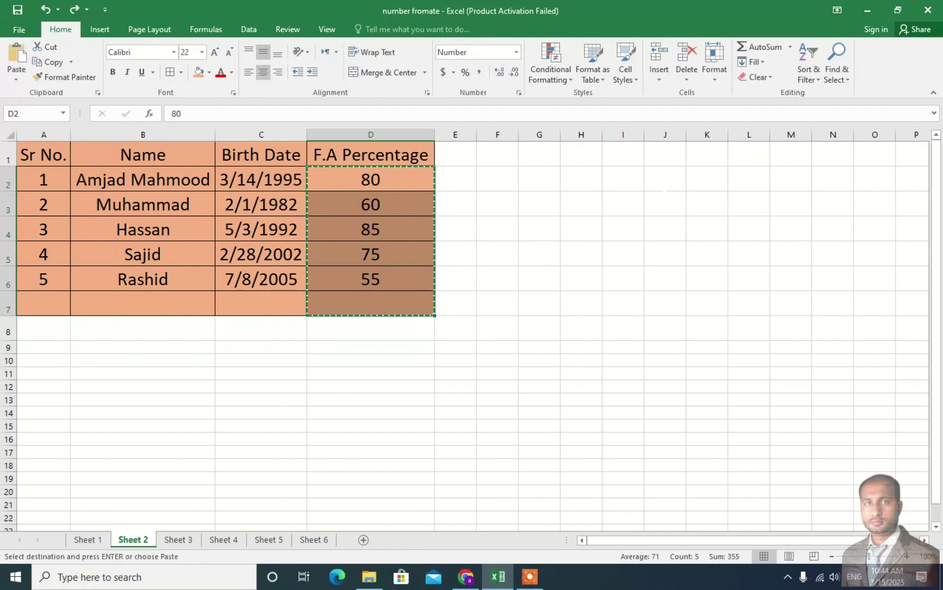
pyautogui.click(665, 180)
pyautogui.hotkey('ctrl', 'v')
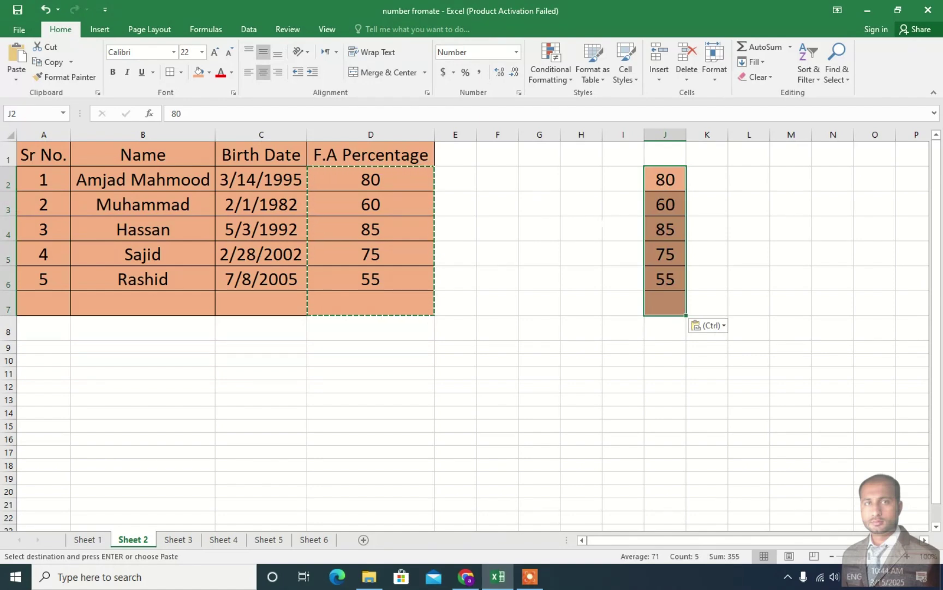
# Clear the contents of the original F.A Percentage cells D2:D7
pyautogui.click(568, 227)
pyautogui.click(363, 180)
pyautogui.moveTo(360, 182); pyautogui.dragTo(360, 305)
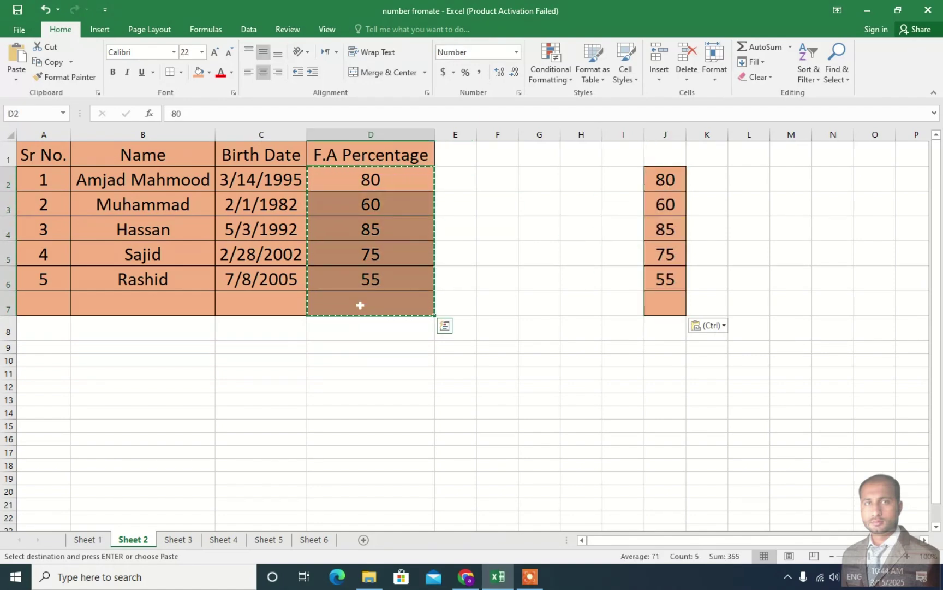
pyautogui.press('Delete')
pyautogui.click(499, 232)
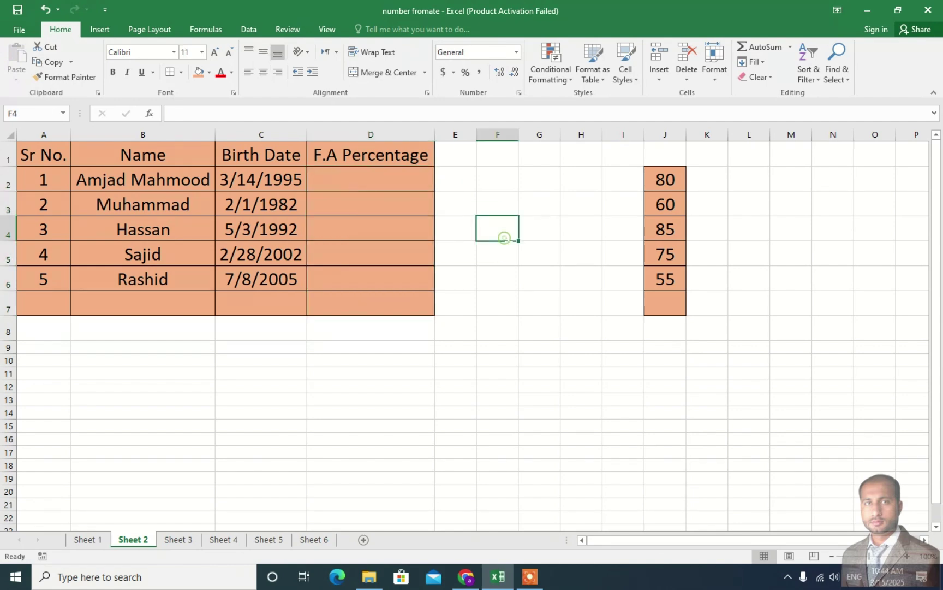
# Apply the Percent Style to the empty F.A Percentage cells D2:D7
pyautogui.click(370, 184)
pyautogui.moveTo(370, 183); pyautogui.dragTo(368, 308)
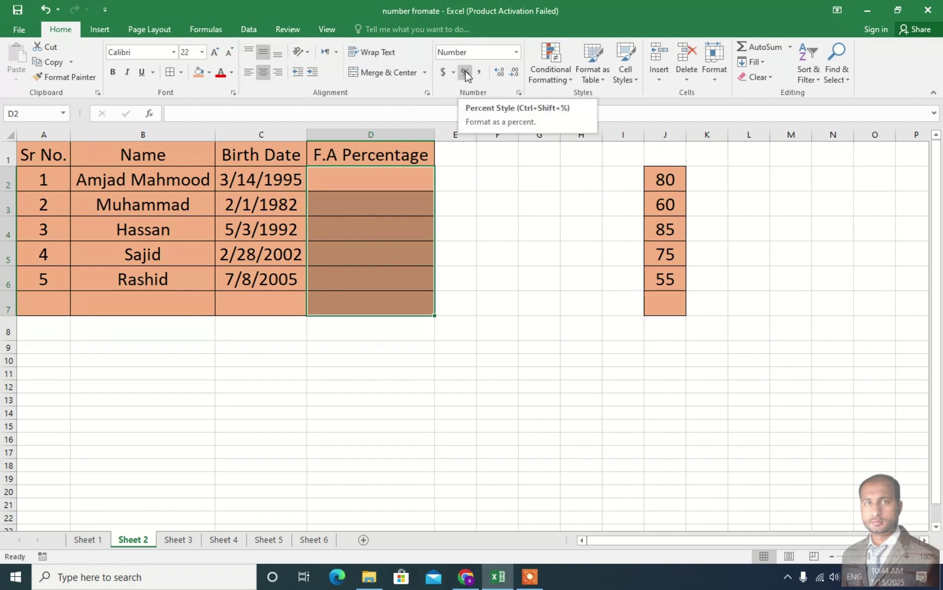
pyautogui.click(465, 72)
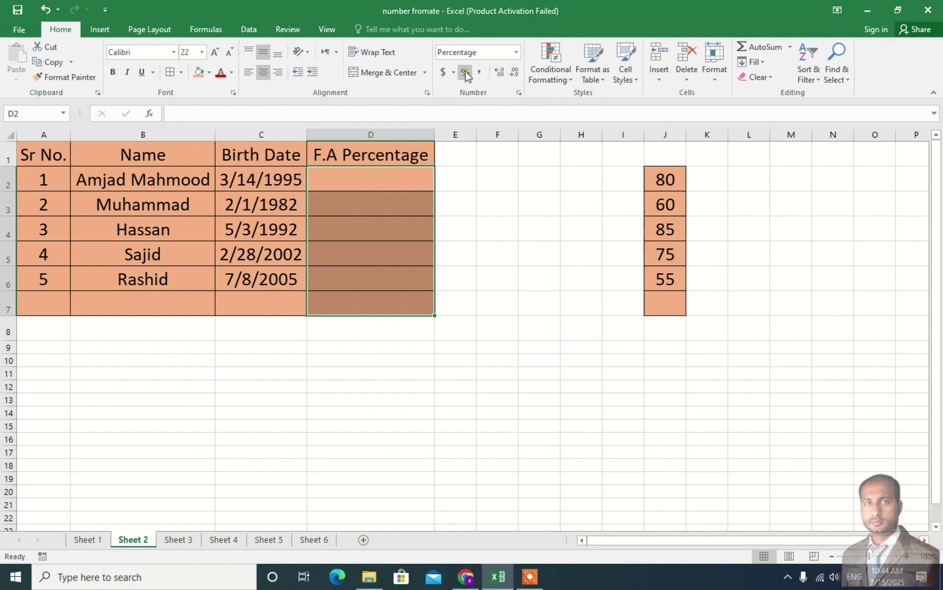
# Enter the values 80, 60, 85, 75 and 55 in the percent-formatted cells D2:D6 of the F.A Percentage column
pyautogui.click(368, 183)
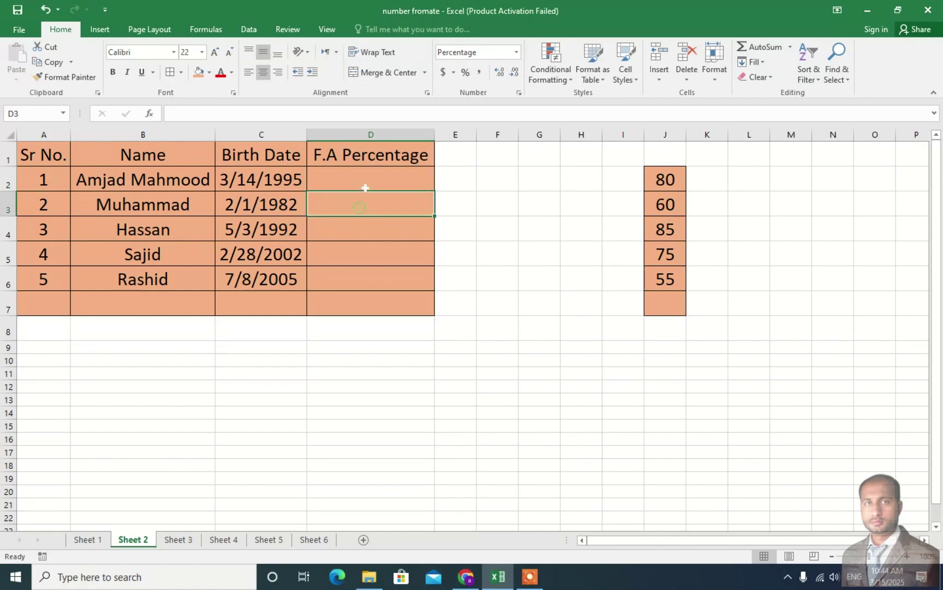
pyautogui.write('8')
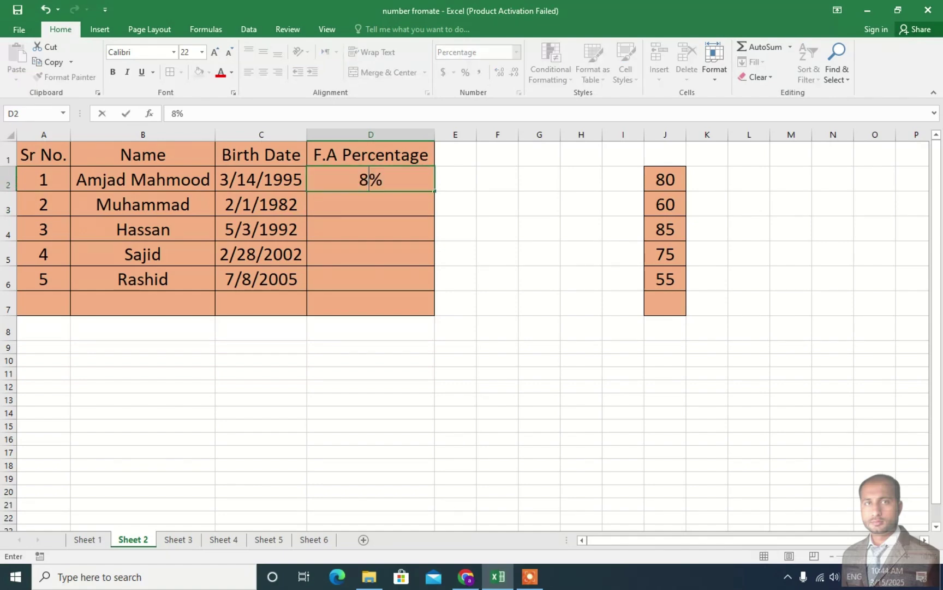
pyautogui.write('0')
pyautogui.press('Return')
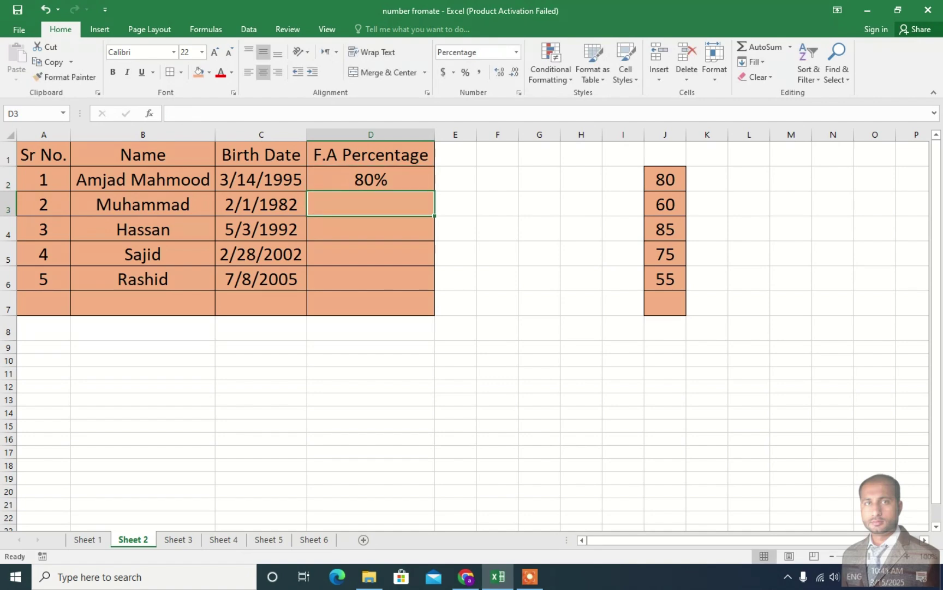
pyautogui.write('60')
pyautogui.press('Return')
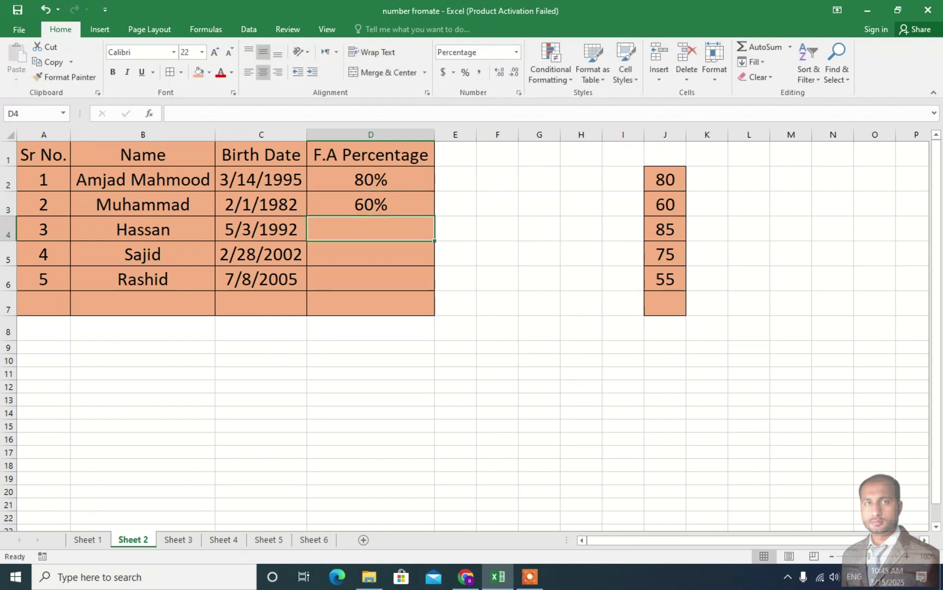
pyautogui.write('85')
pyautogui.press('Return')
pyautogui.write('7')
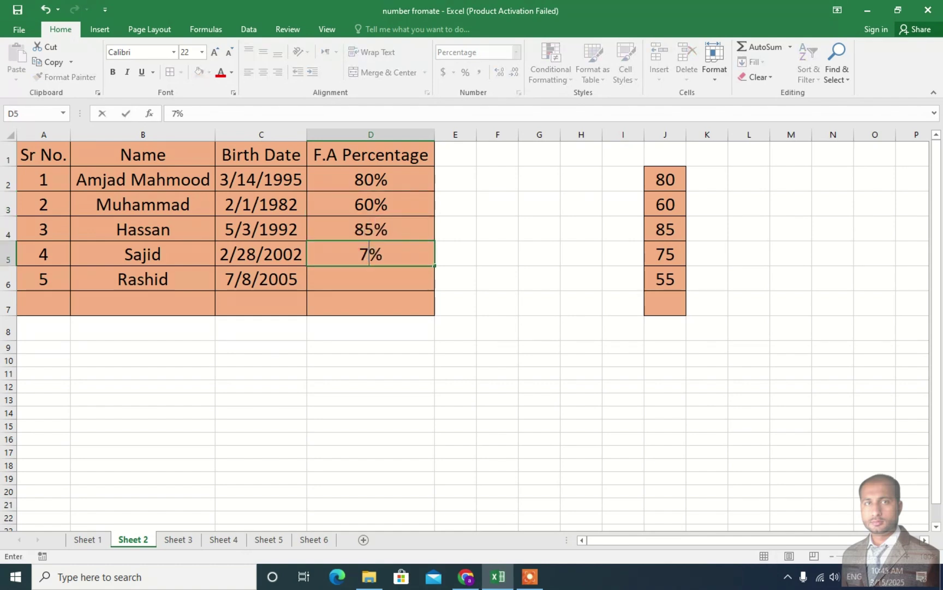
pyautogui.write('5')
pyautogui.press('Return')
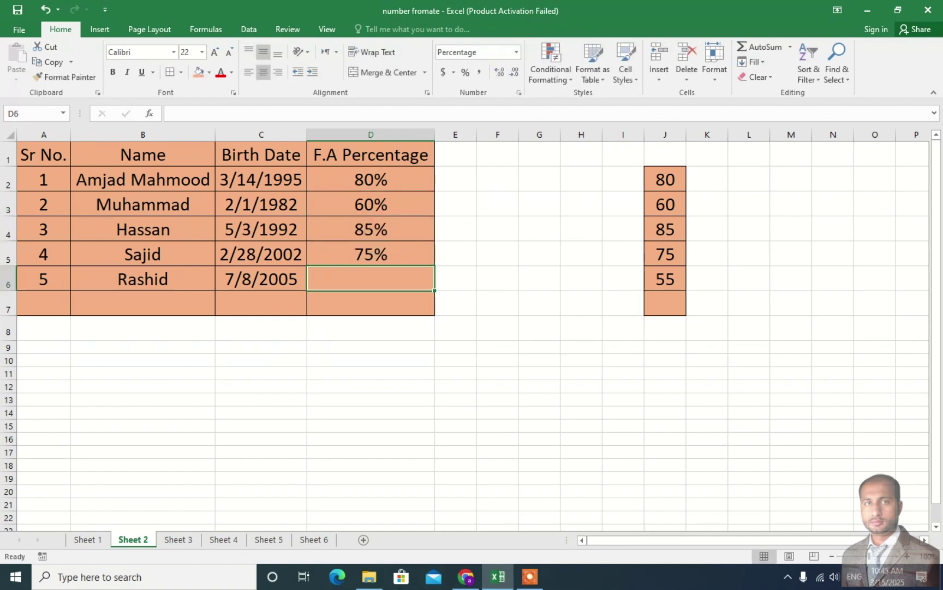
pyautogui.write('55')
pyautogui.press('Return')
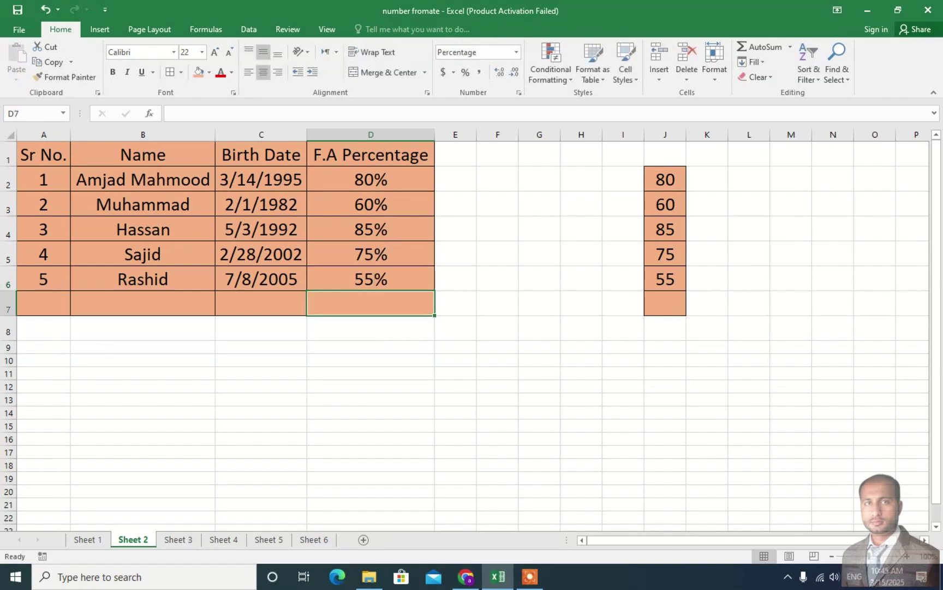
# Undo the percentage entries, the Percent Style, the clearing of D2:D7 and the copy pasted into column J
pyautogui.click(370, 181)
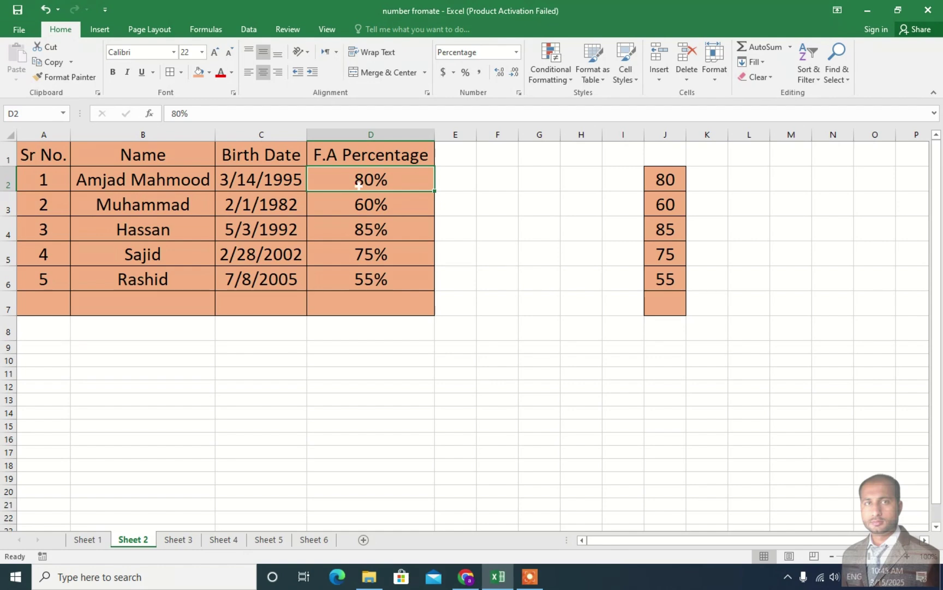
pyautogui.moveTo(344, 183); pyautogui.dragTo(356, 260)
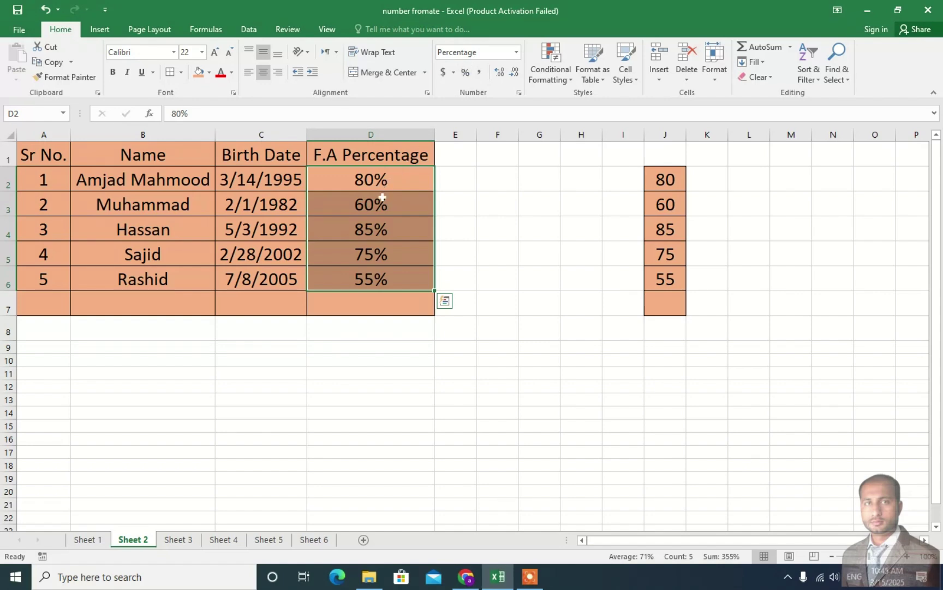
pyautogui.hotkey('ctrl', 'z')
pyautogui.hotkey('ctrl', 'z')
pyautogui.hotkey('ctrl', 'z')
pyautogui.hotkey('ctrl', 'z')
pyautogui.hotkey('ctrl', 'z')
pyautogui.hotkey('ctrl', 'z')
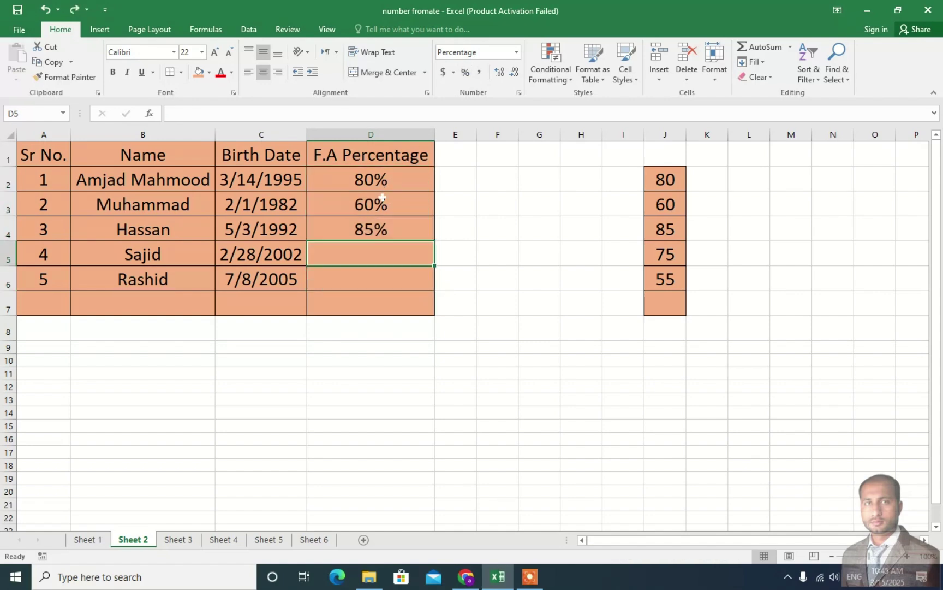
pyautogui.hotkey('ctrl', 'z')
pyautogui.hotkey('ctrl', 'z')
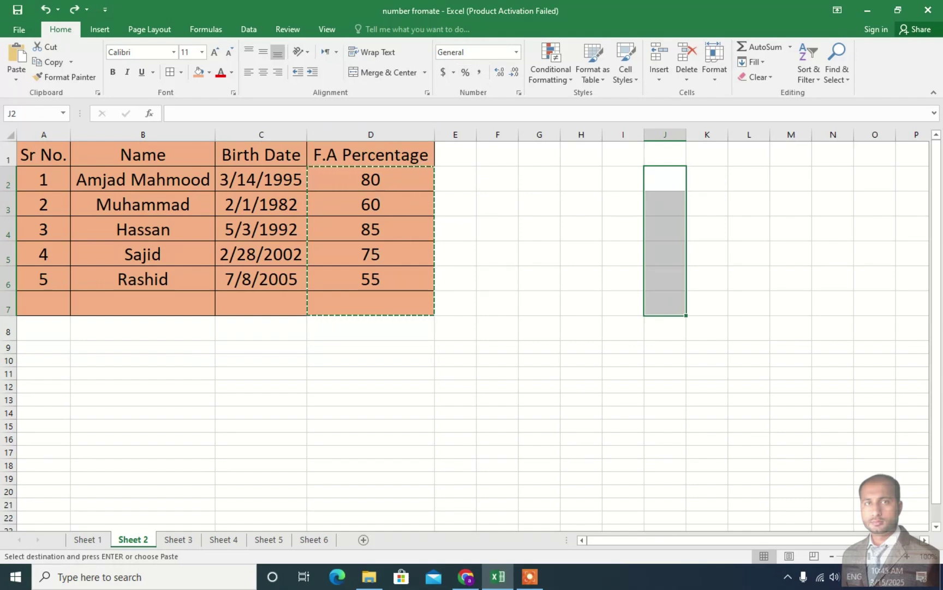
# Apply the Percent Style to the empty cells J2:J7 and check the number formats of cells B2, C2 and D2
pyautogui.click(465, 74)
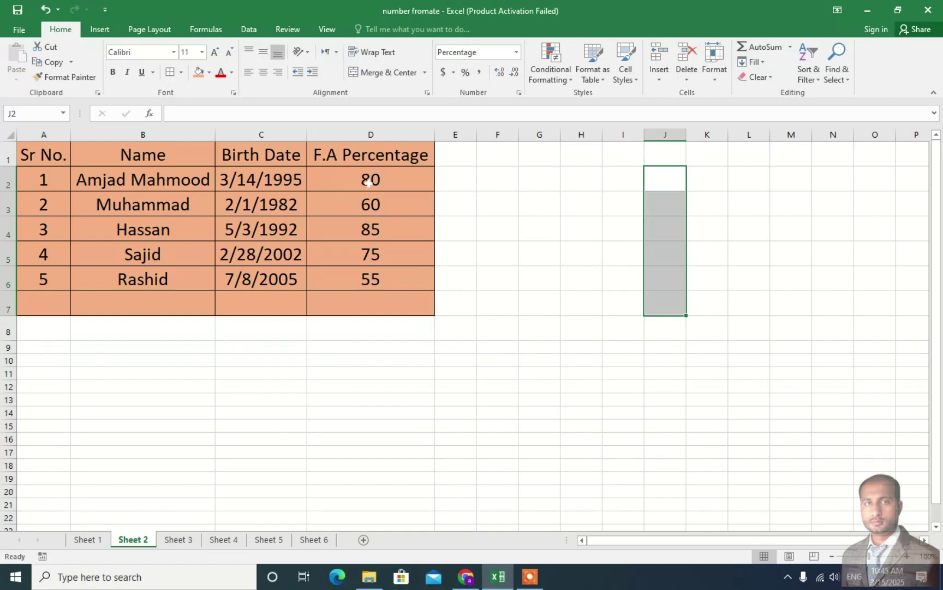
pyautogui.moveTo(369, 183); pyautogui.dragTo(368, 305)
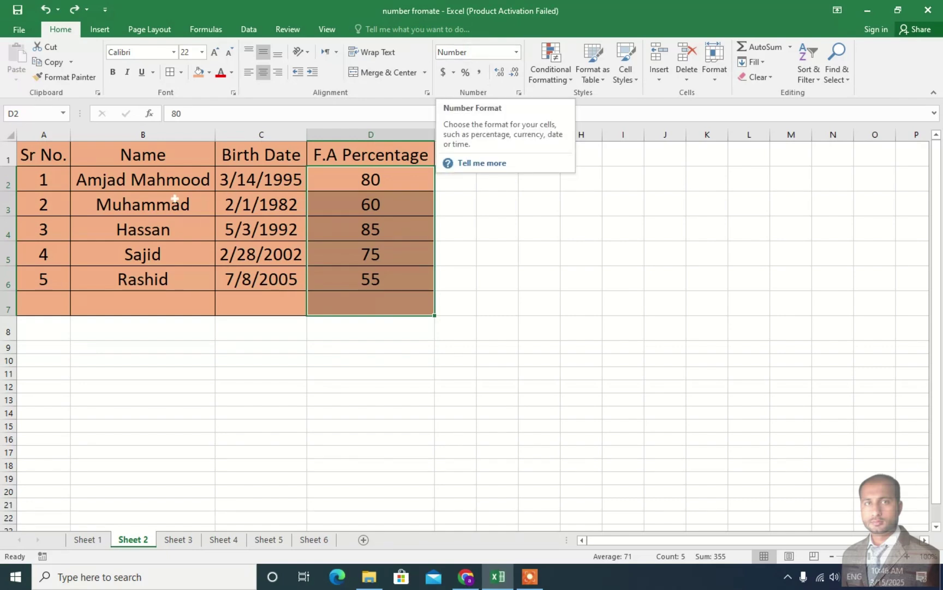
pyautogui.click(143, 183)
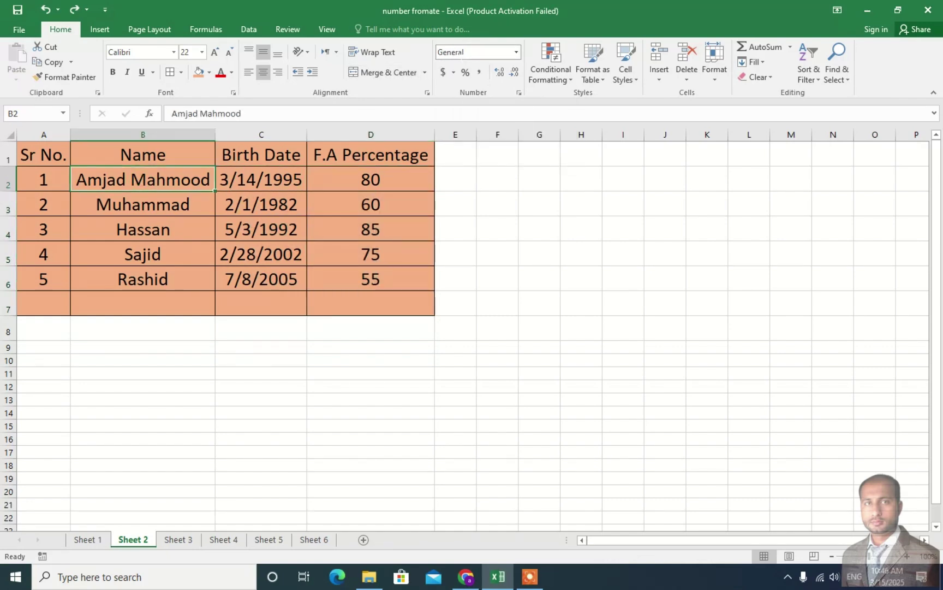
pyautogui.click(241, 185)
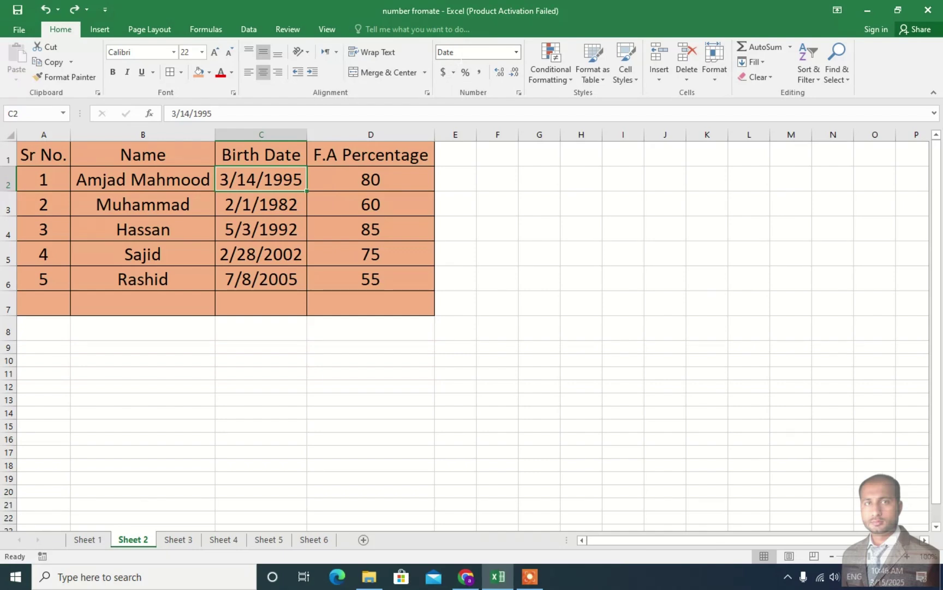
pyautogui.click(372, 187)
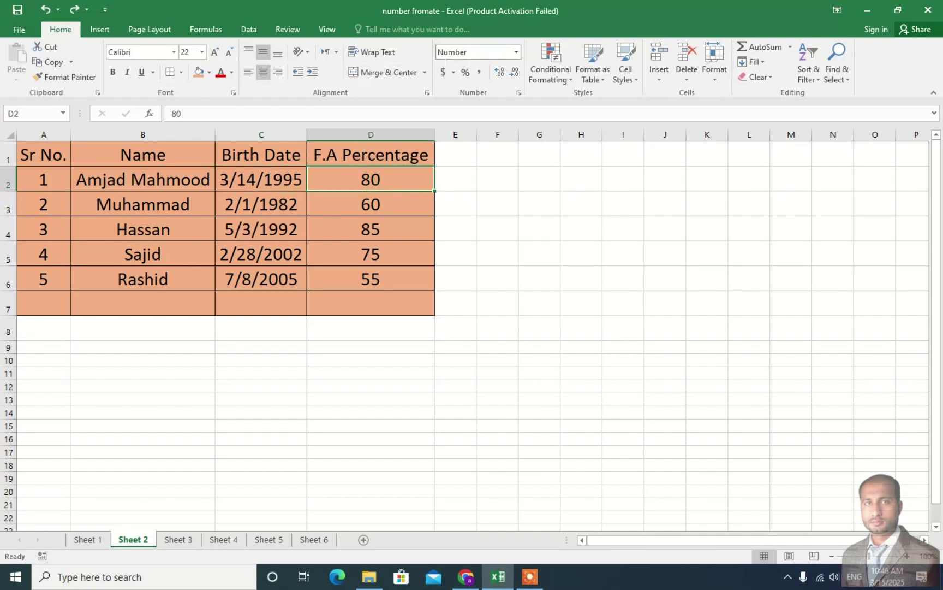
# Try the Percent Style on the filled F.A Percentage cells D2:D7 and undo it
pyautogui.moveTo(384, 188); pyautogui.dragTo(381, 309)
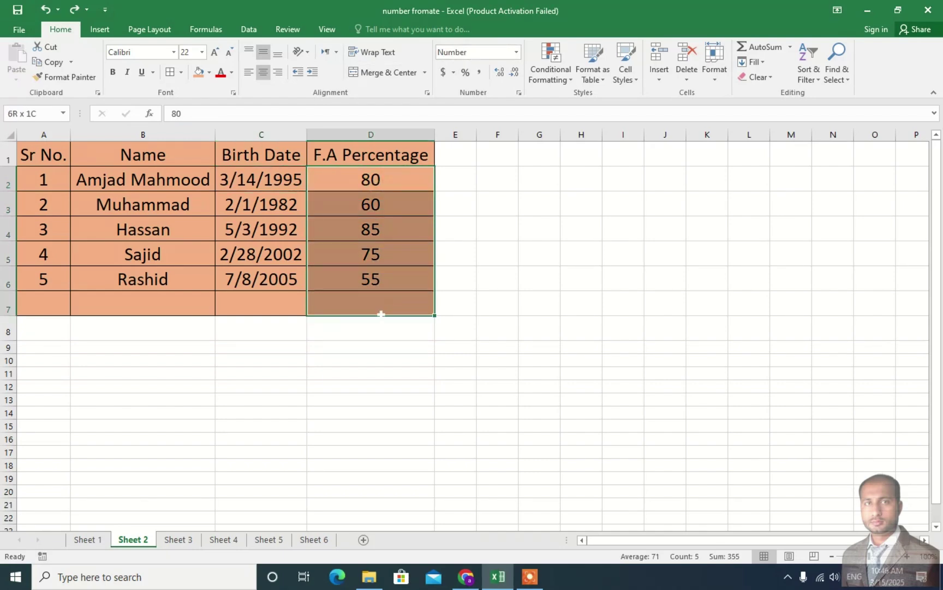
pyautogui.click(465, 72)
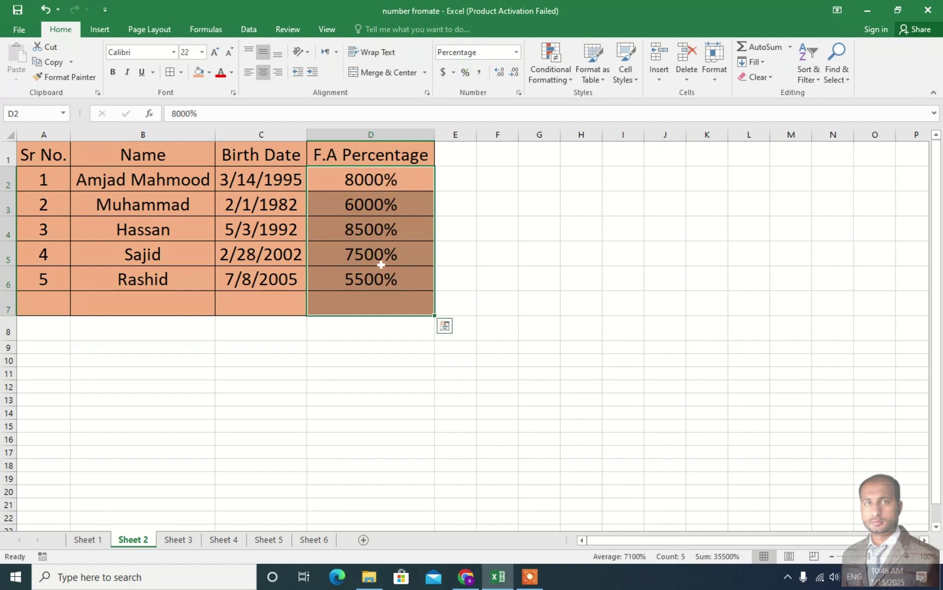
pyautogui.hotkey('ctrl', 'z')
# Copy the F.A Percentage cells D2:D7 and paste them into column I starting at I2
pyautogui.moveTo(367, 179); pyautogui.dragTo(374, 309)
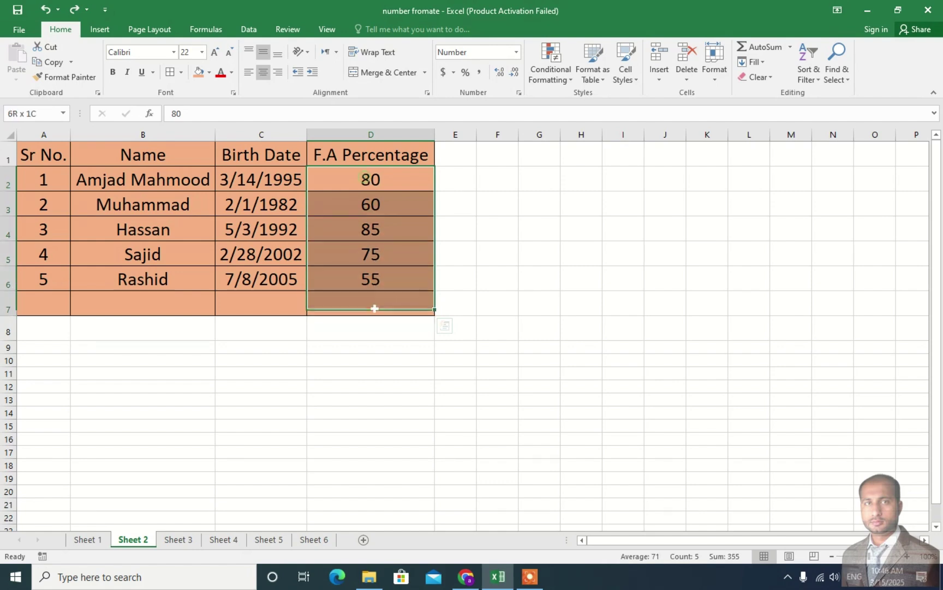
pyautogui.hotkey('ctrl', 'c')
pyautogui.click(621, 176)
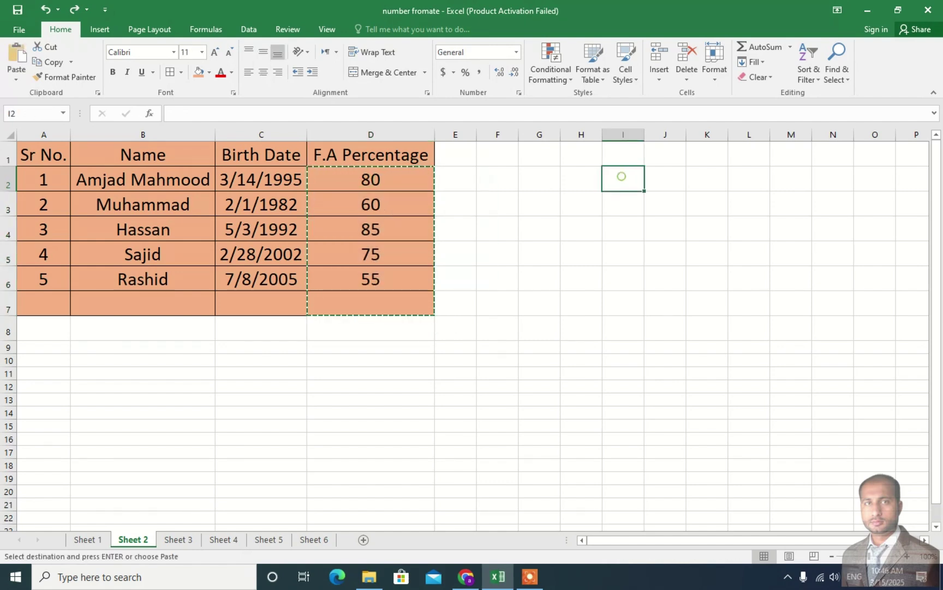
pyautogui.hotkey('ctrl', 'v')
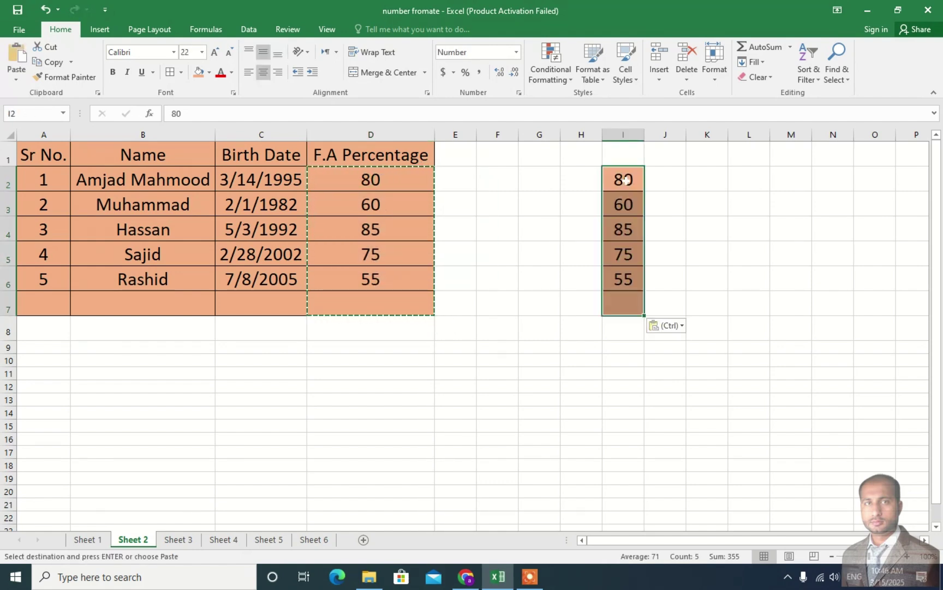
# Clear the contents of the original F.A Percentage cells D2:D7, keeping the copy in column I
pyautogui.click(385, 183)
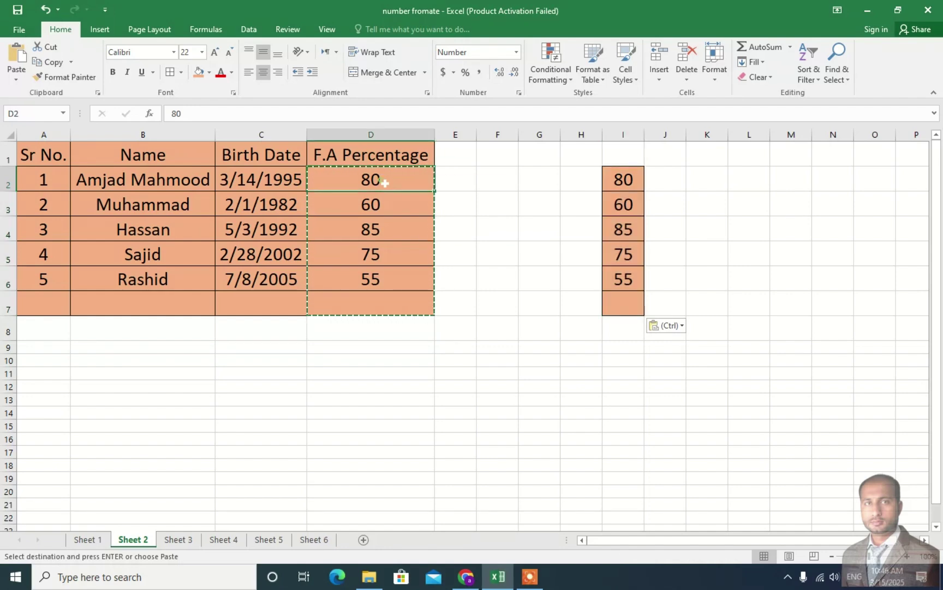
pyautogui.moveTo(385, 183); pyautogui.dragTo(383, 303)
pyautogui.press('Delete')
pyautogui.click(509, 163)
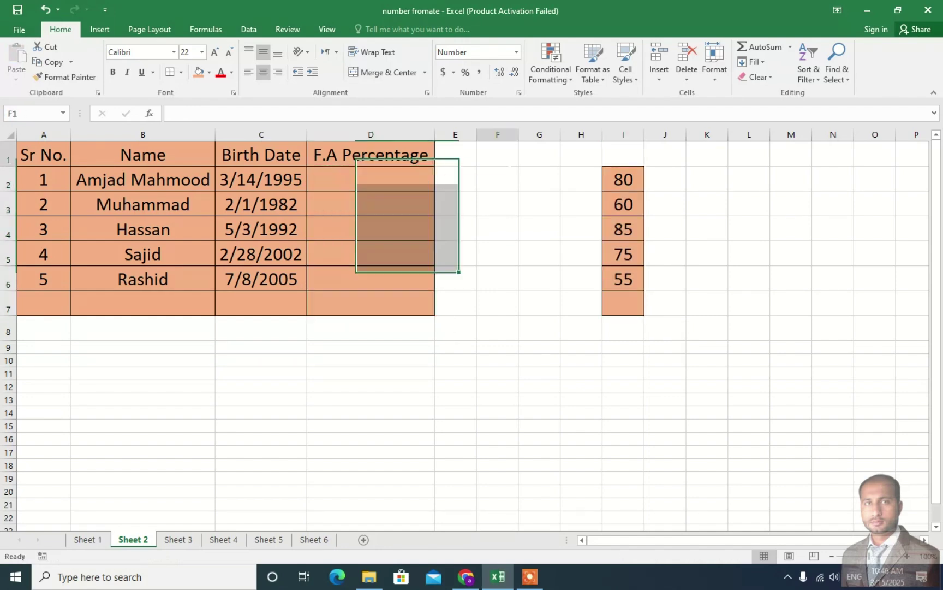
# Apply the Percent Style to the emptied F.A Percentage cells D2:D7
pyautogui.moveTo(392, 182); pyautogui.dragTo(383, 307)
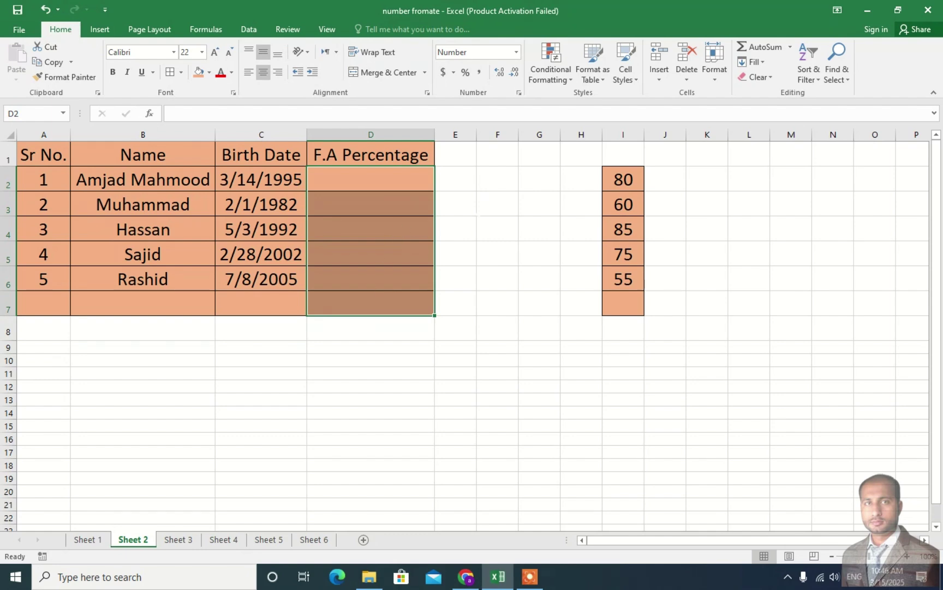
pyautogui.click(490, 203)
pyautogui.click(378, 178)
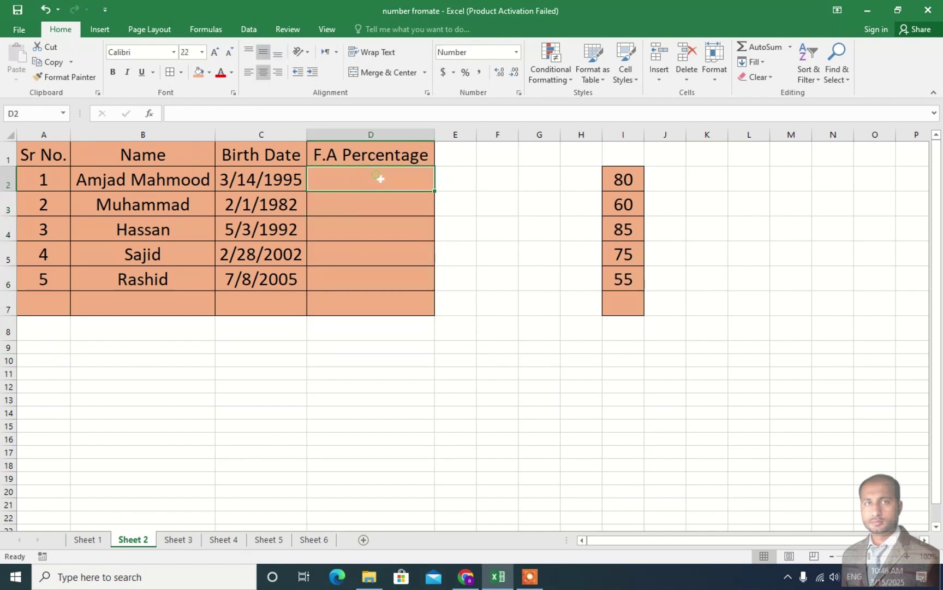
pyautogui.moveTo(354, 181); pyautogui.dragTo(354, 305)
pyautogui.click(515, 52)
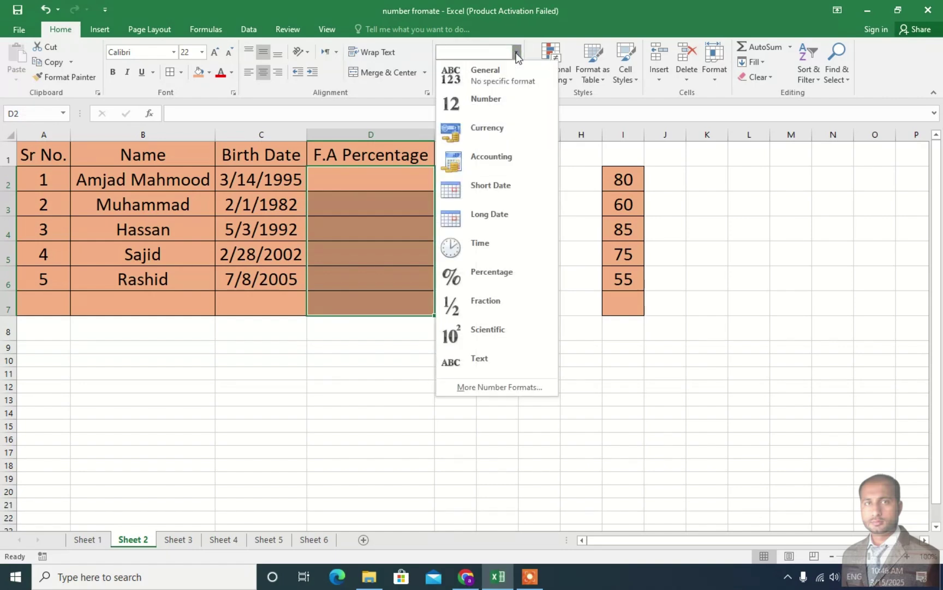
pyautogui.click(515, 53)
pyautogui.click(468, 72)
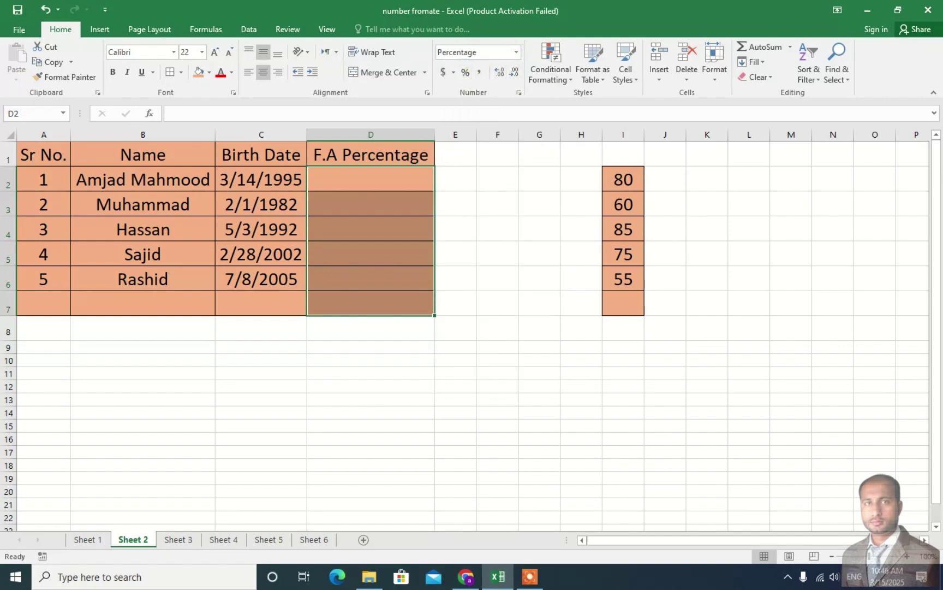
# Check the number format of the individual F.A Percentage cells in D2:D7 and of cell D8 below the table
pyautogui.click(452, 201)
pyautogui.click(378, 188)
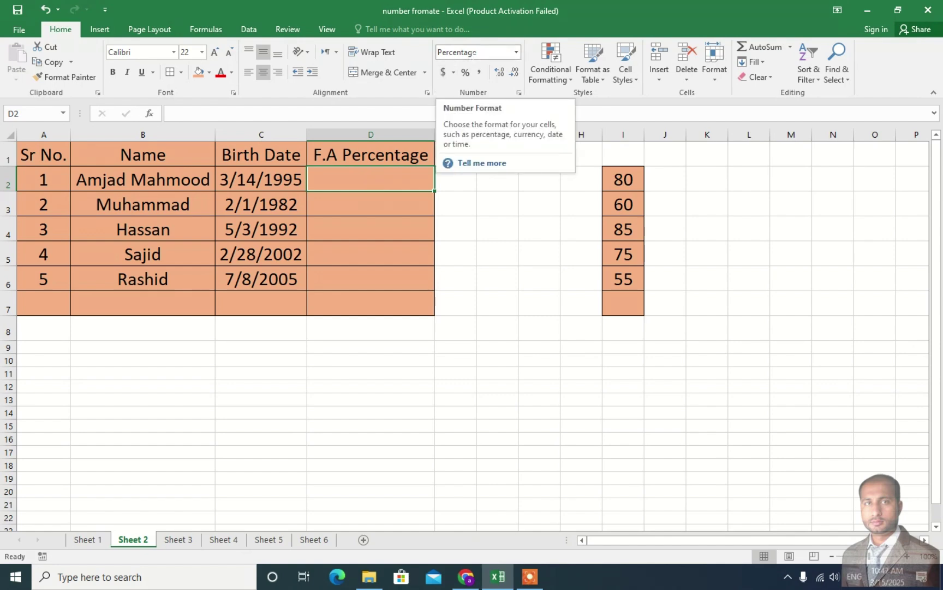
pyautogui.click(386, 202)
pyautogui.click(371, 233)
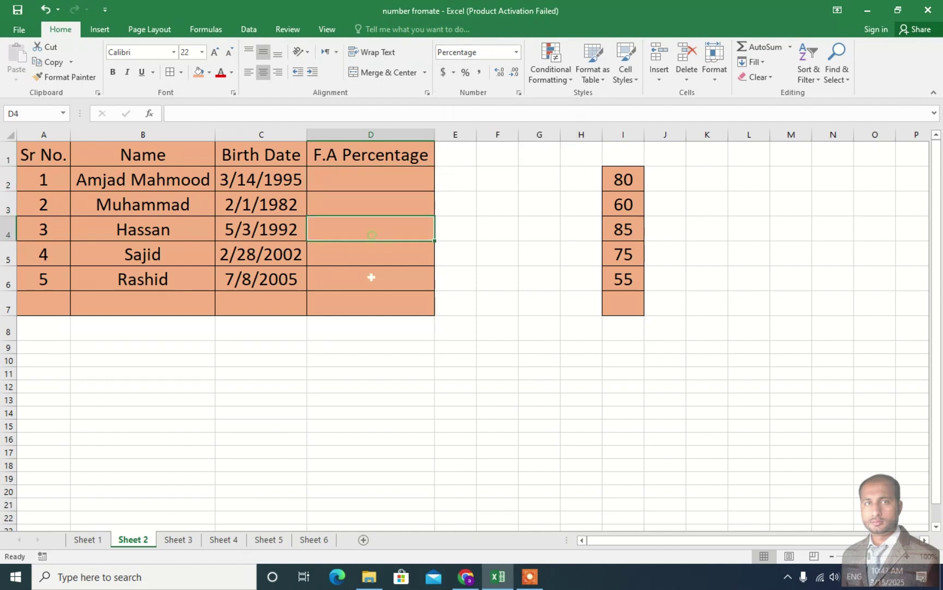
pyautogui.click(371, 276)
pyautogui.click(371, 302)
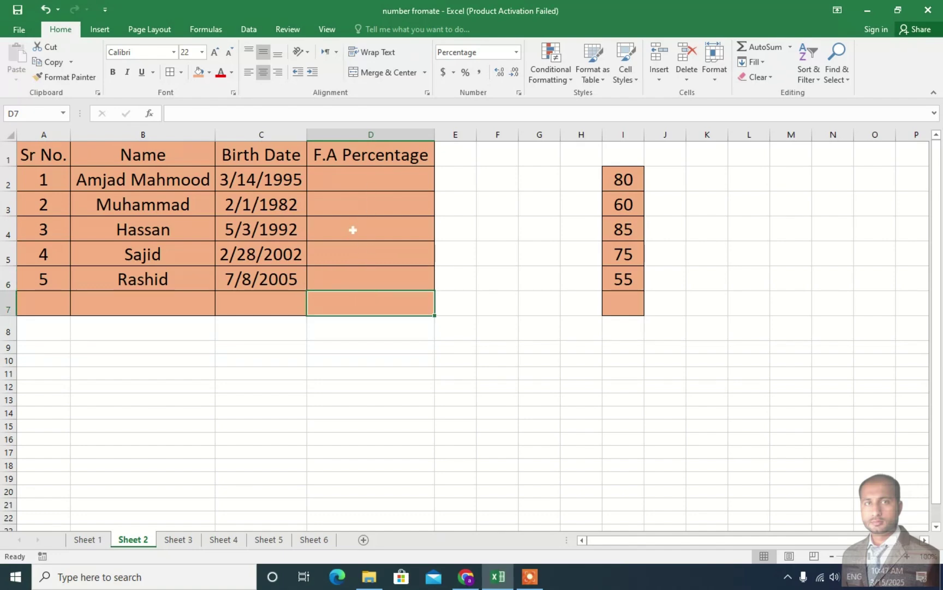
pyautogui.click(366, 330)
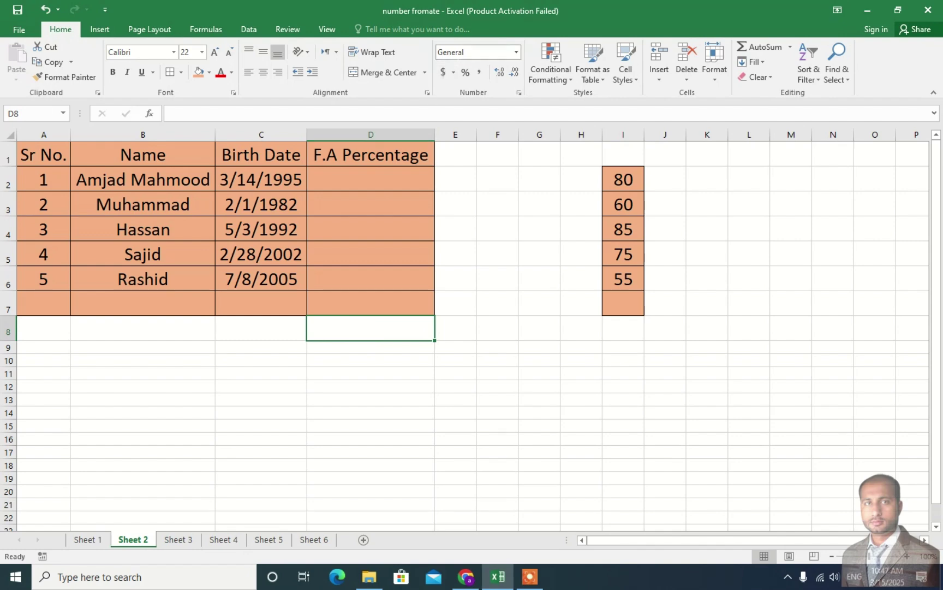
pyautogui.moveTo(385, 172); pyautogui.dragTo(349, 314)
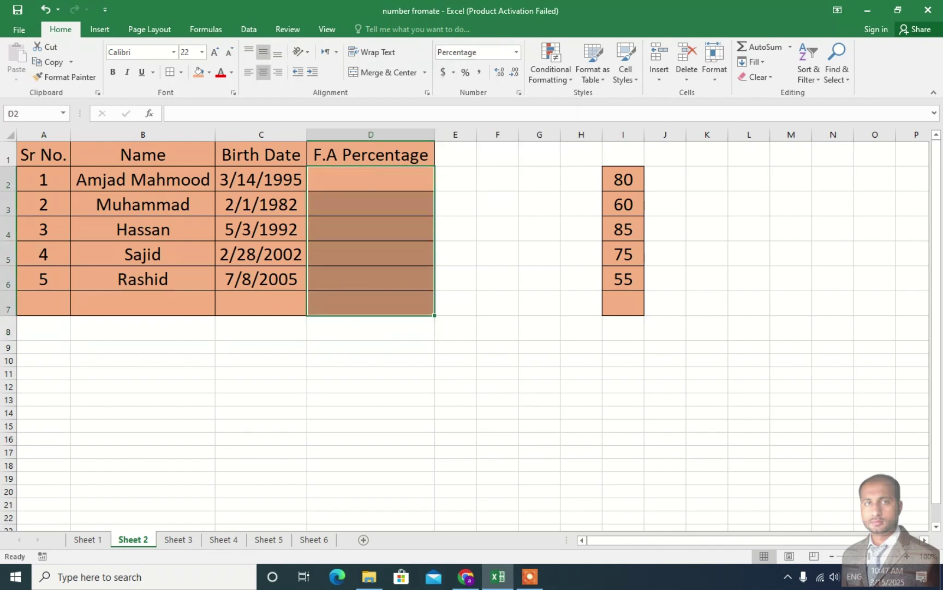
pyautogui.click(376, 333)
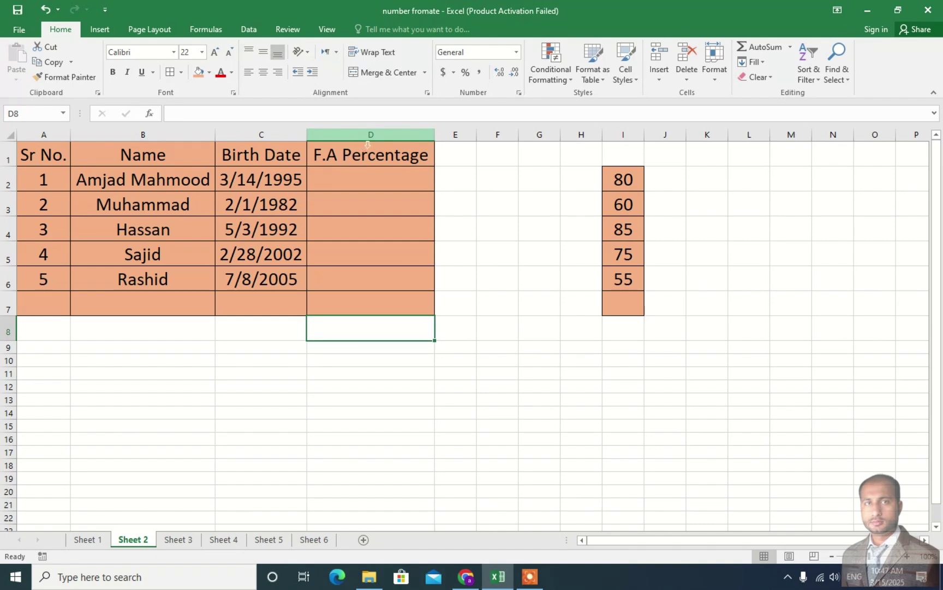
# Apply the Percent Style to the entire column D and check the format of cells below the table, including D17
pyautogui.click(395, 141)
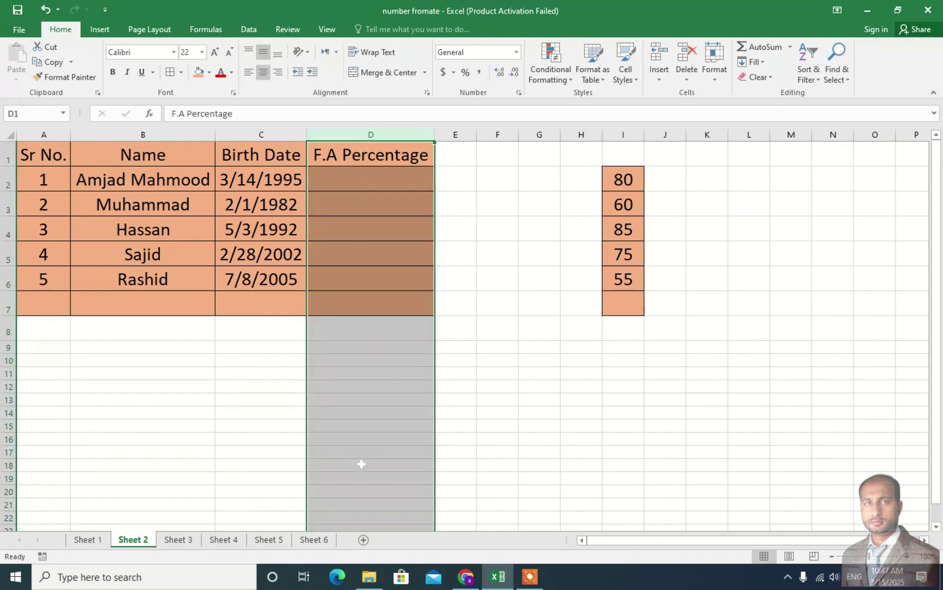
pyautogui.click(464, 73)
pyautogui.click(502, 298)
pyautogui.click(375, 361)
pyautogui.click(372, 452)
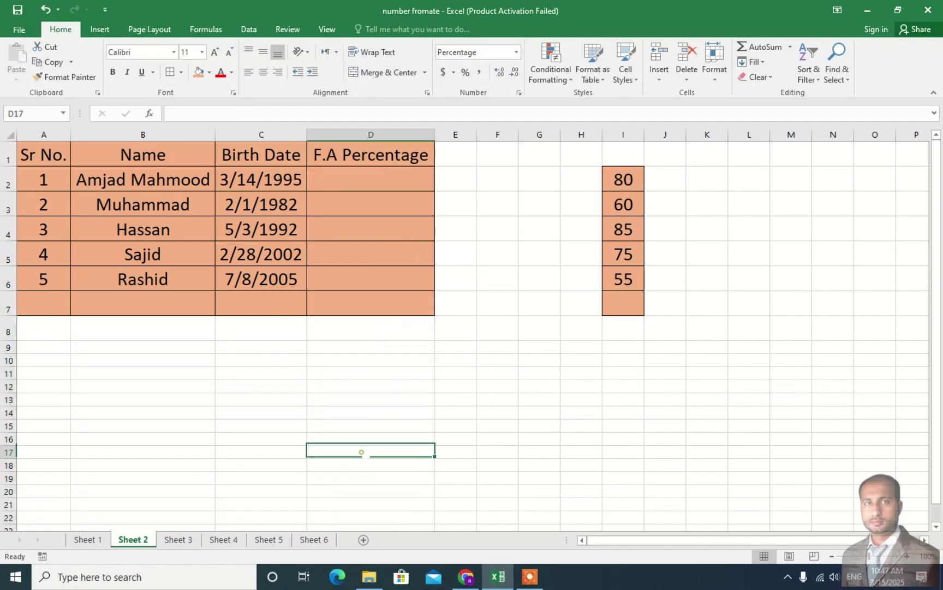
# Check the number format of the empty column D cells below the Sheet 2 table, from D8 downwards
pyautogui.click(372, 491)
pyautogui.click(371, 518)
pyautogui.click(370, 476)
pyautogui.click(374, 412)
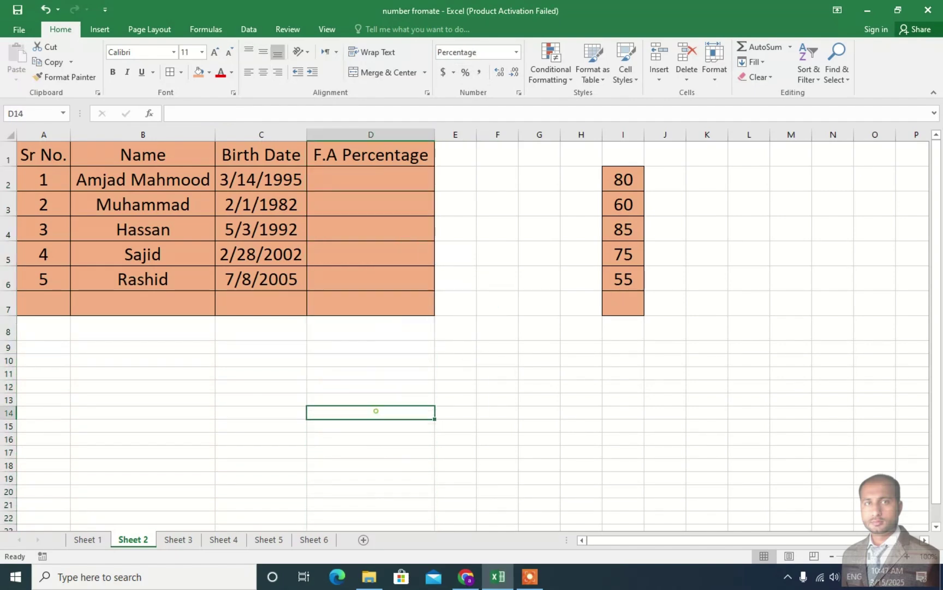
pyautogui.click(374, 387)
pyautogui.click(375, 347)
pyautogui.click(377, 332)
pyautogui.click(377, 400)
pyautogui.click(377, 412)
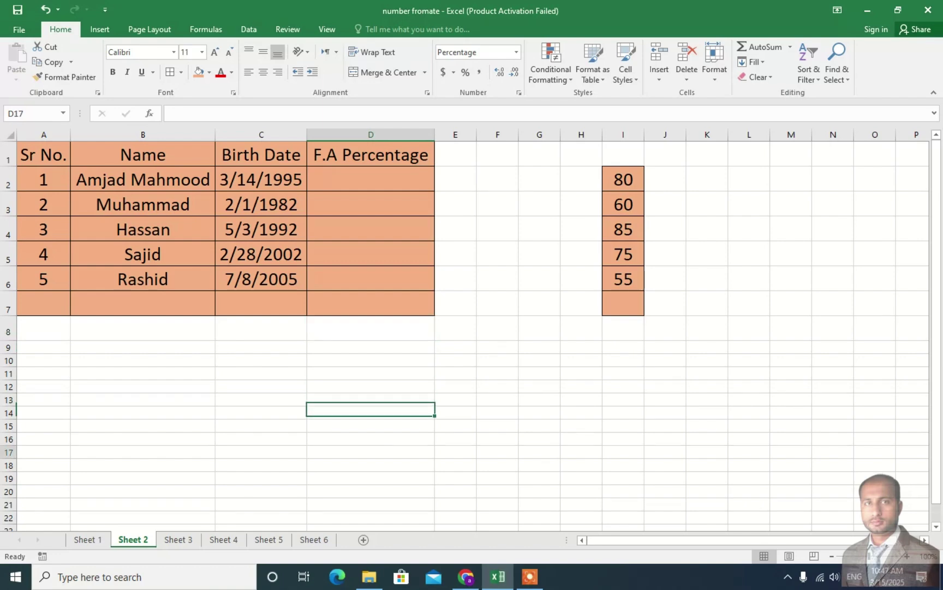
pyautogui.click(374, 452)
pyautogui.click(375, 491)
pyautogui.click(376, 399)
pyautogui.click(380, 360)
pyautogui.click(377, 331)
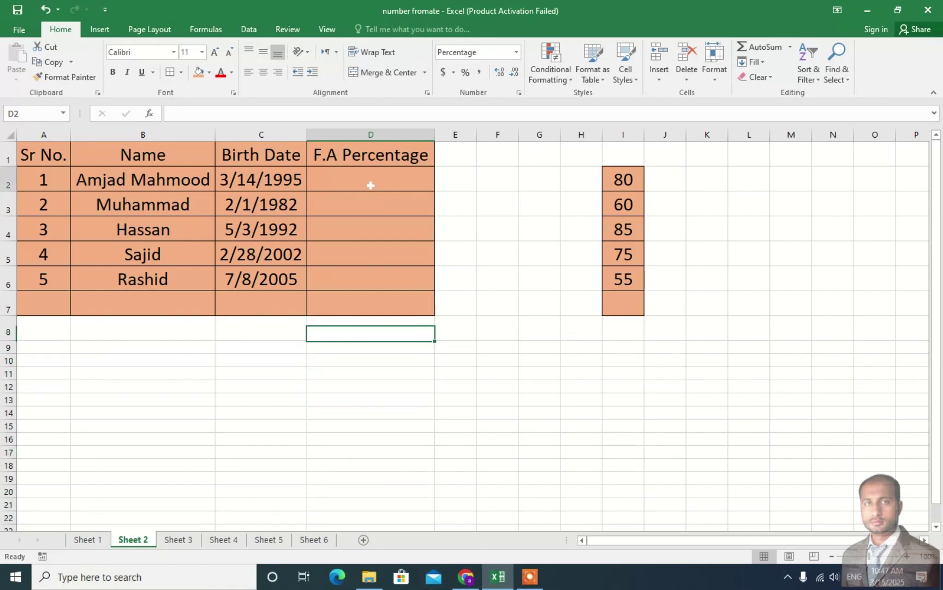
# Enter the F.A Percentage values 80, 60, 85, 75 and 55 in cells D2 through D6
pyautogui.click(370, 185)
pyautogui.write('80')
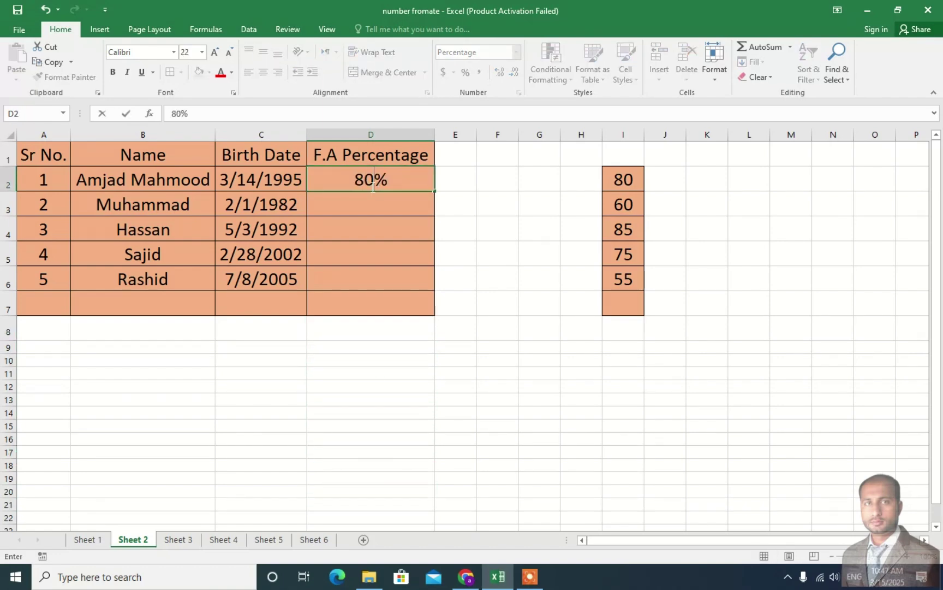
pyautogui.press('Return')
pyautogui.write('60')
pyautogui.press('Return')
pyautogui.write('85')
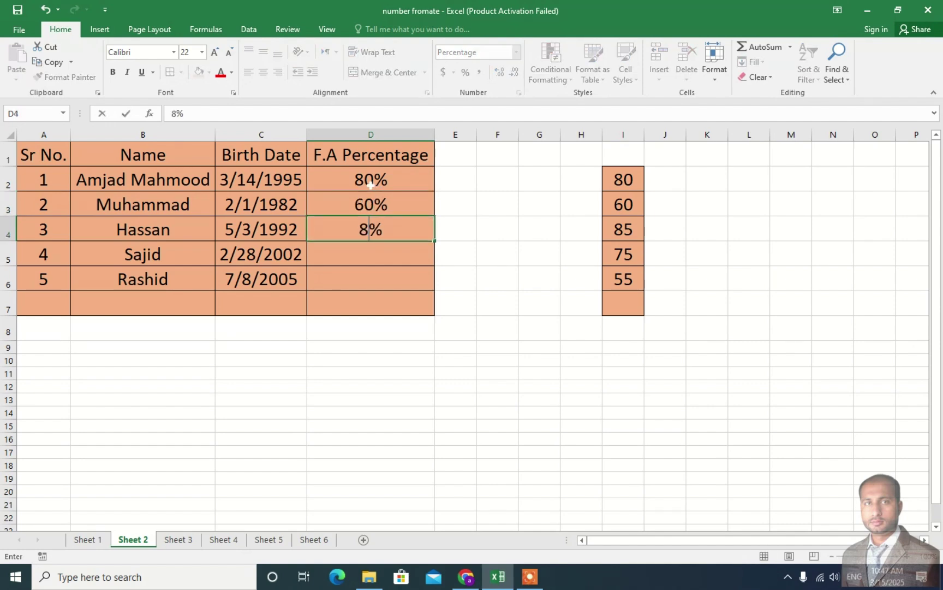
pyautogui.press('Return')
pyautogui.write('75')
pyautogui.press('Return')
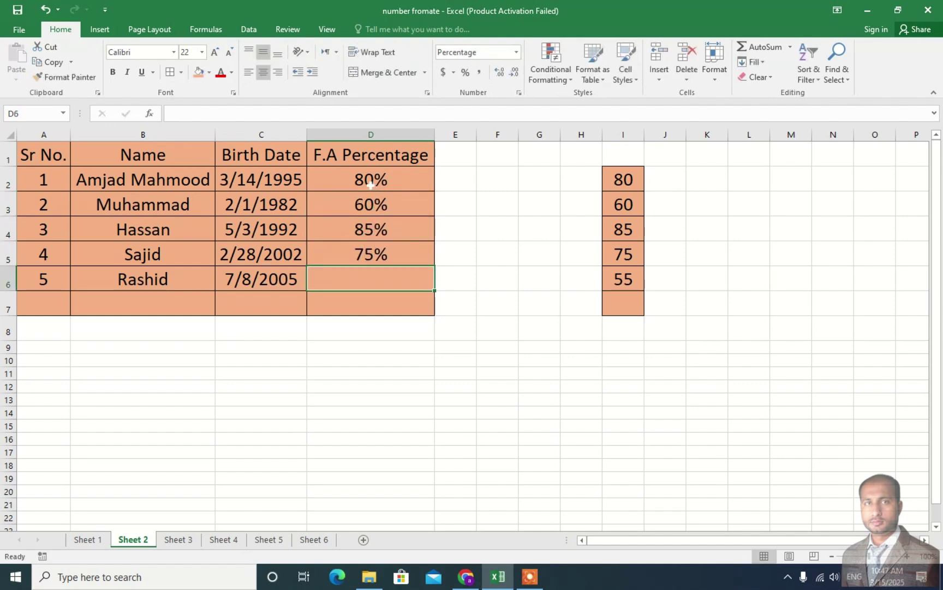
pyautogui.write('55')
pyautogui.press('Return')
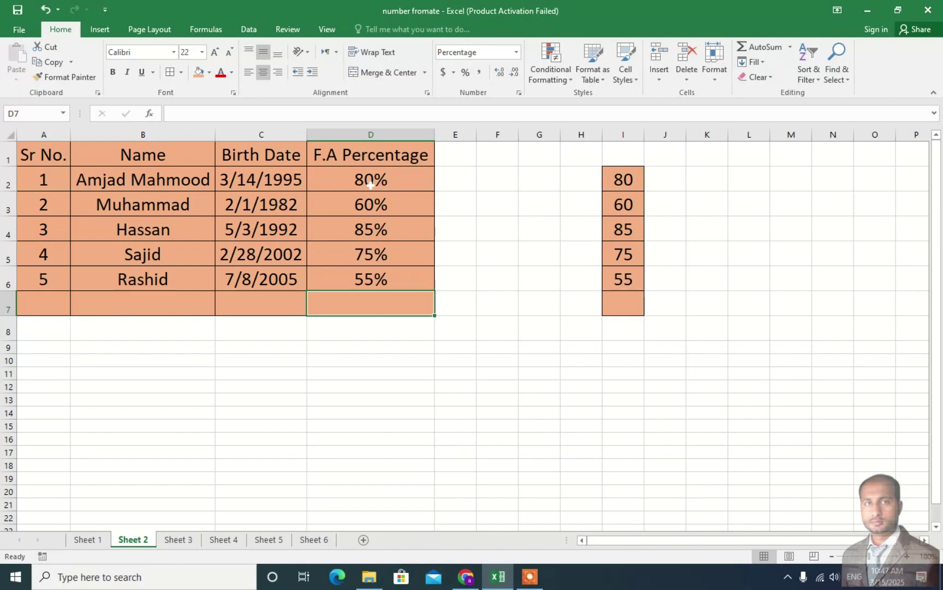
pyautogui.press('Up')
pyautogui.click(371, 204)
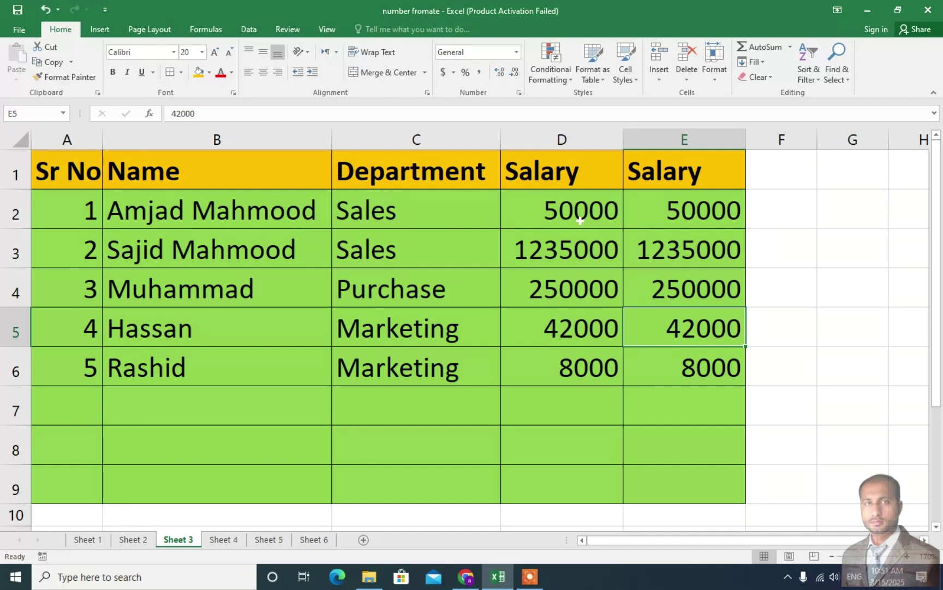
# Apply the Comma Style to the first Salary column's cells D2:D6 on Sheet 3
pyautogui.moveTo(545, 219); pyautogui.dragTo(573, 373)
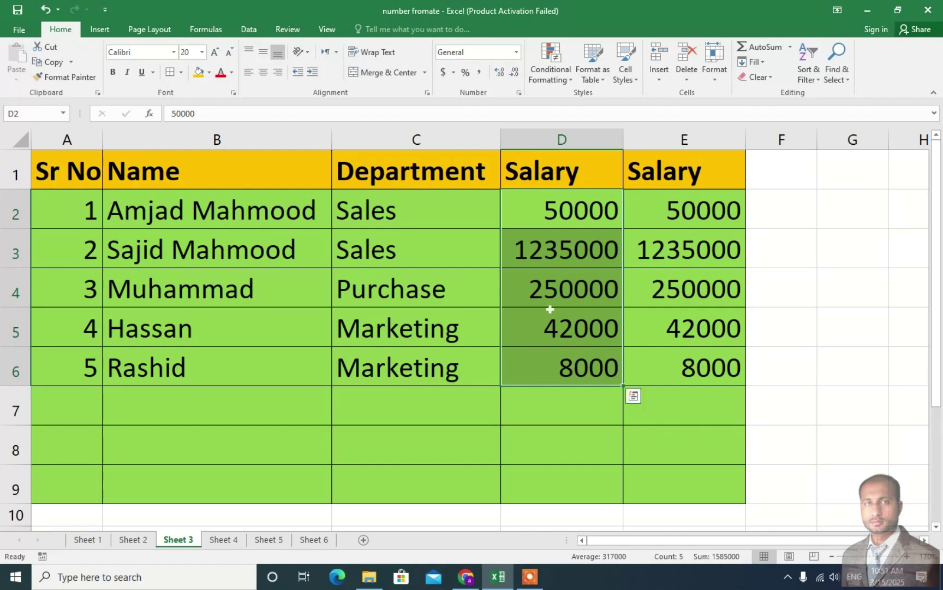
pyautogui.click(480, 73)
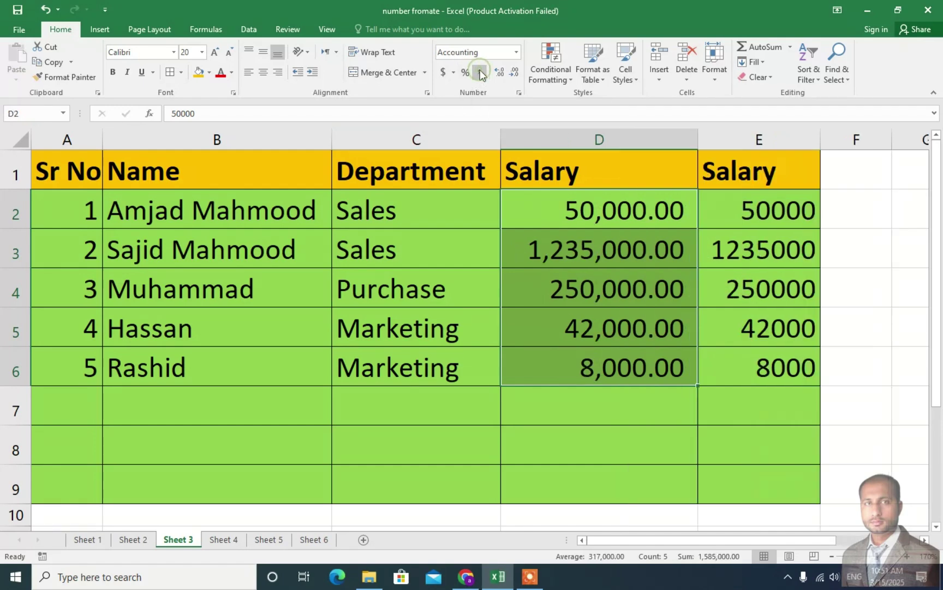
pyautogui.click(601, 221)
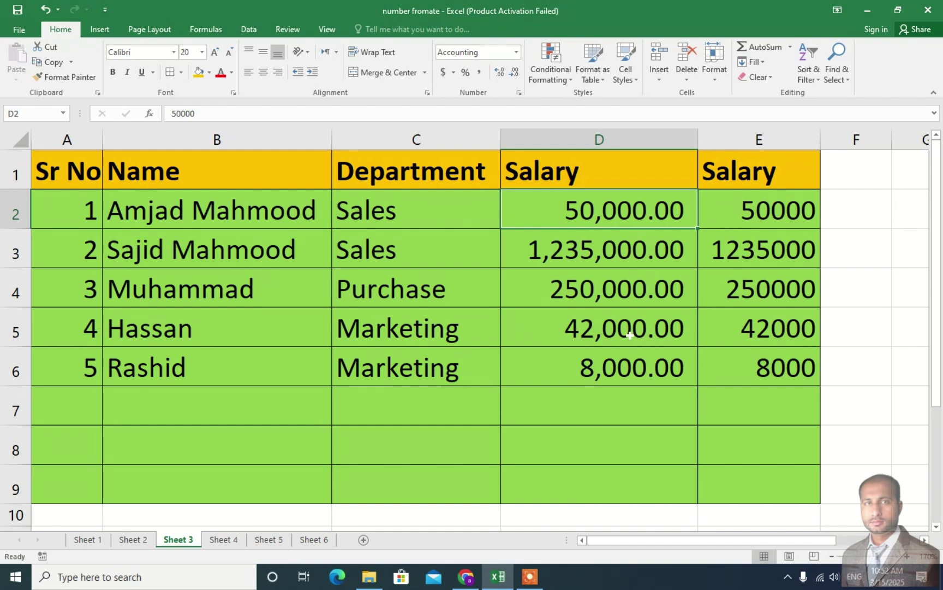
pyautogui.click(608, 293)
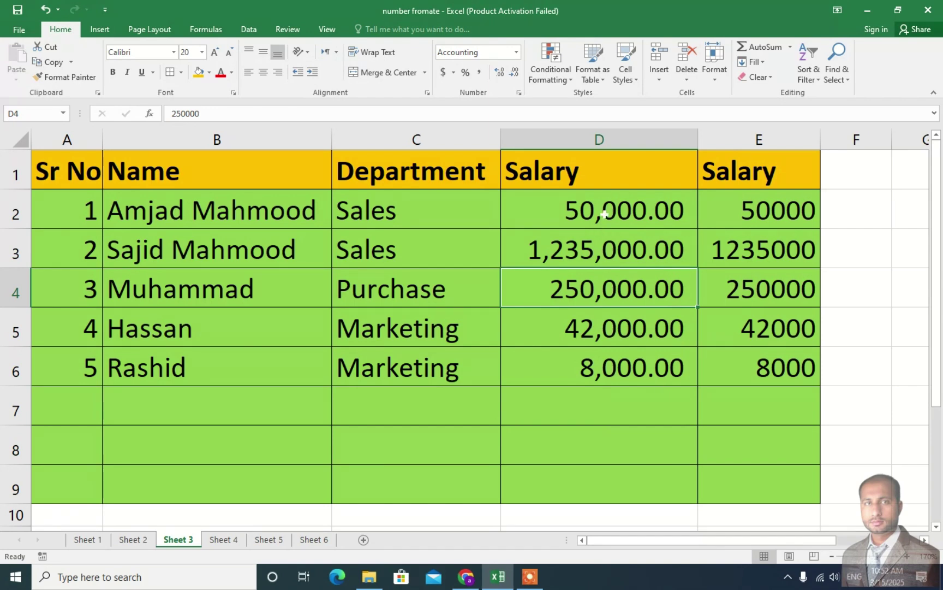
# Remove both decimal places from the comma-formatted salaries in D2:D6
pyautogui.moveTo(607, 210); pyautogui.dragTo(600, 362)
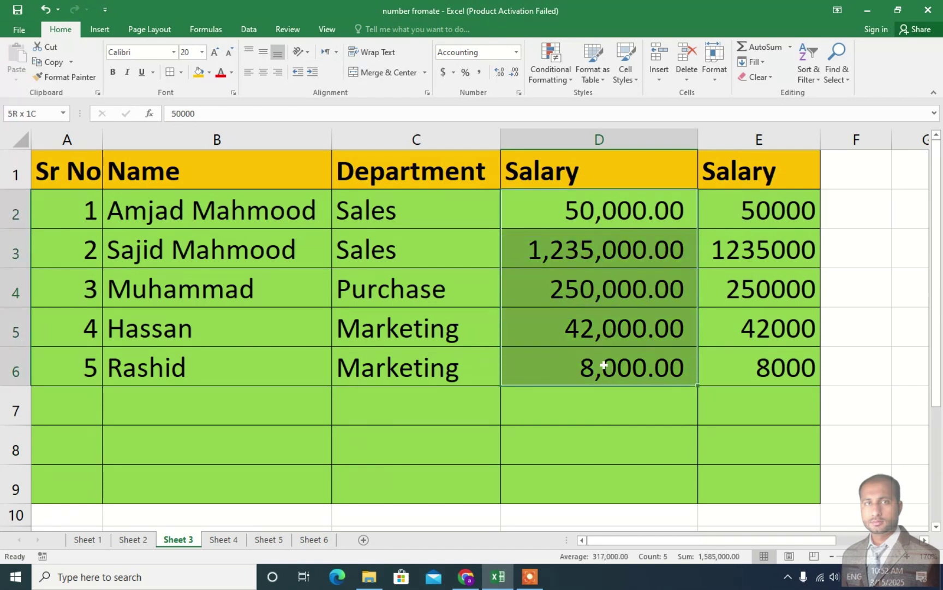
pyautogui.click(515, 73)
pyautogui.click(515, 73)
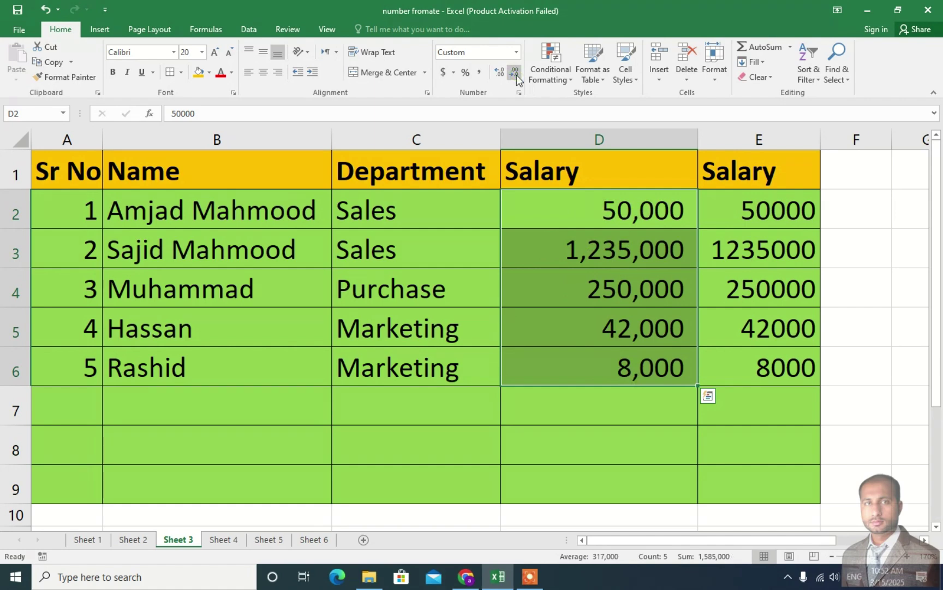
pyautogui.click(582, 225)
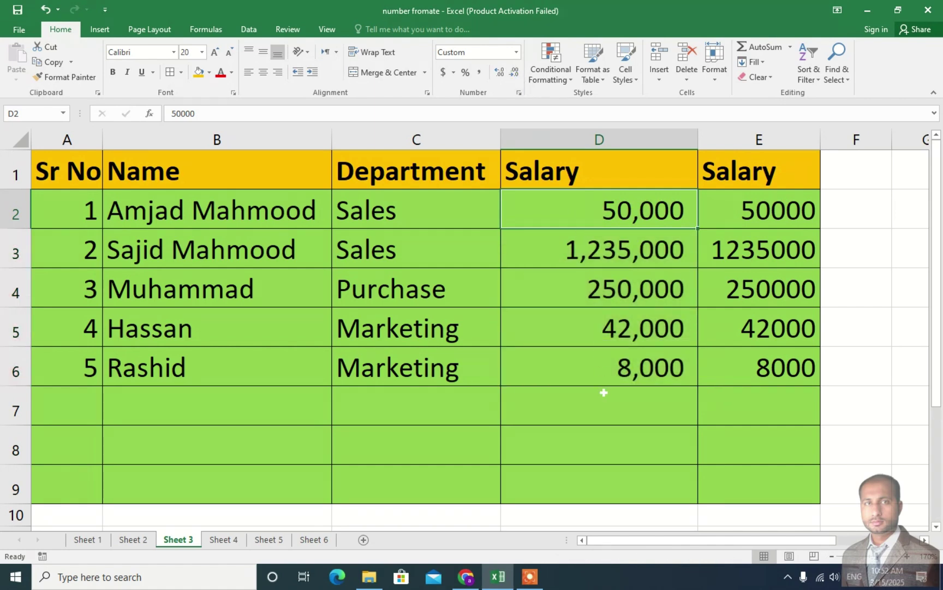
# Format the second Salary column's cells E2:E6 with the Comma Style and no decimal places
pyautogui.moveTo(701, 541); pyautogui.dragTo(769, 541)
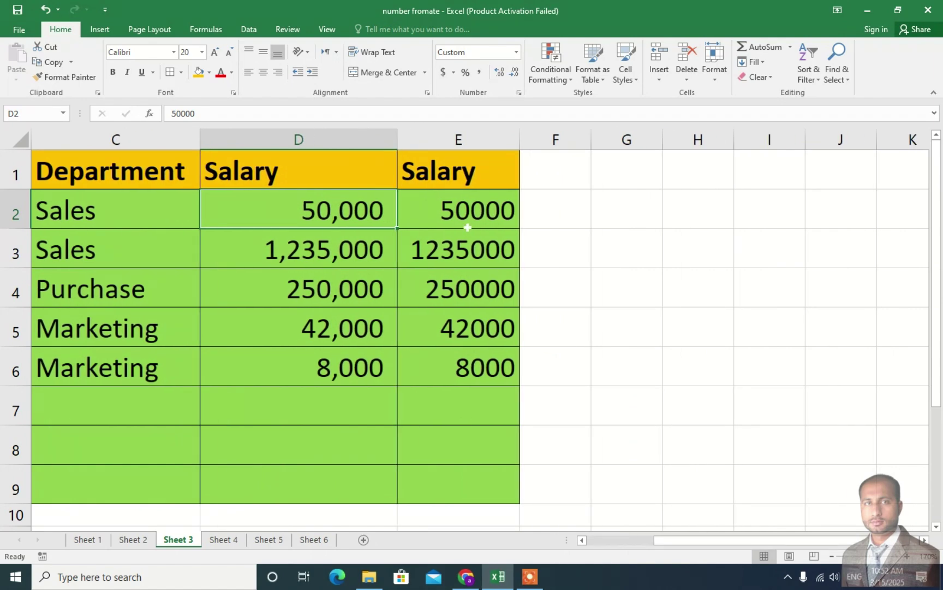
pyautogui.moveTo(674, 540); pyautogui.dragTo(606, 541)
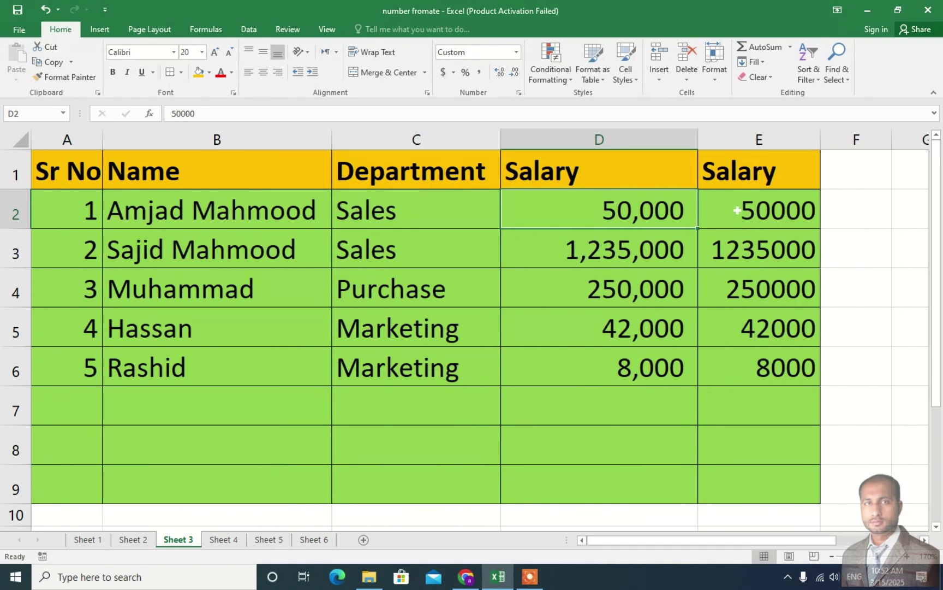
pyautogui.moveTo(737, 210); pyautogui.dragTo(746, 369)
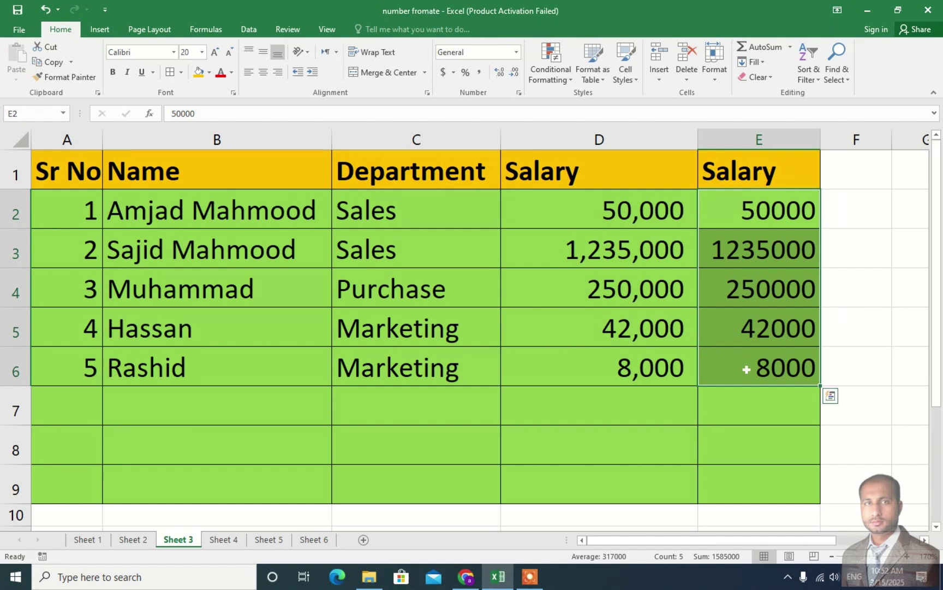
pyautogui.click(479, 73)
pyautogui.click(515, 73)
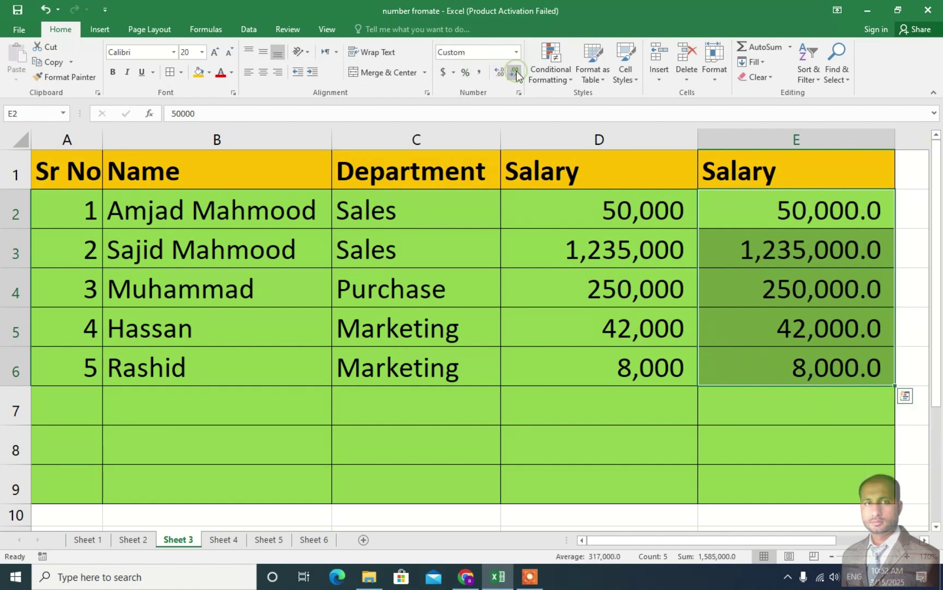
pyautogui.click(515, 72)
pyautogui.click(852, 286)
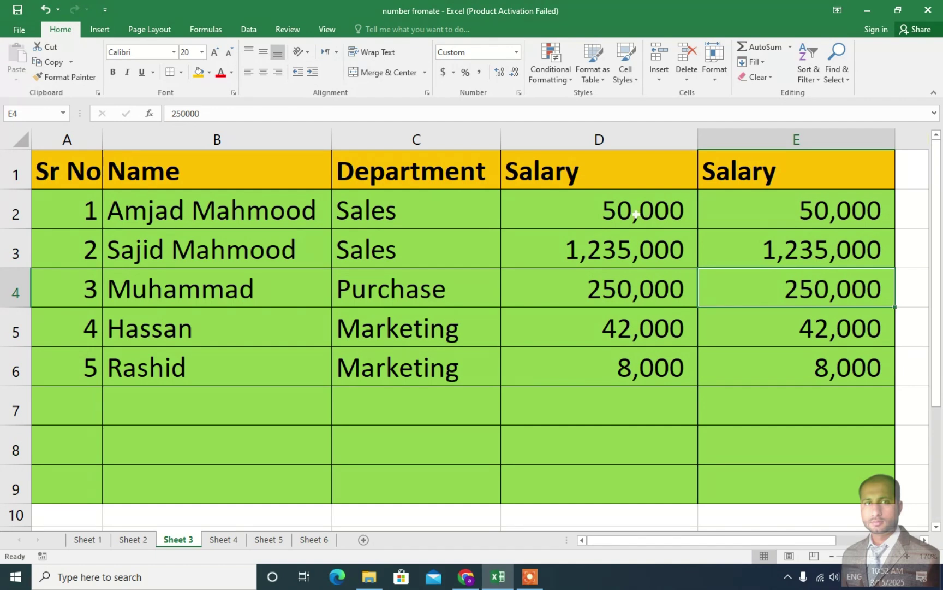
# Try reapplying the Comma Style to the salaries in D2:D6 and undo it
pyautogui.moveTo(630, 210); pyautogui.dragTo(627, 369)
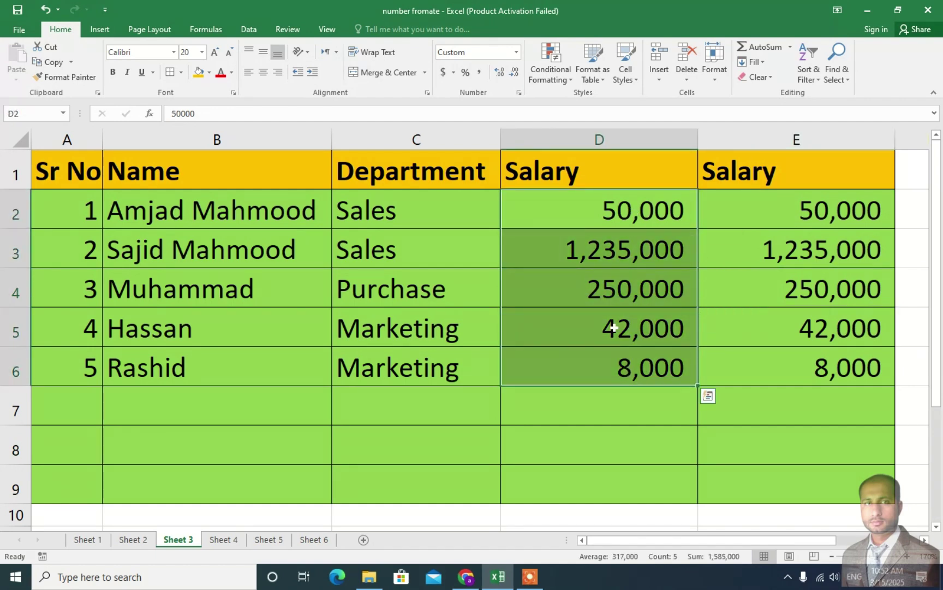
pyautogui.click(479, 75)
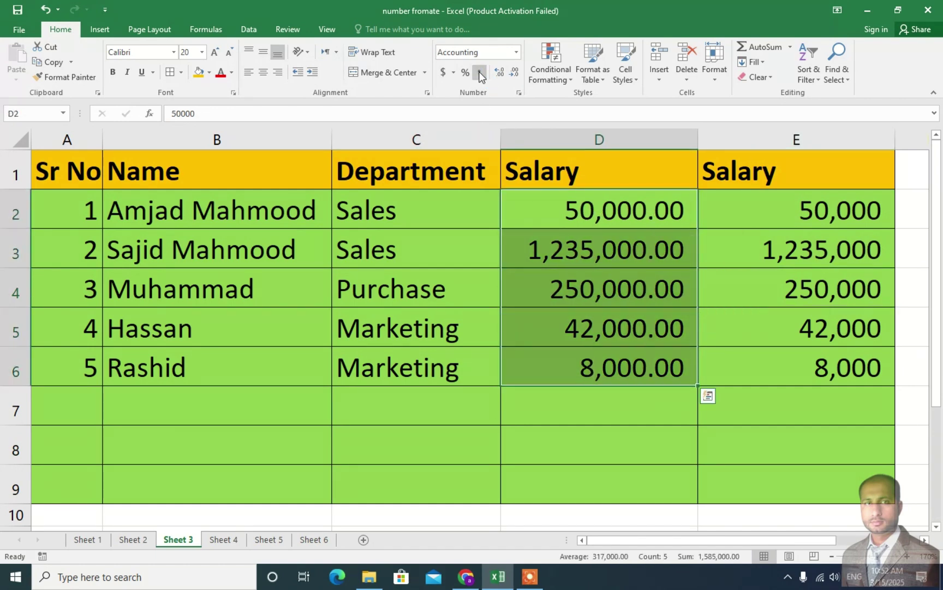
pyautogui.hotkey('ctrl', 'z')
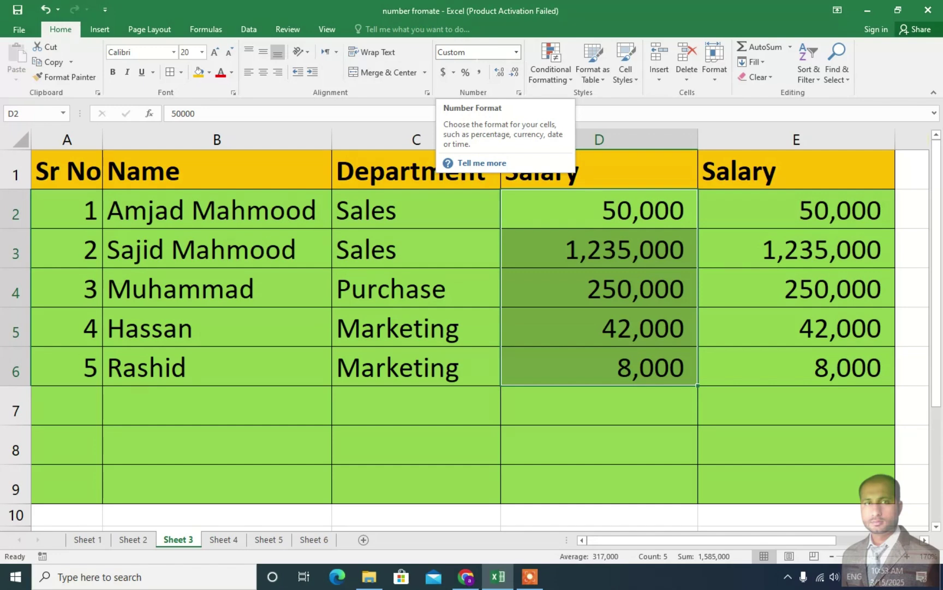
# Reset the salaries in D2:D6 to the General format and check the number format of the empty column F
pyautogui.click(516, 51)
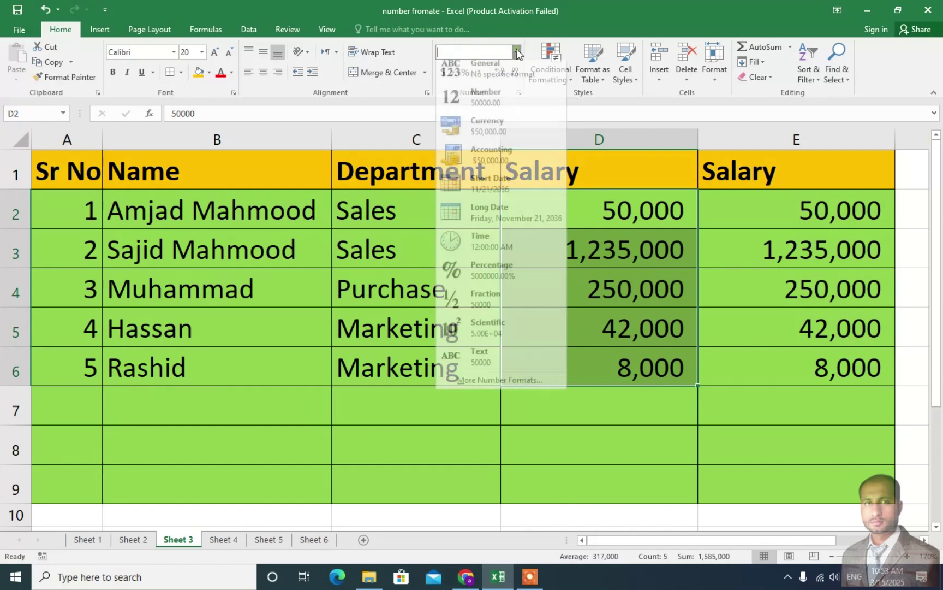
pyautogui.click(487, 73)
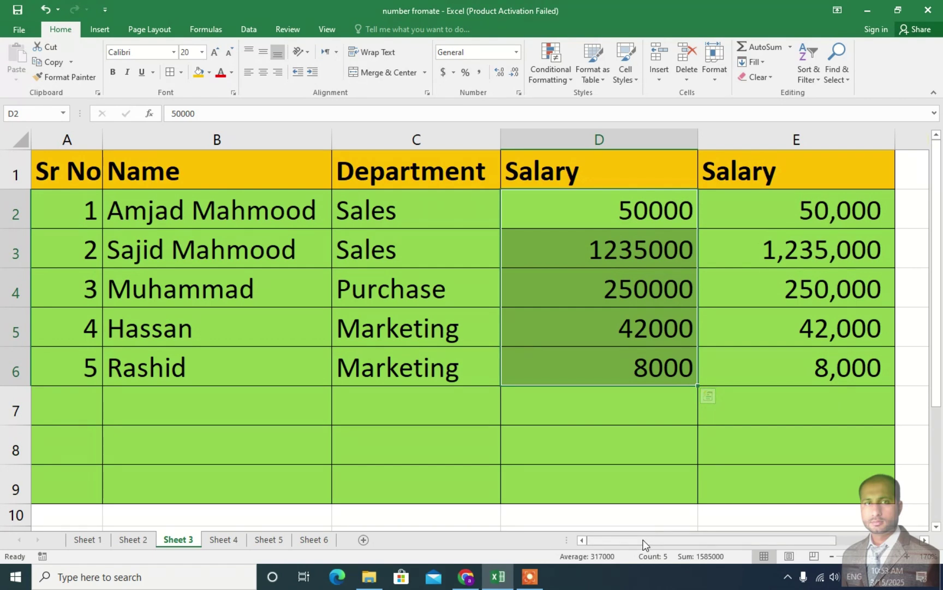
pyautogui.moveTo(644, 544); pyautogui.dragTo(752, 540)
pyautogui.click(630, 140)
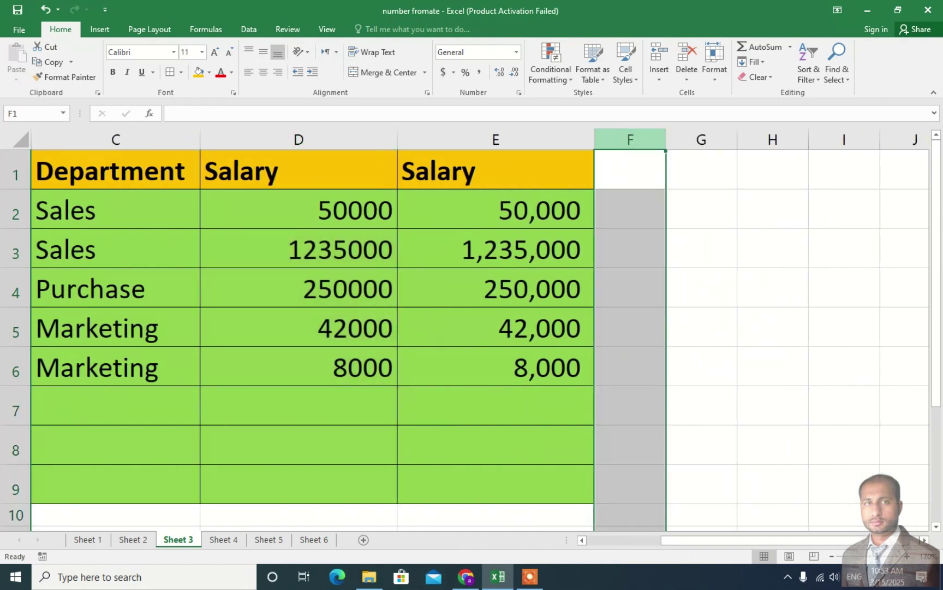
# Check on Sheet 2 which number formats the F.A Percentage, Birth Date, Name and Sr No. cells of row 2 use
pyautogui.click(133, 540)
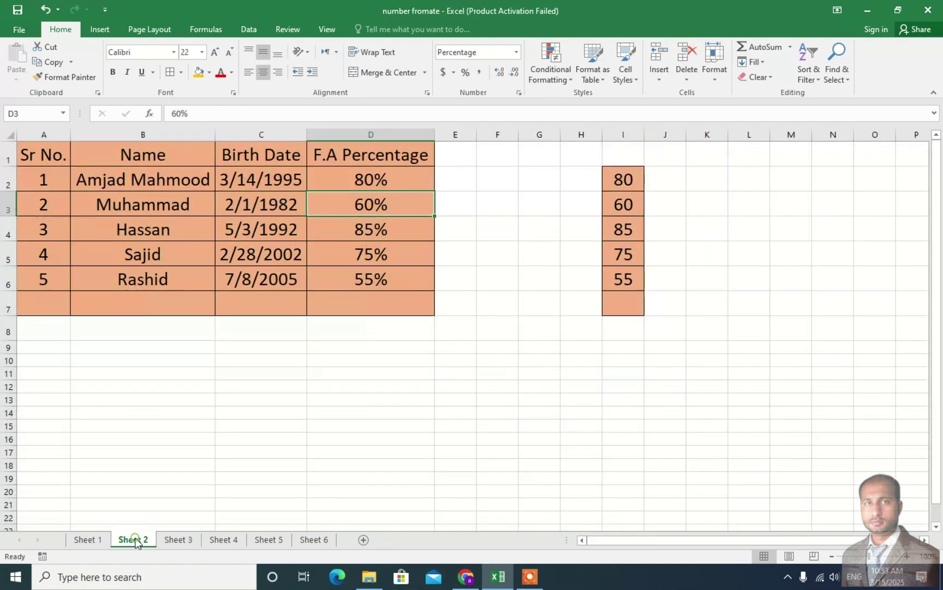
pyautogui.click(352, 186)
pyautogui.click(352, 185)
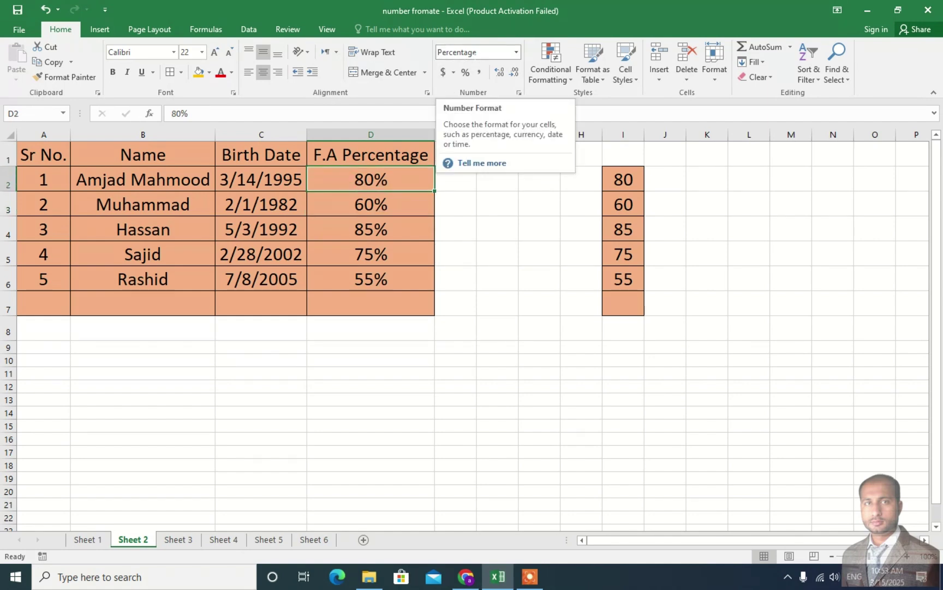
pyautogui.click(254, 181)
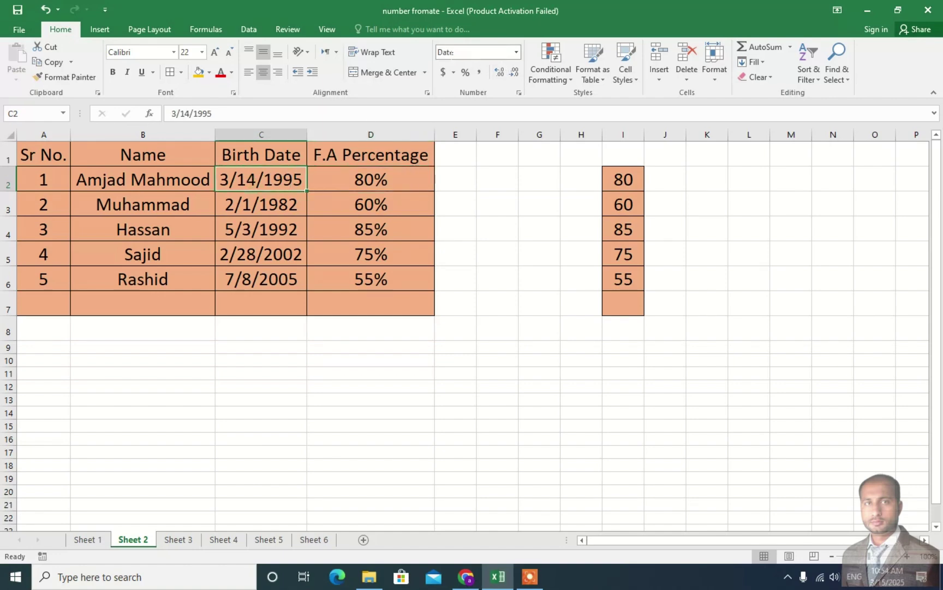
pyautogui.click(138, 183)
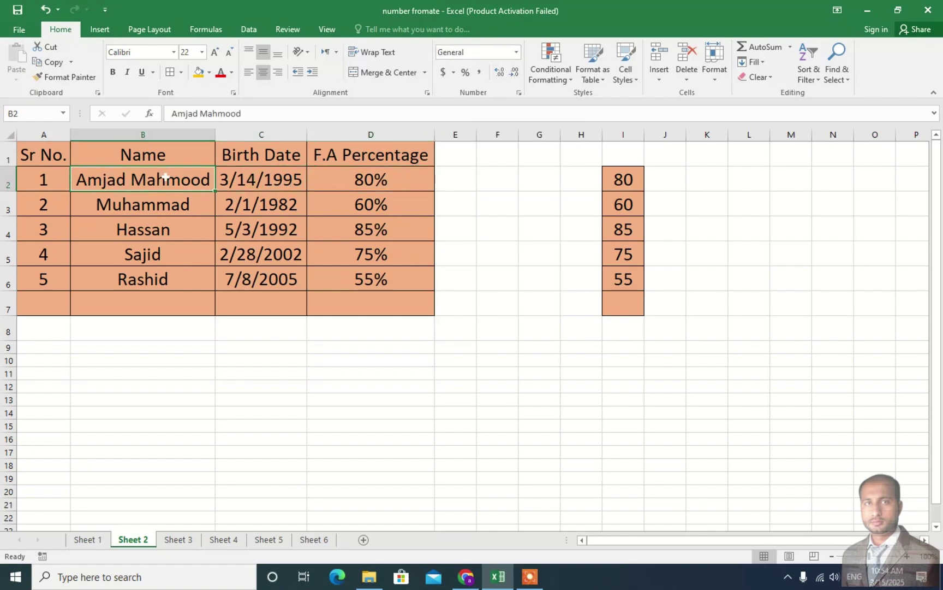
pyautogui.click(63, 182)
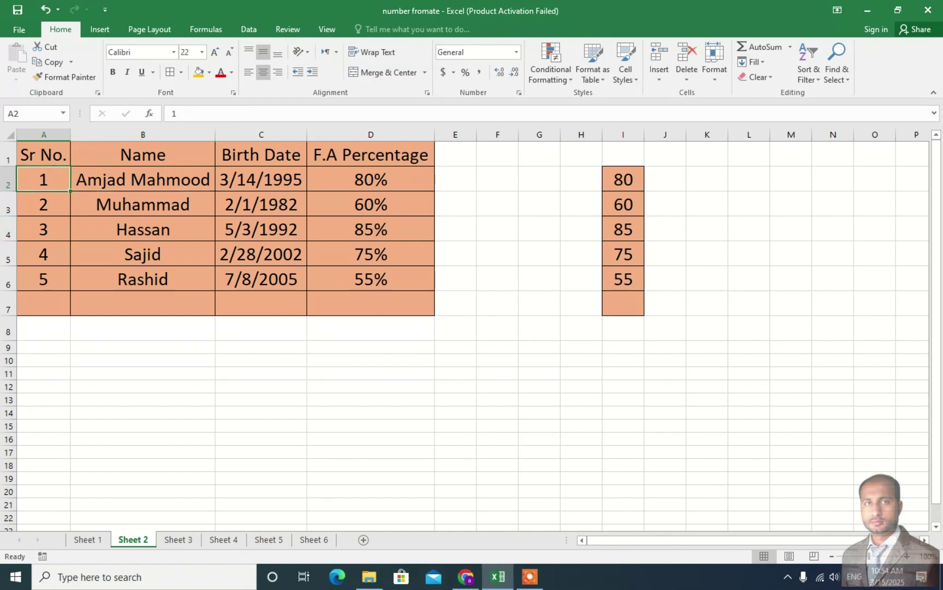
pyautogui.click(517, 53)
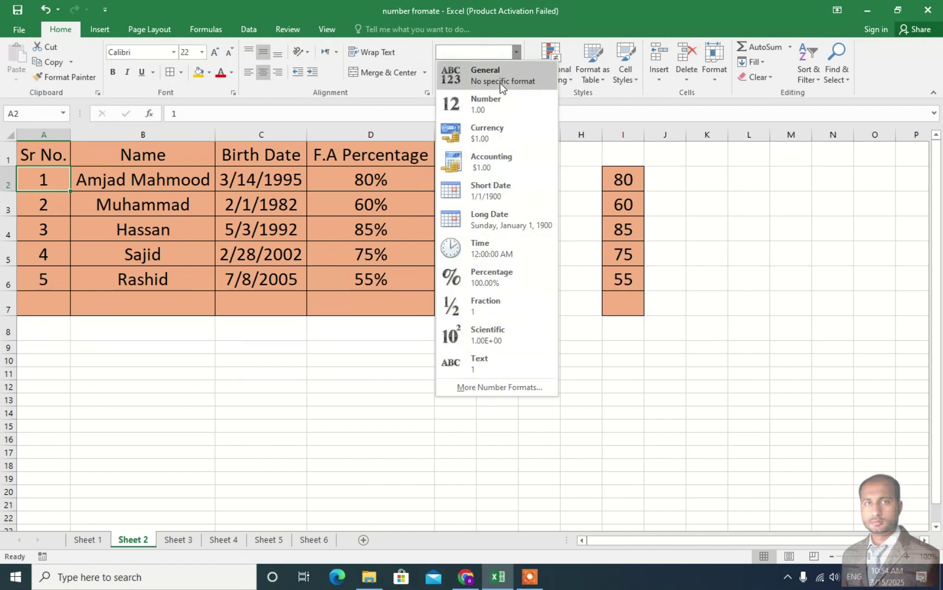
pyautogui.click(573, 161)
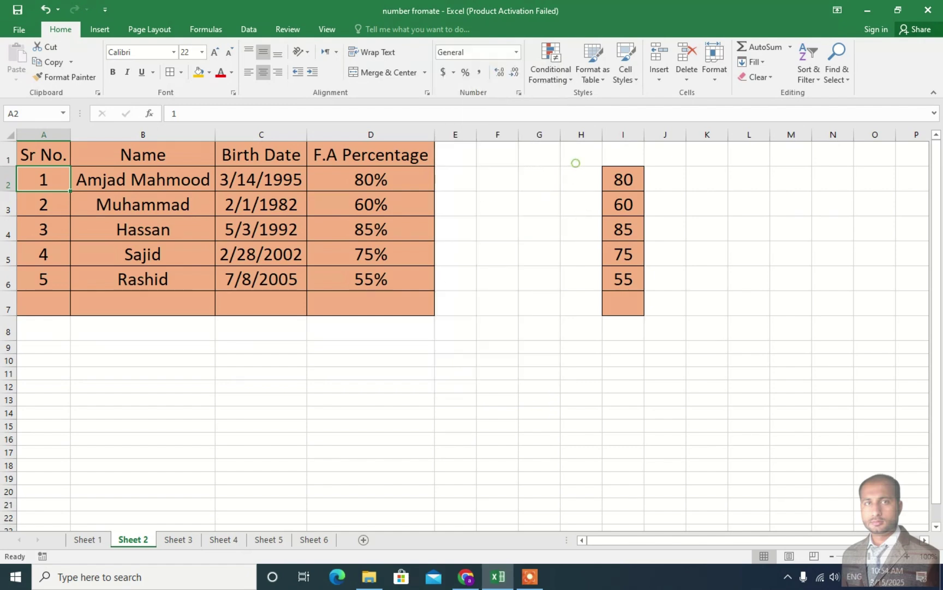
# Review the available number formats for the empty column F on Sheet 2, and for empty cells F2:F10 and column H on Sheet 1
pyautogui.click(496, 135)
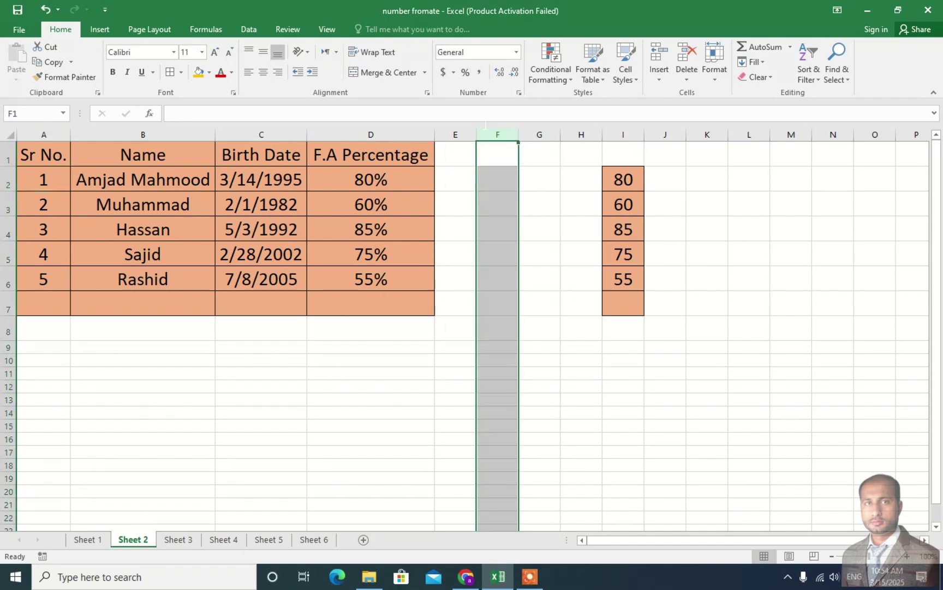
pyautogui.click(516, 52)
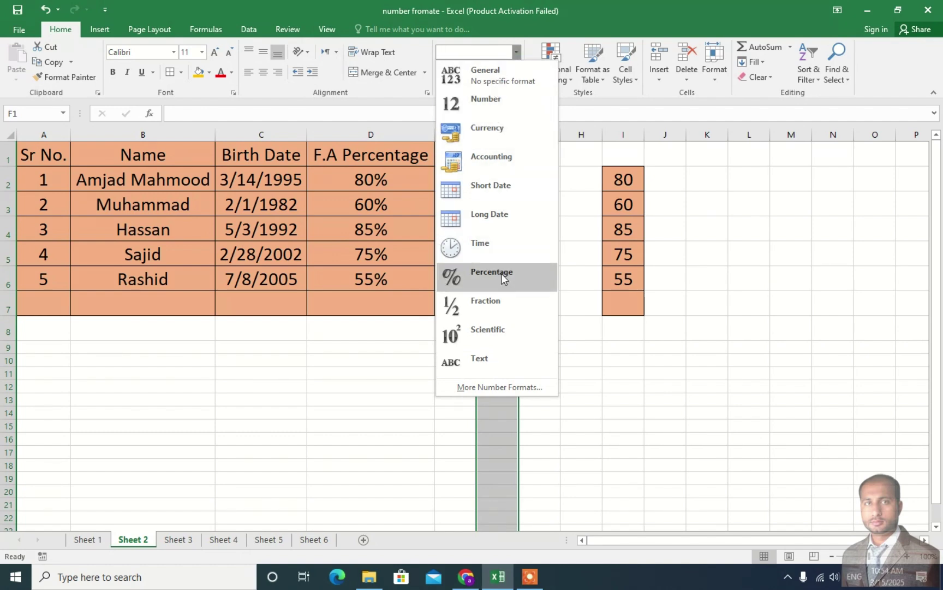
pyautogui.click(584, 228)
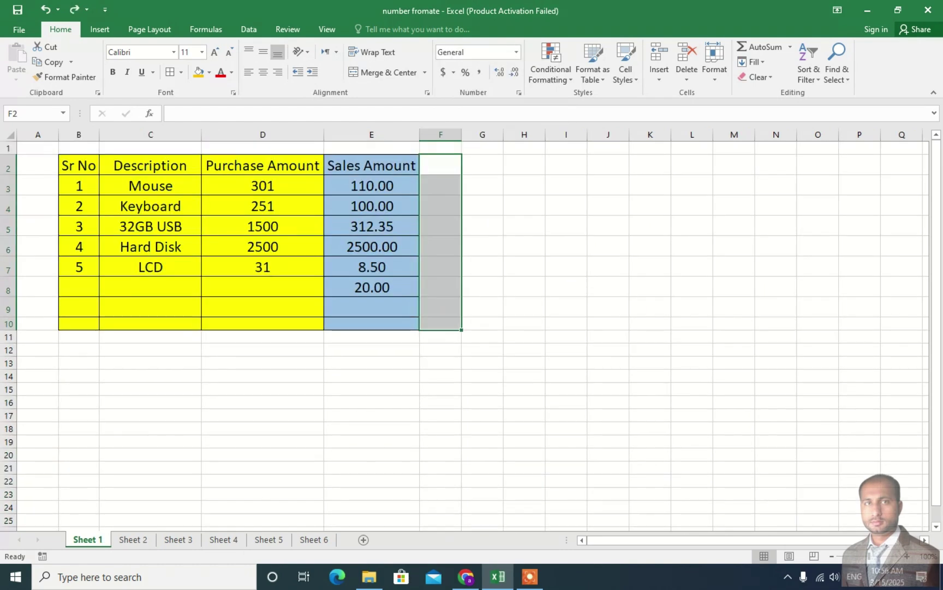
pyautogui.click(516, 52)
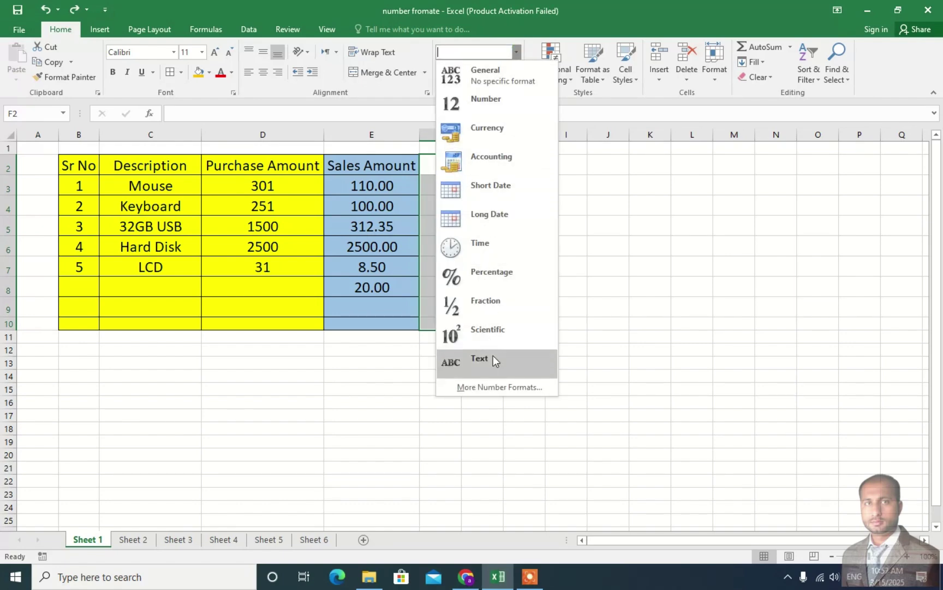
pyautogui.click(609, 208)
pyautogui.click(525, 135)
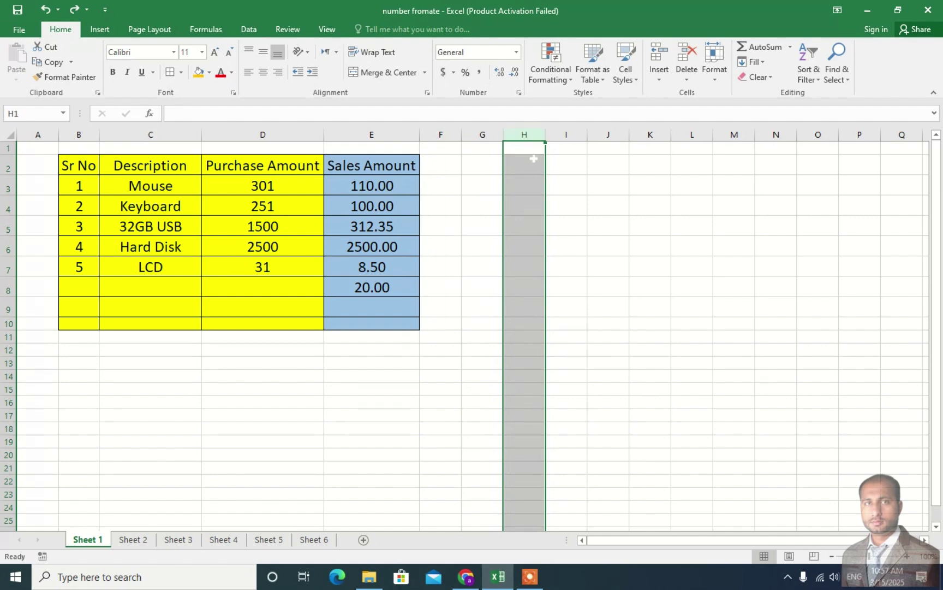
pyautogui.click(516, 52)
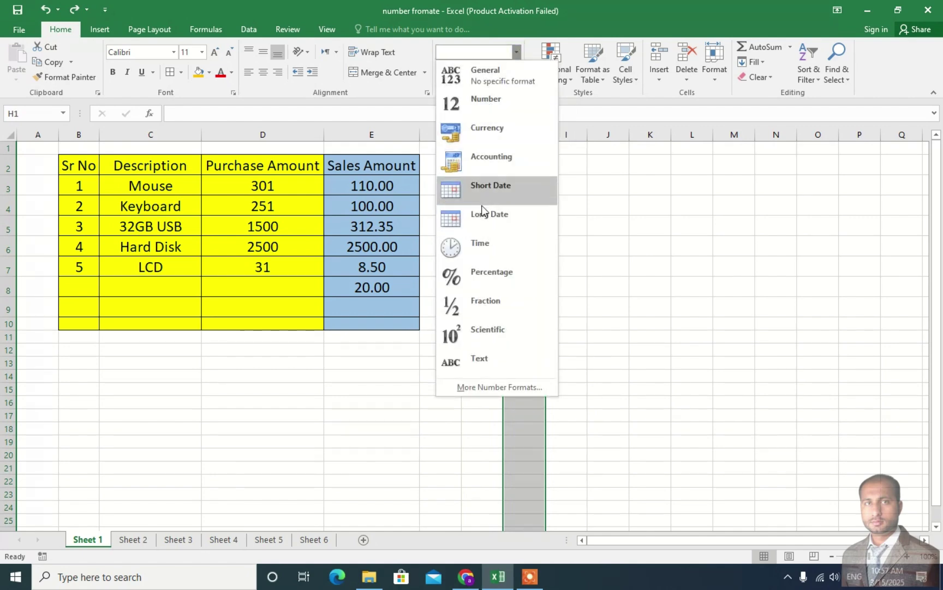
pyautogui.click(670, 265)
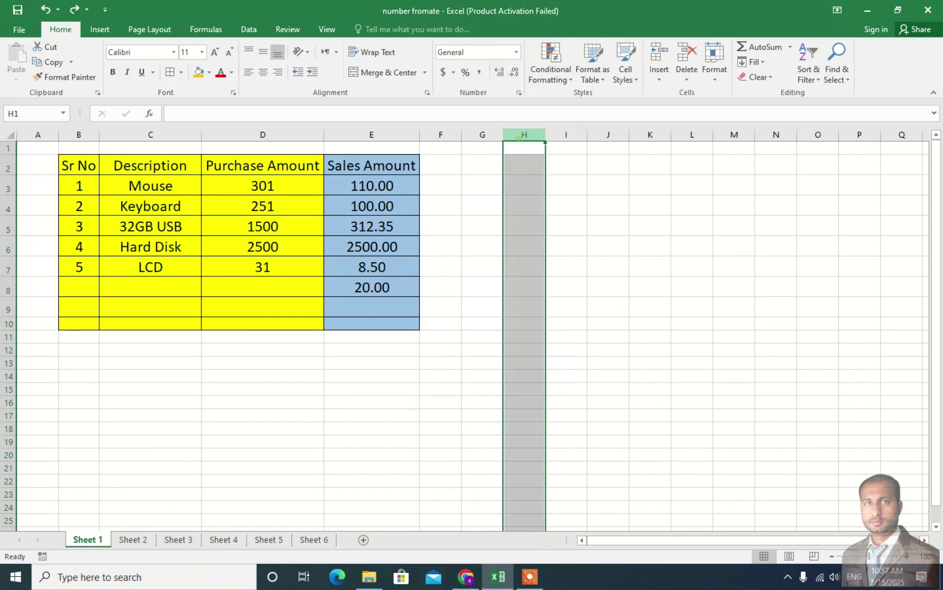
pyautogui.click(516, 52)
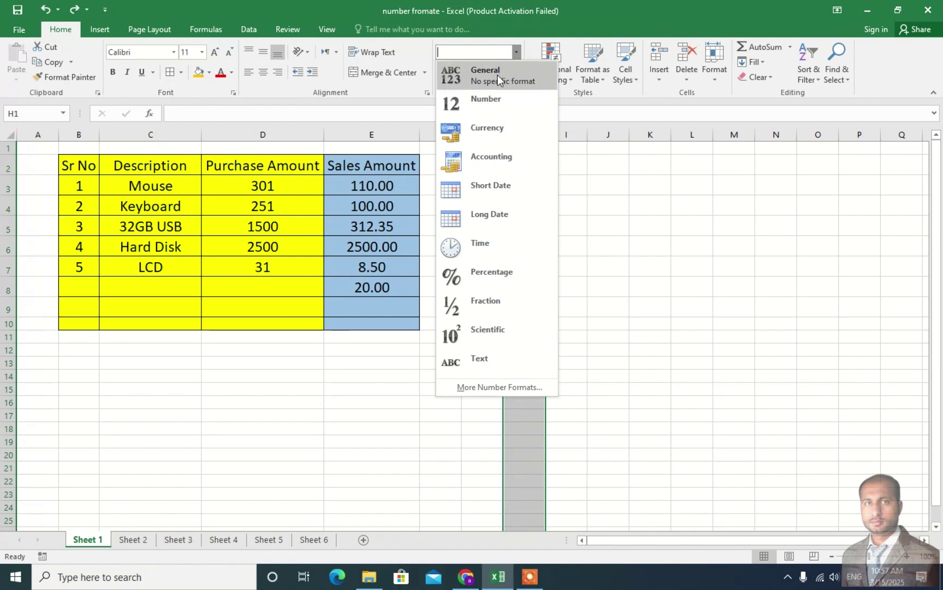
# Review the number format choices, including General, for the empty columns N and O on Sheet 1
pyautogui.click(776, 135)
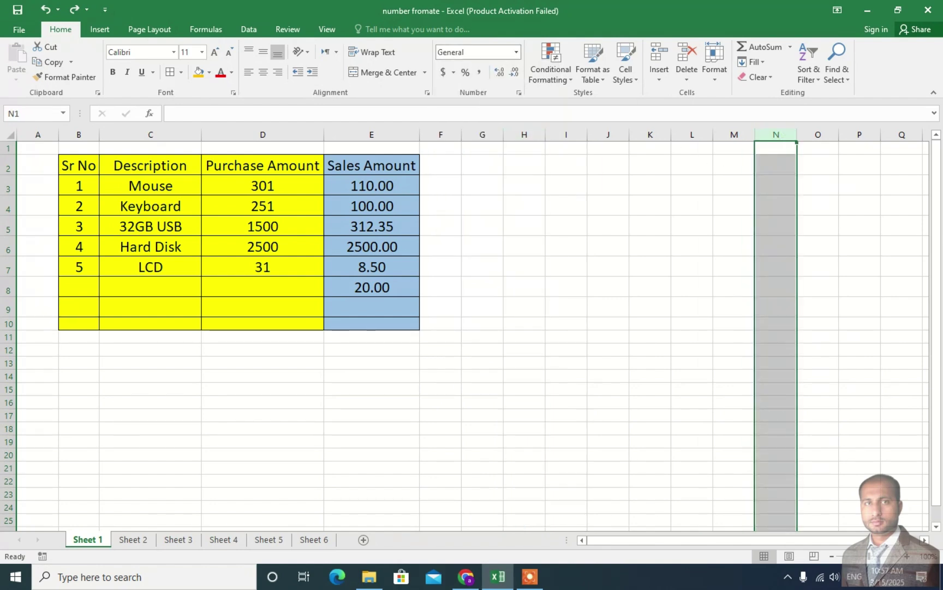
pyautogui.click(516, 53)
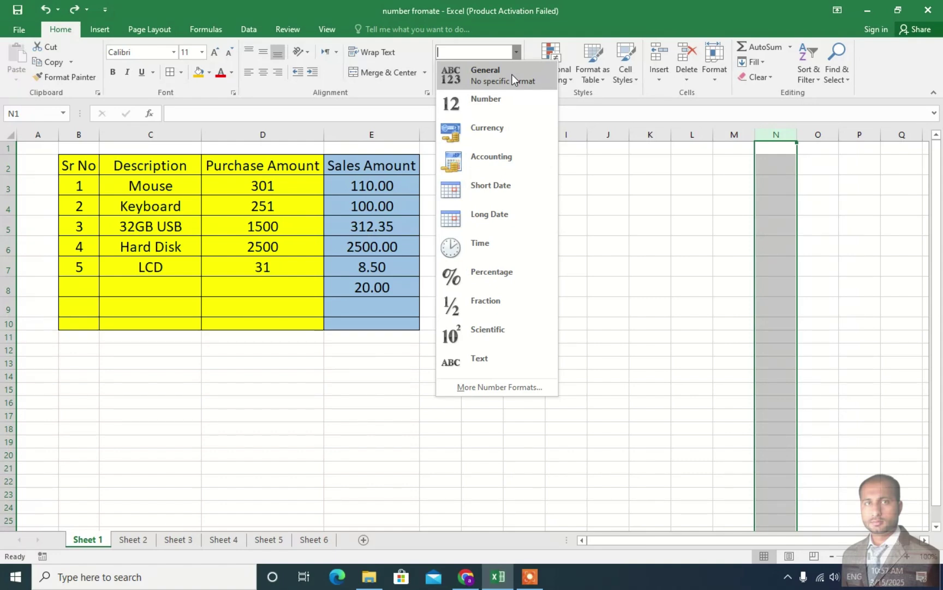
pyautogui.click(635, 228)
pyautogui.click(595, 334)
pyautogui.click(411, 411)
pyautogui.click(690, 252)
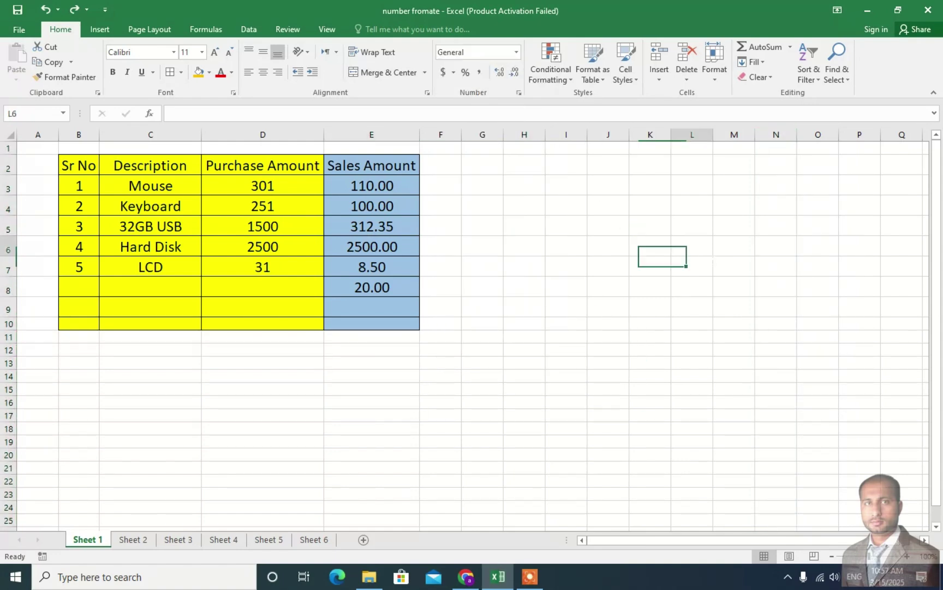
pyautogui.click(775, 245)
pyautogui.click(818, 135)
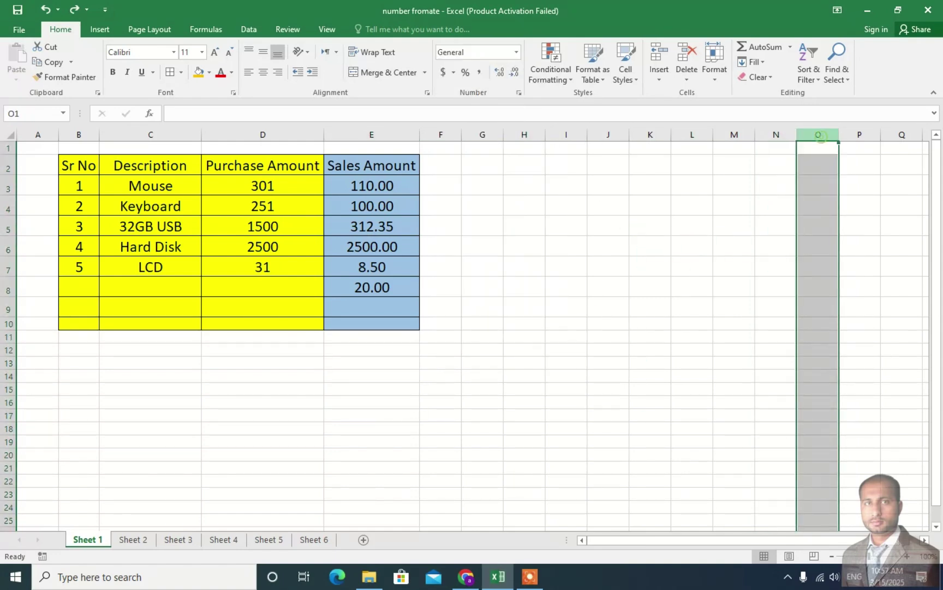
pyautogui.click(516, 52)
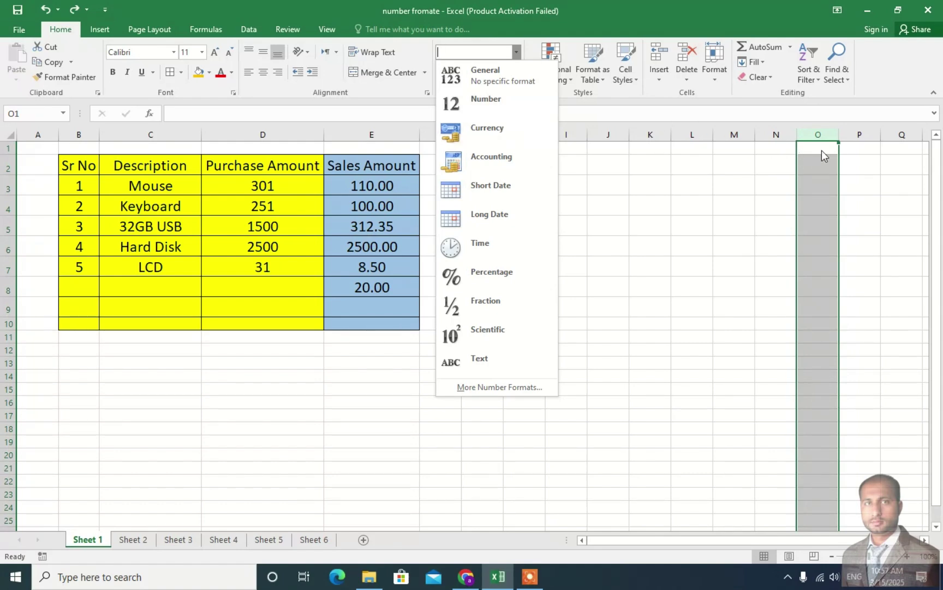
pyautogui.click(613, 261)
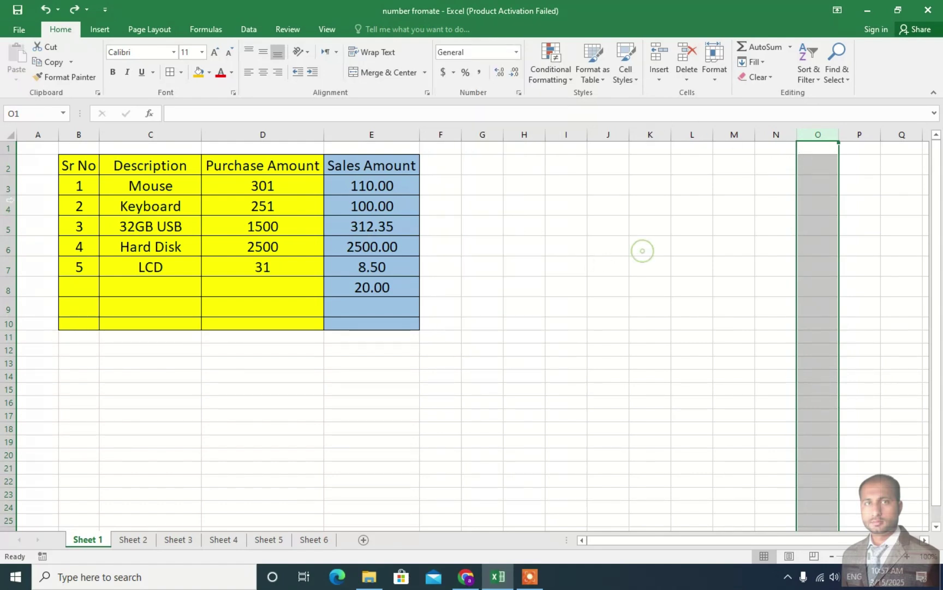
# Apply the Number format to the whole Sr No column B on Sheet 1
pyautogui.click(79, 134)
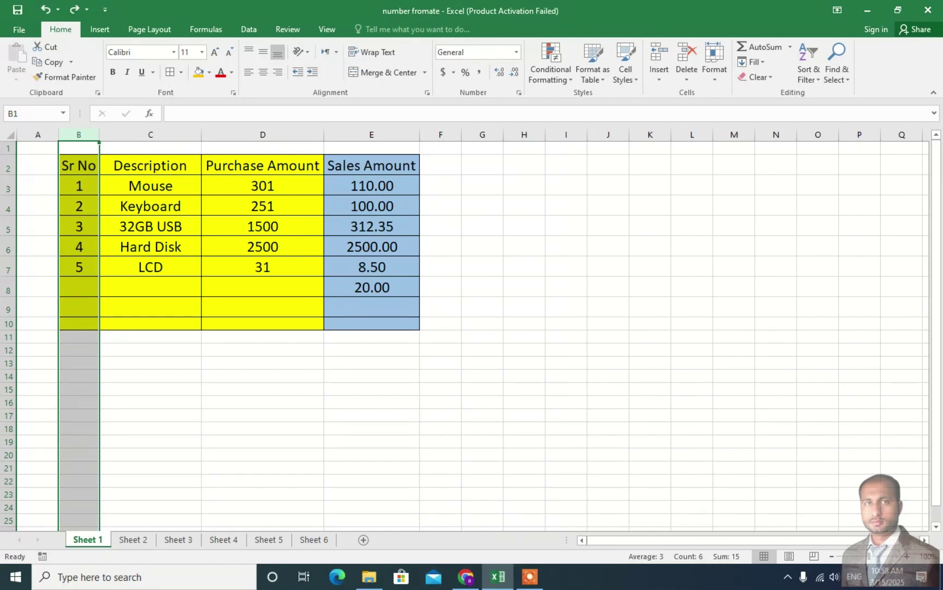
pyautogui.click(516, 51)
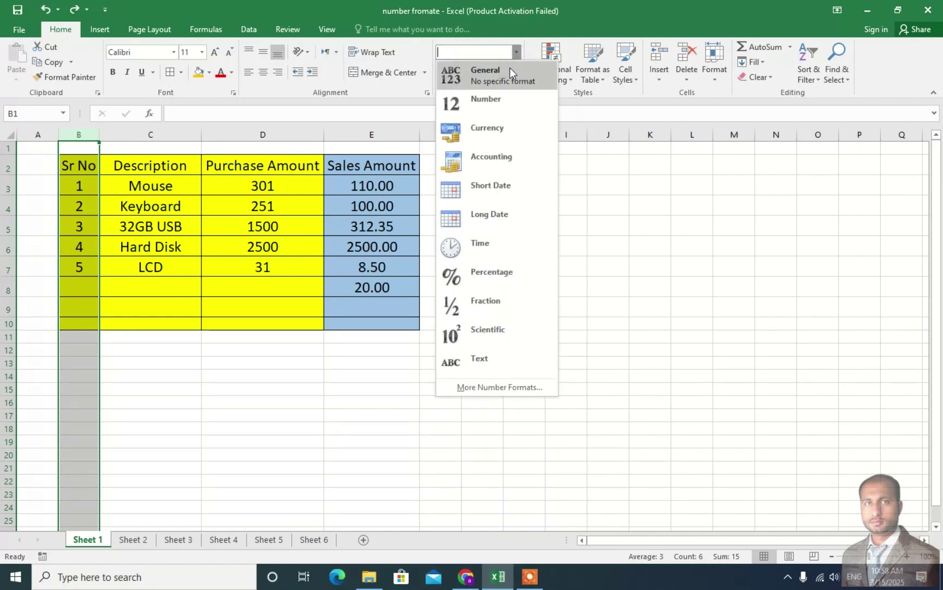
pyautogui.click(488, 101)
pyautogui.click(79, 403)
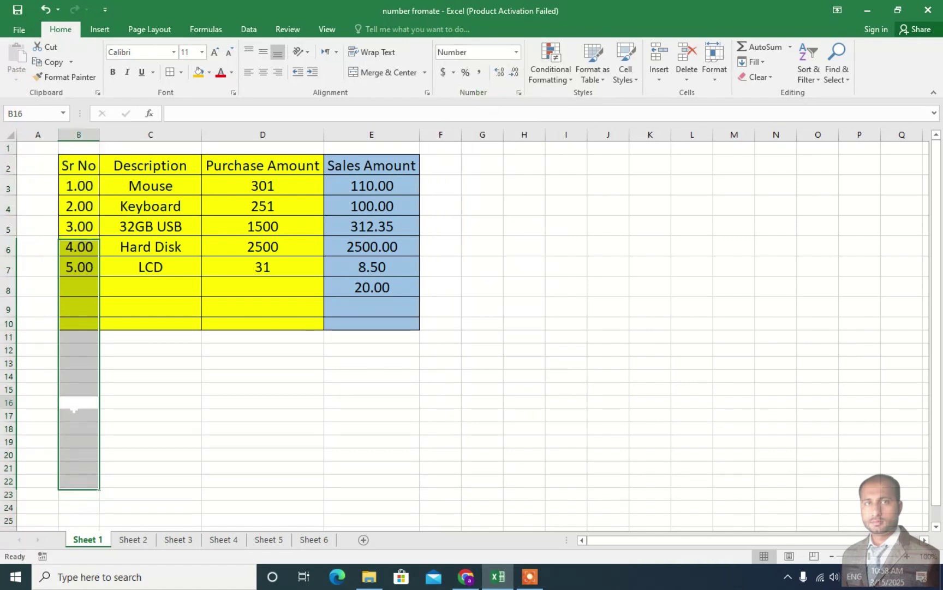
pyautogui.click(79, 363)
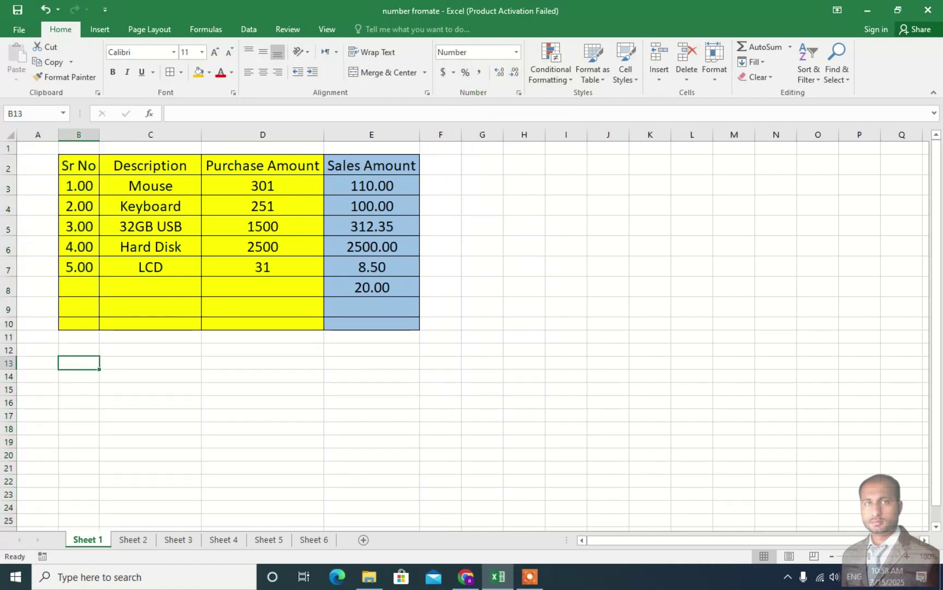
# Decrease the decimals of the Sr No column B to zero decimal places
pyautogui.click(78, 134)
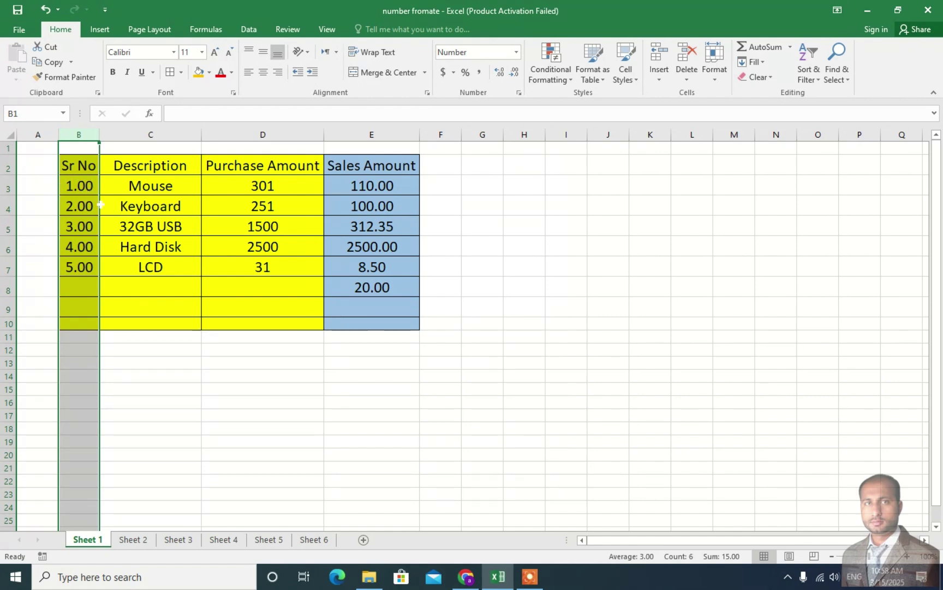
pyautogui.click(516, 73)
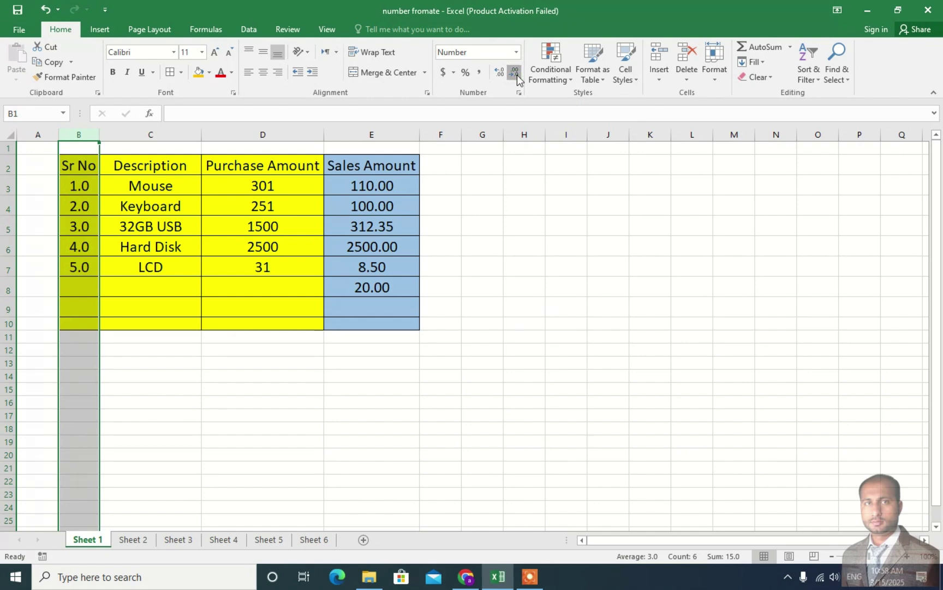
pyautogui.click(516, 74)
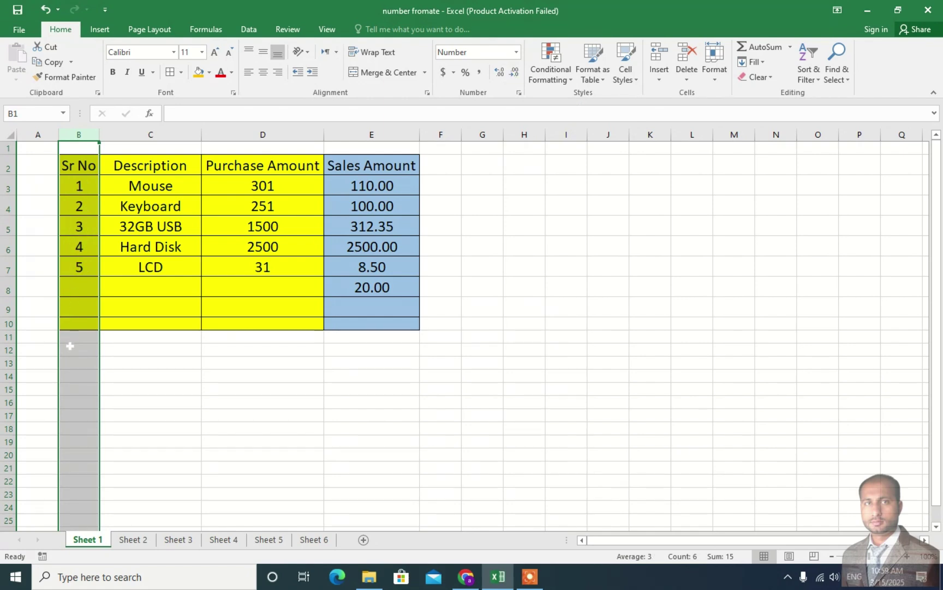
# Check the number format of the Description cells C3:C5 and the format previews offered for the Mouse cell
pyautogui.click(163, 187)
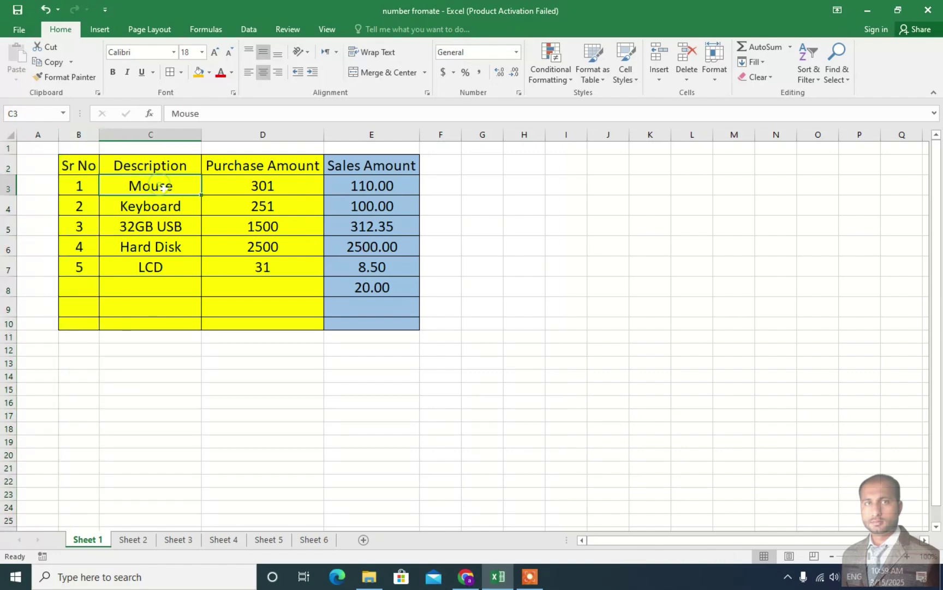
pyautogui.click(146, 210)
pyautogui.click(150, 231)
pyautogui.click(152, 184)
pyautogui.click(516, 52)
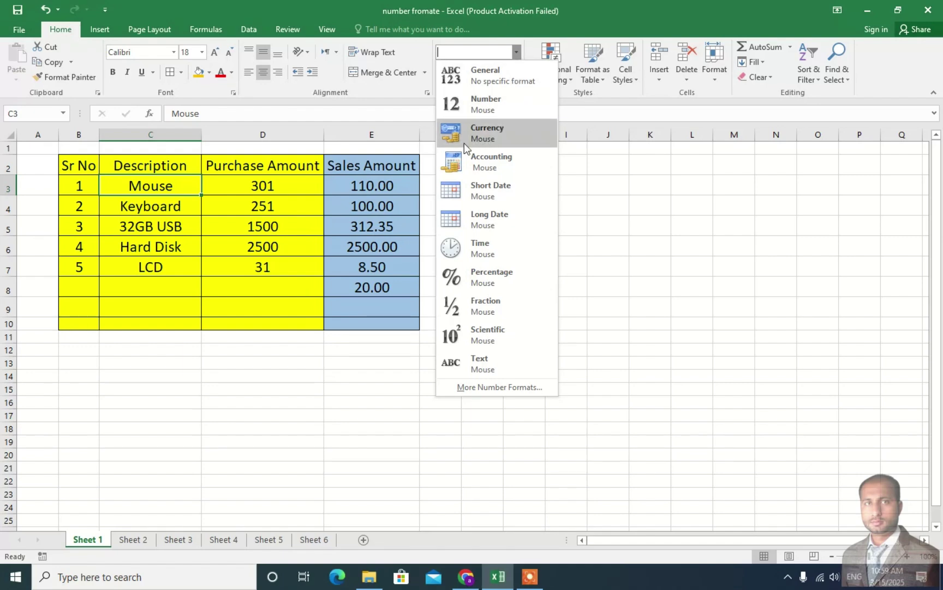
pyautogui.click(350, 186)
# Format the Purchase Amount cells D3:D10 as Currency with no decimal places
pyautogui.click(249, 185)
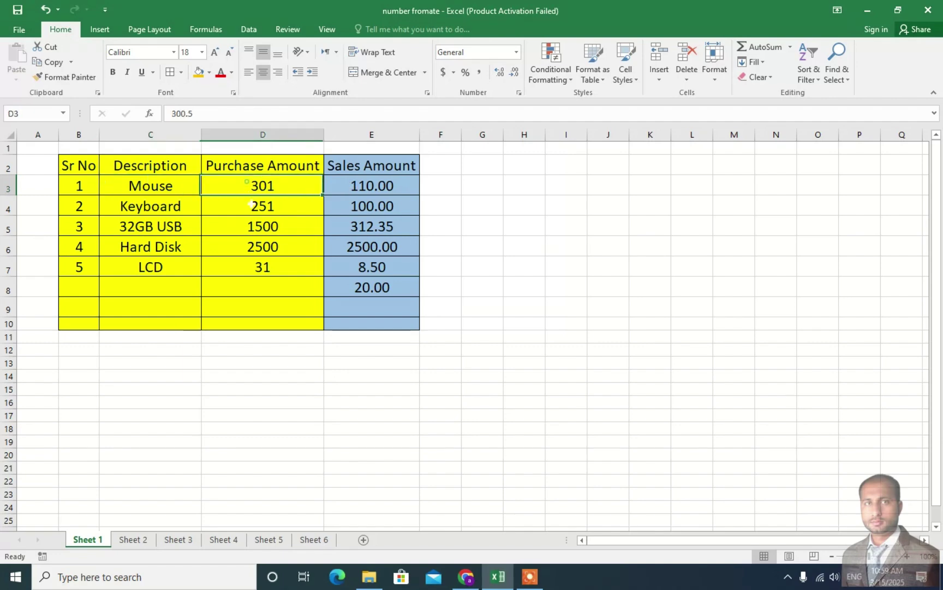
pyautogui.moveTo(250, 205); pyautogui.dragTo(248, 326)
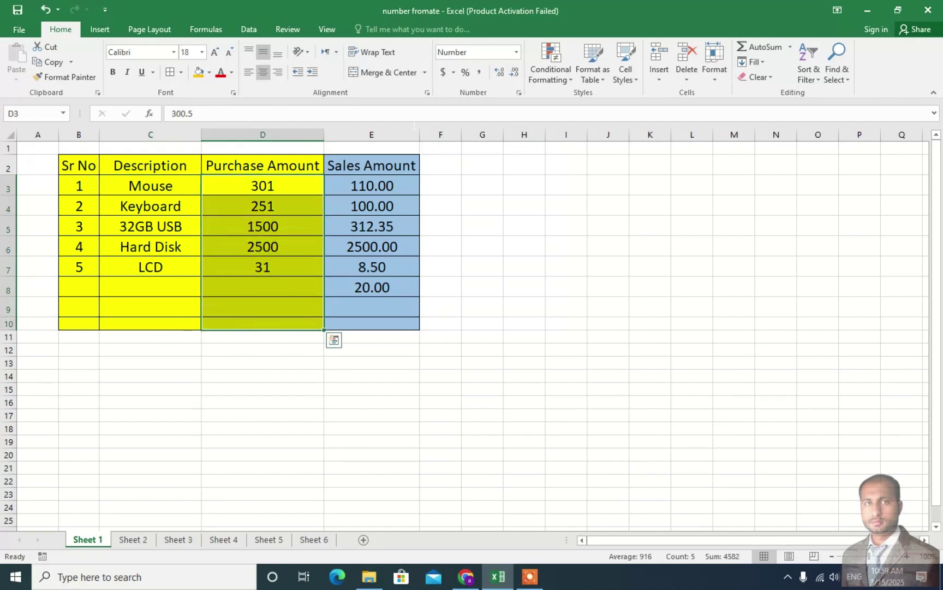
pyautogui.click(517, 52)
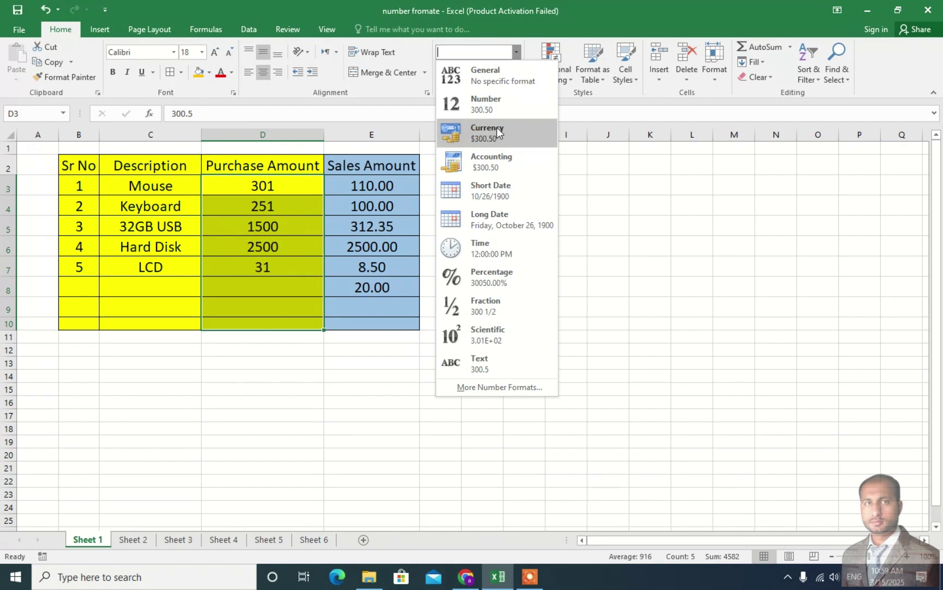
pyautogui.click(480, 129)
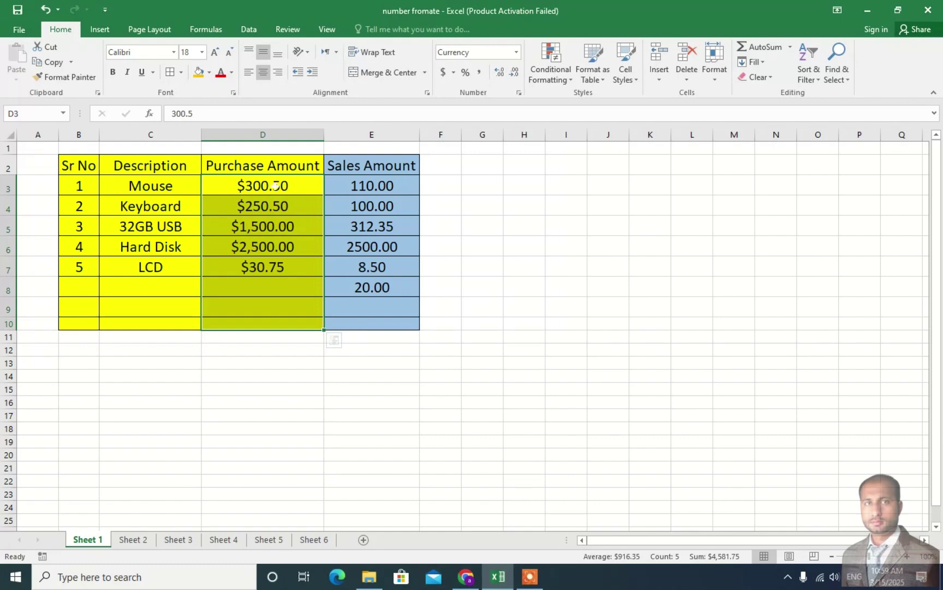
pyautogui.click(515, 73)
pyautogui.click(514, 73)
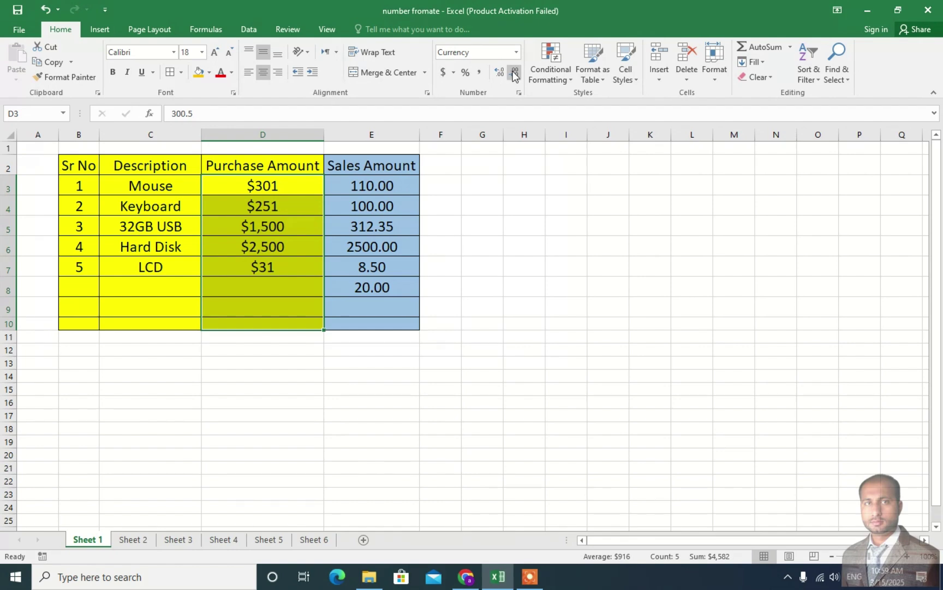
# Apply the Accounting format to the Sales Amount cells E3:E10
pyautogui.moveTo(368, 185); pyautogui.dragTo(375, 327)
pyautogui.click(517, 52)
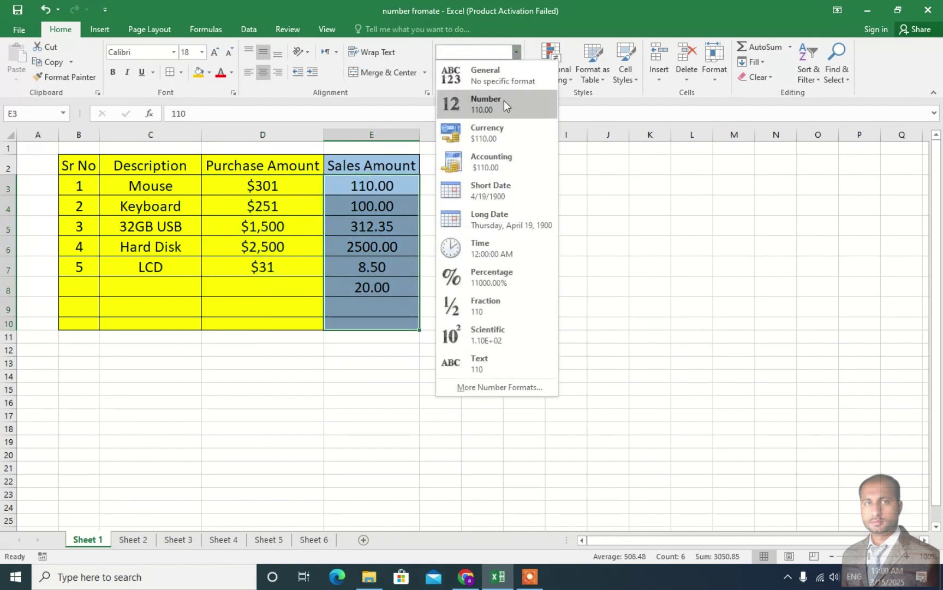
pyautogui.click(486, 162)
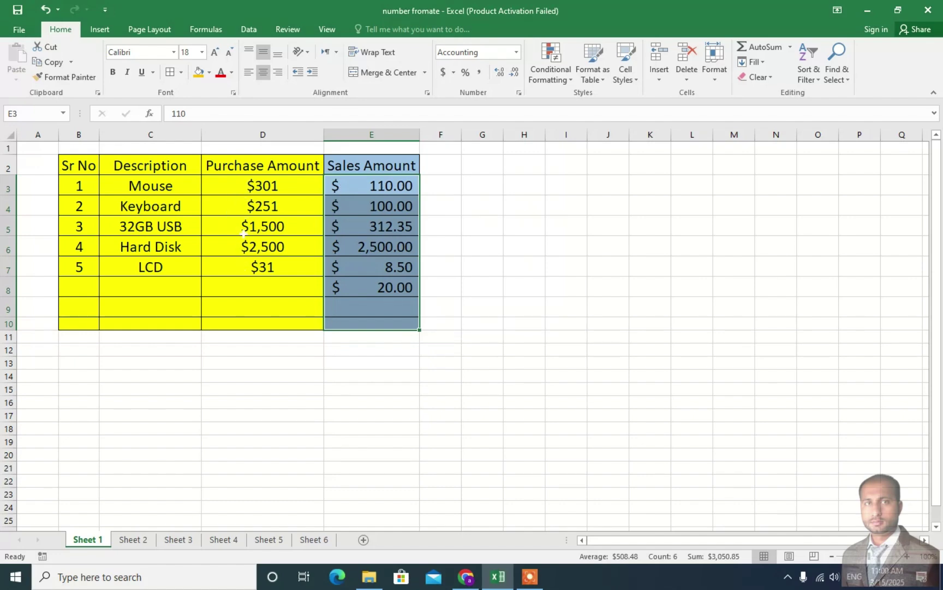
# Compare the number format and dollar sign placement of Purchase Amount cells D3 and D4 with Sales Amount cell E3
pyautogui.click(249, 191)
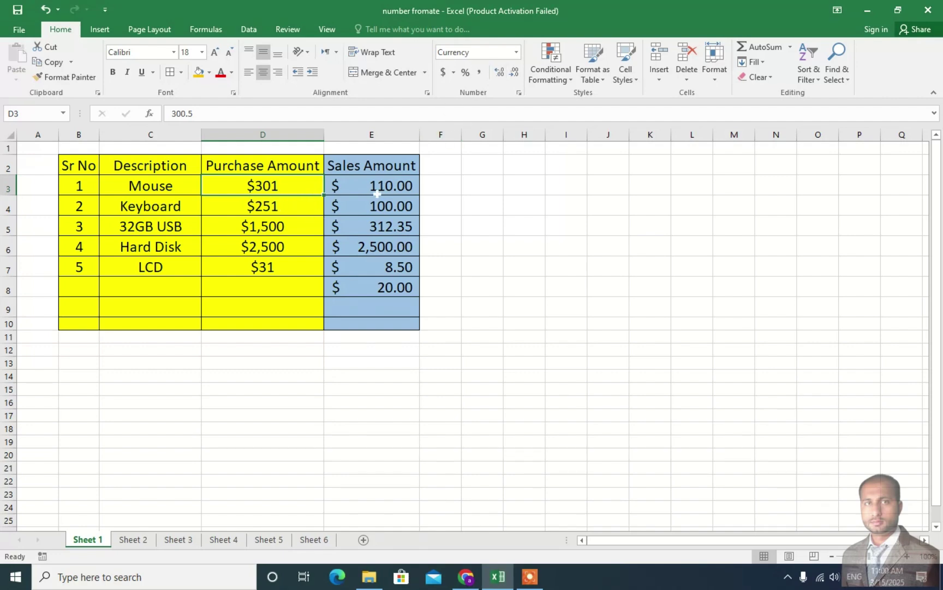
pyautogui.click(262, 212)
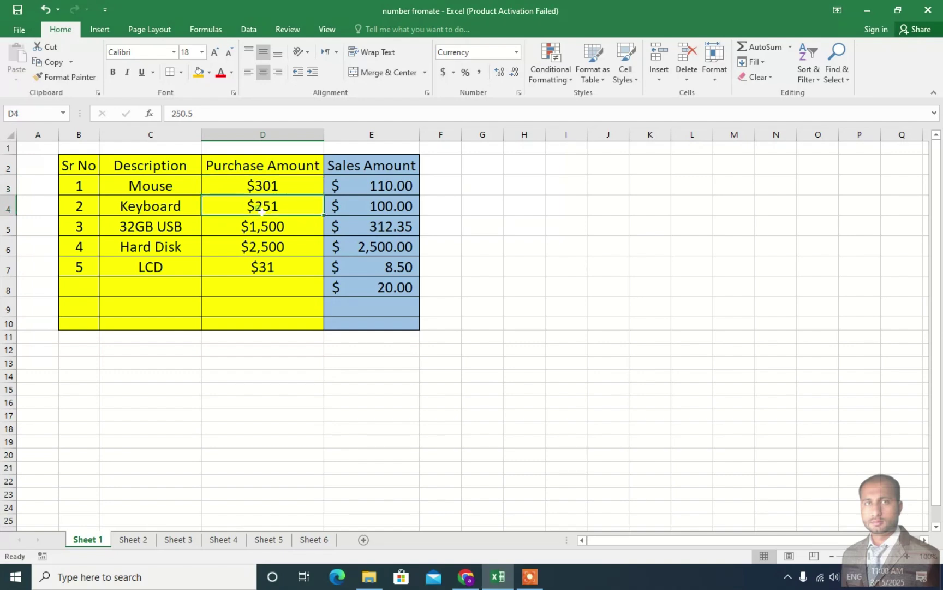
pyautogui.click(256, 192)
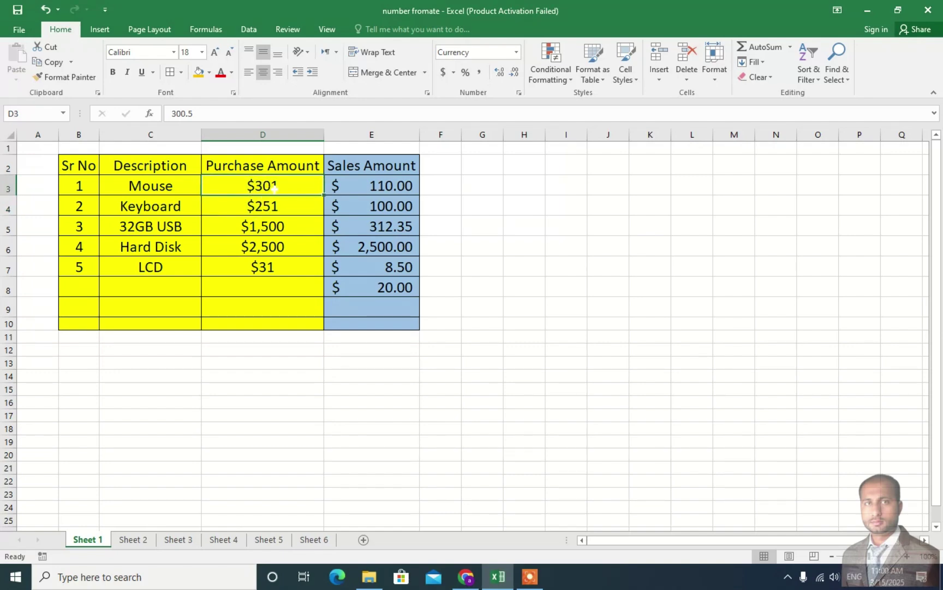
pyautogui.click(393, 189)
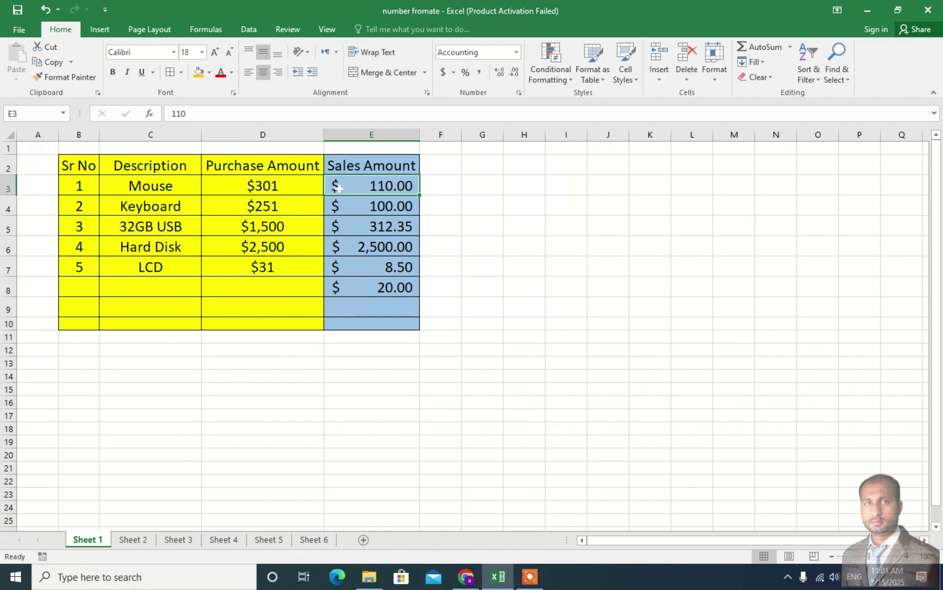
pyautogui.click(280, 188)
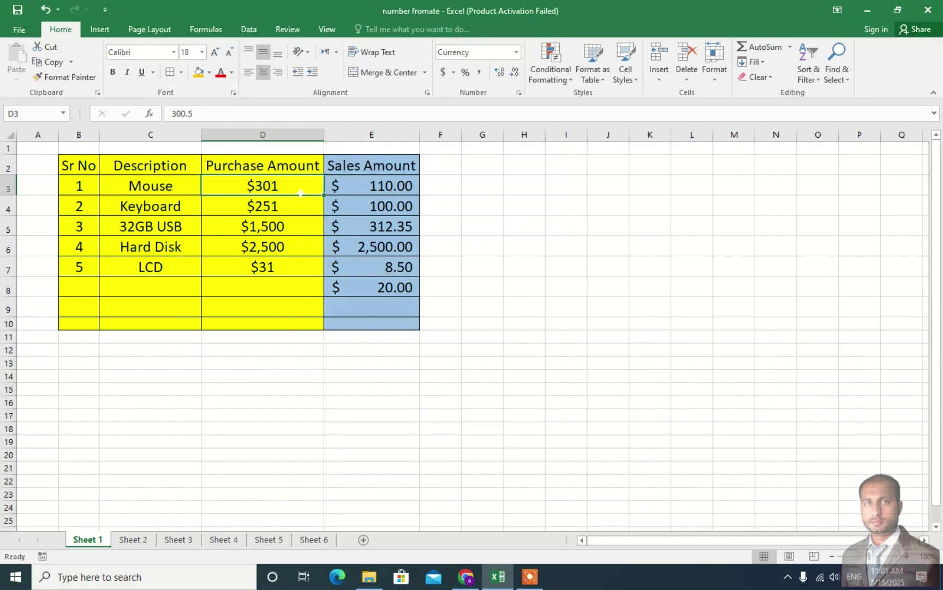
# Compare the Currency format of Purchase Amount cell D3 with the Accounting format of Sales Amount cell E3
pyautogui.click(361, 188)
pyautogui.click(269, 187)
pyautogui.click(349, 191)
pyautogui.click(275, 187)
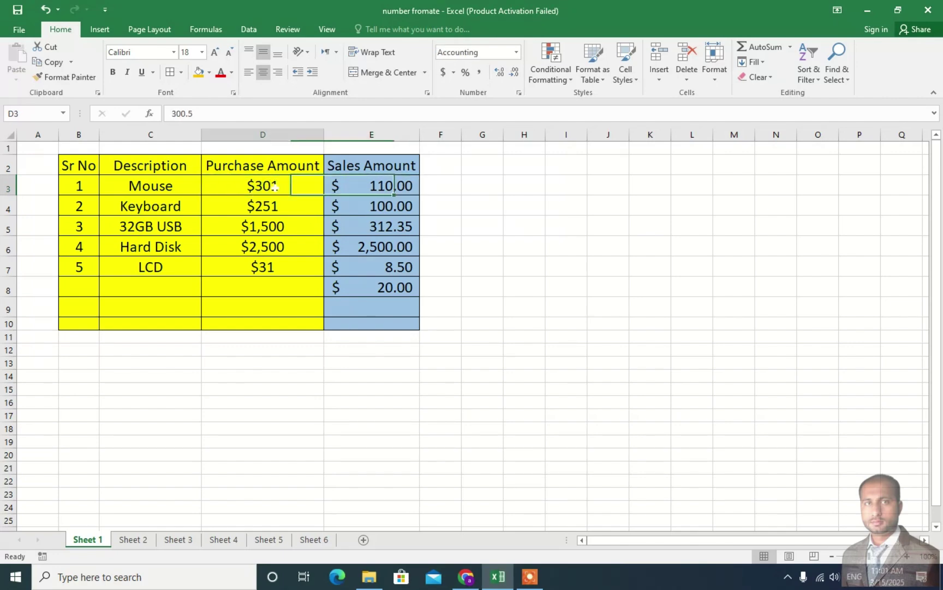
pyautogui.click(358, 187)
pyautogui.click(290, 197)
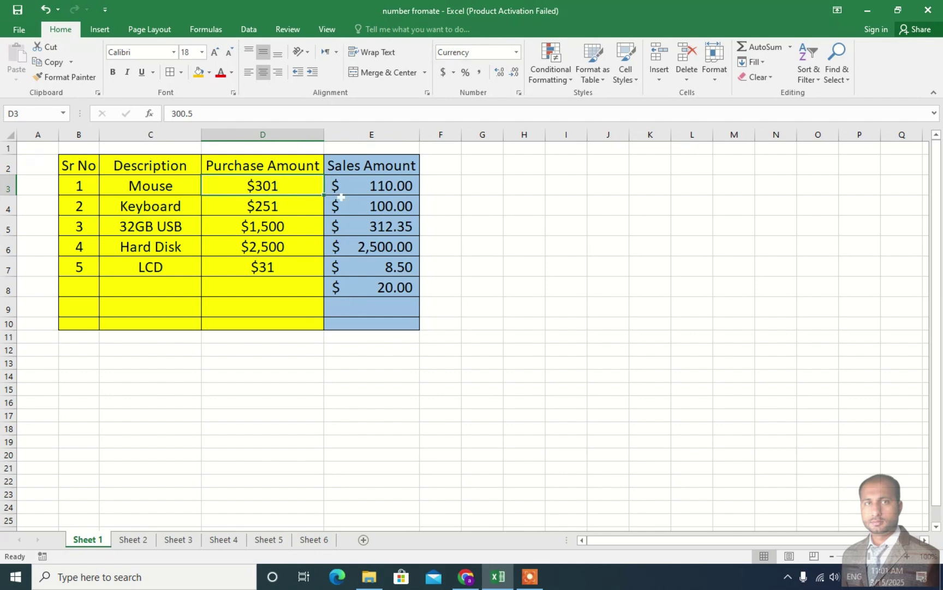
pyautogui.click(364, 192)
pyautogui.click(281, 189)
pyautogui.click(359, 194)
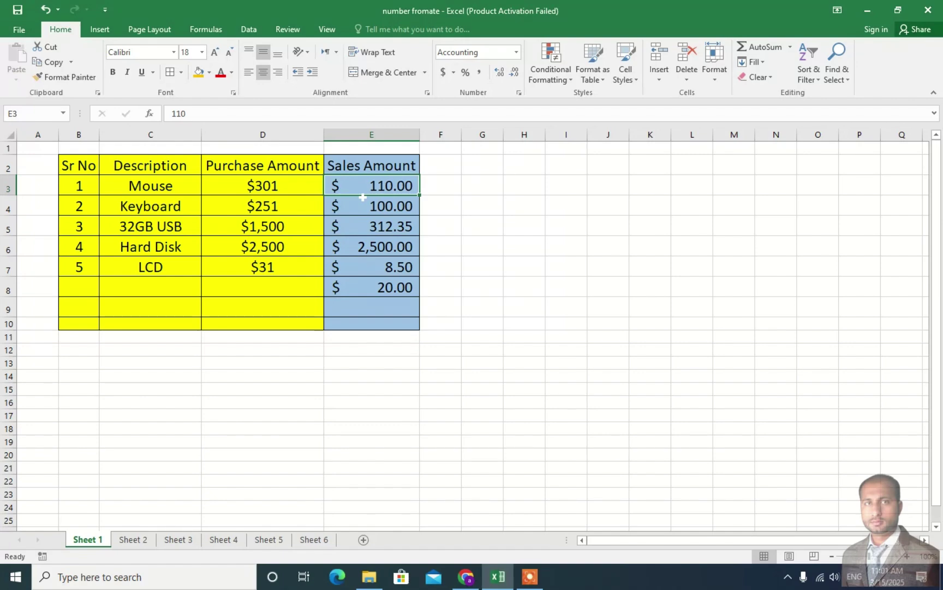
# Review the number format previews offered for the first Birth Date cell, C2, on Sheet 2
pyautogui.click(131, 540)
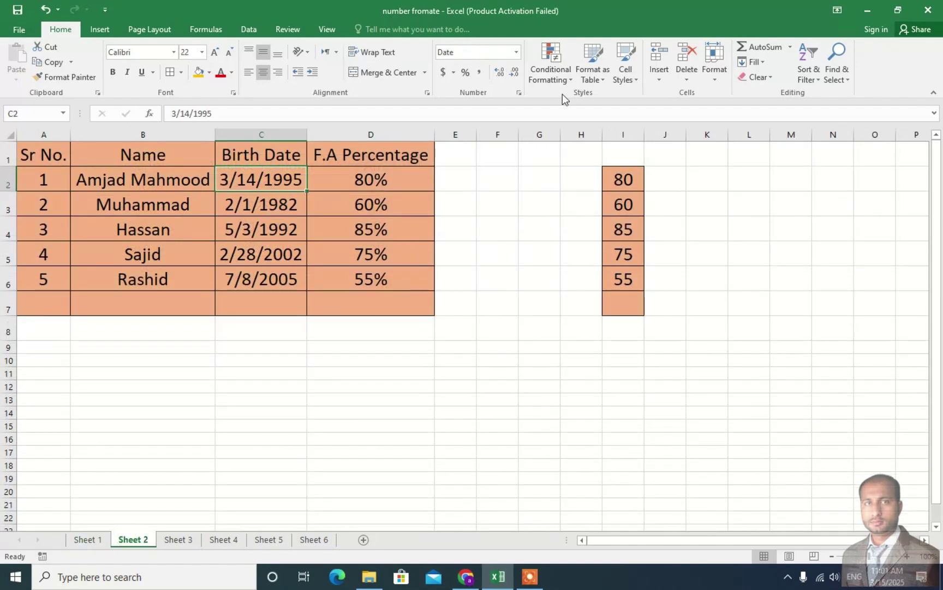
pyautogui.click(515, 52)
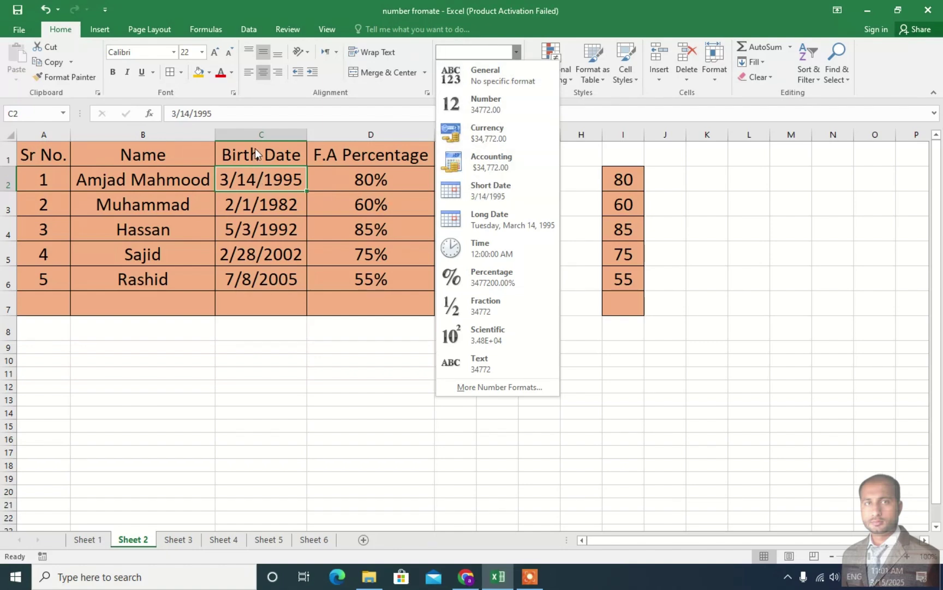
pyautogui.click(251, 203)
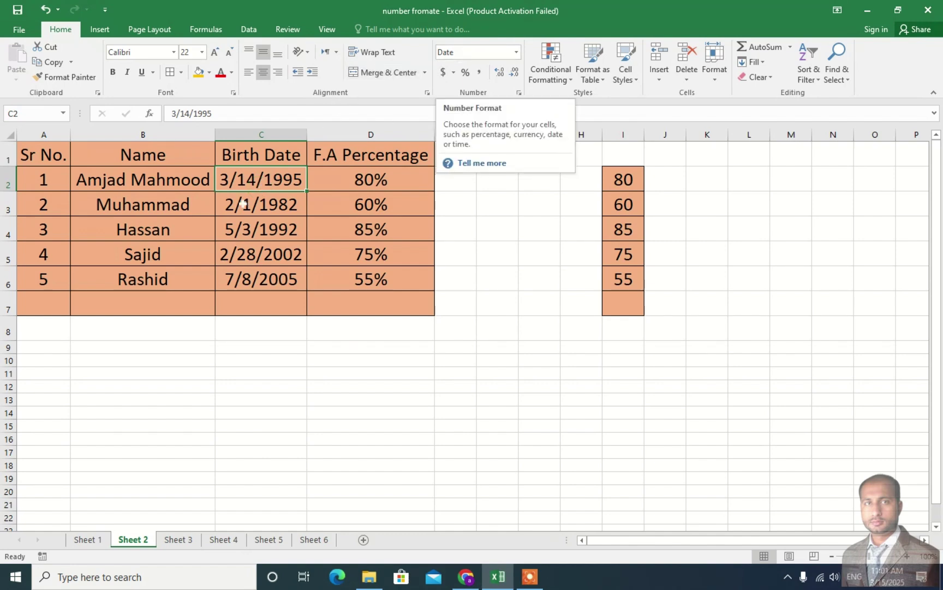
# Apply the Long Date format to the Birth Date cells C2:C7 and switch them back to Short Date
pyautogui.moveTo(253, 181); pyautogui.dragTo(259, 289)
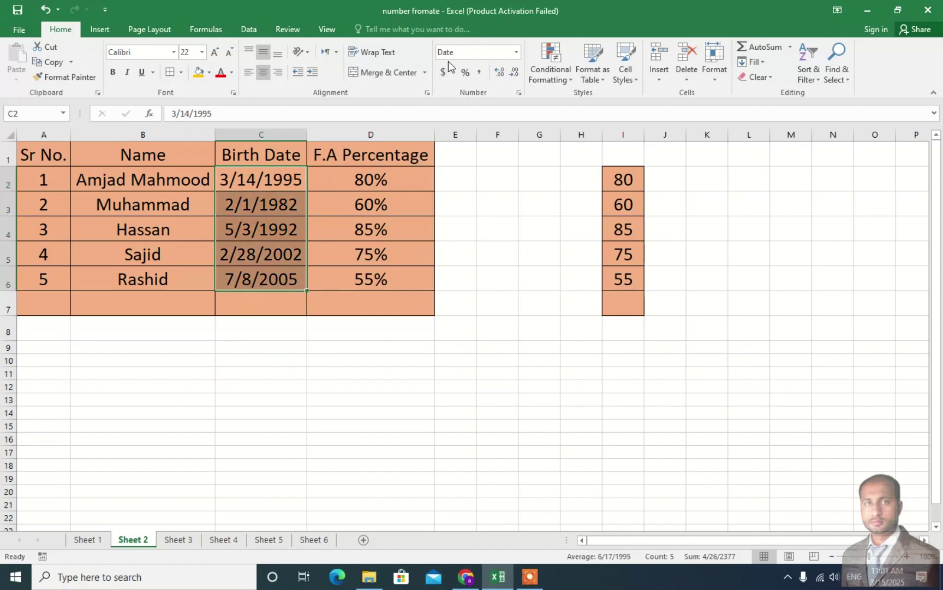
pyautogui.moveTo(267, 184); pyautogui.dragTo(262, 310)
pyautogui.click(516, 53)
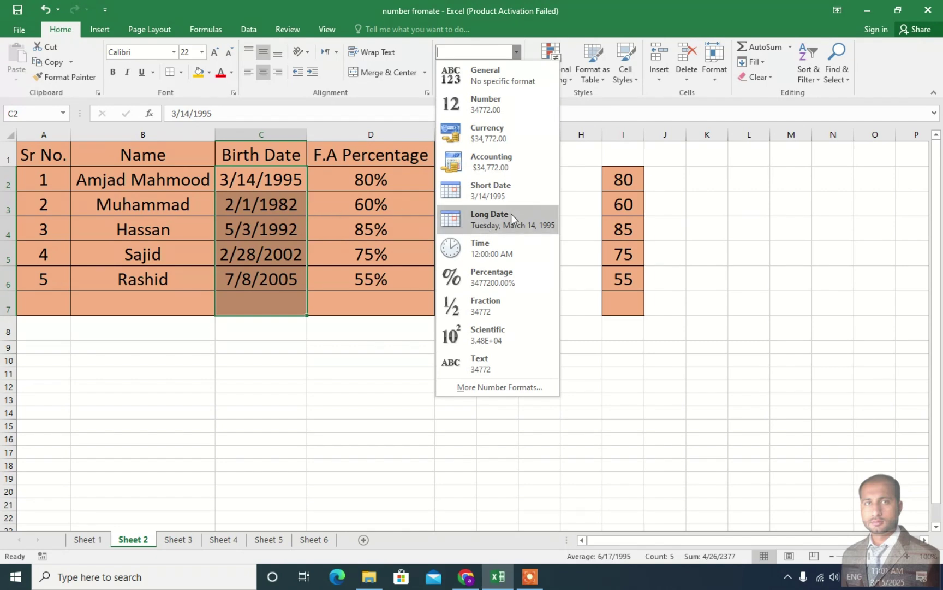
pyautogui.click(491, 220)
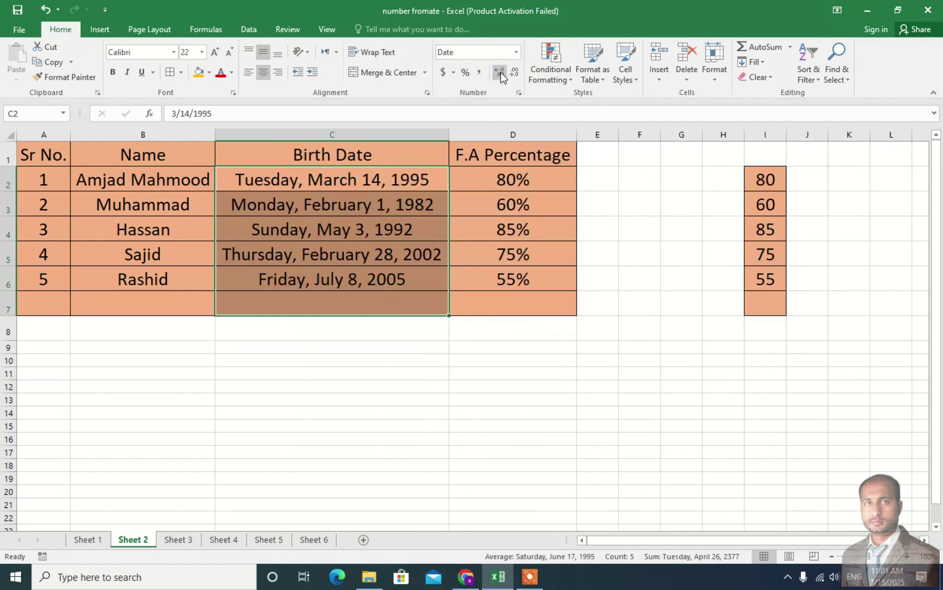
pyautogui.click(516, 52)
pyautogui.click(489, 189)
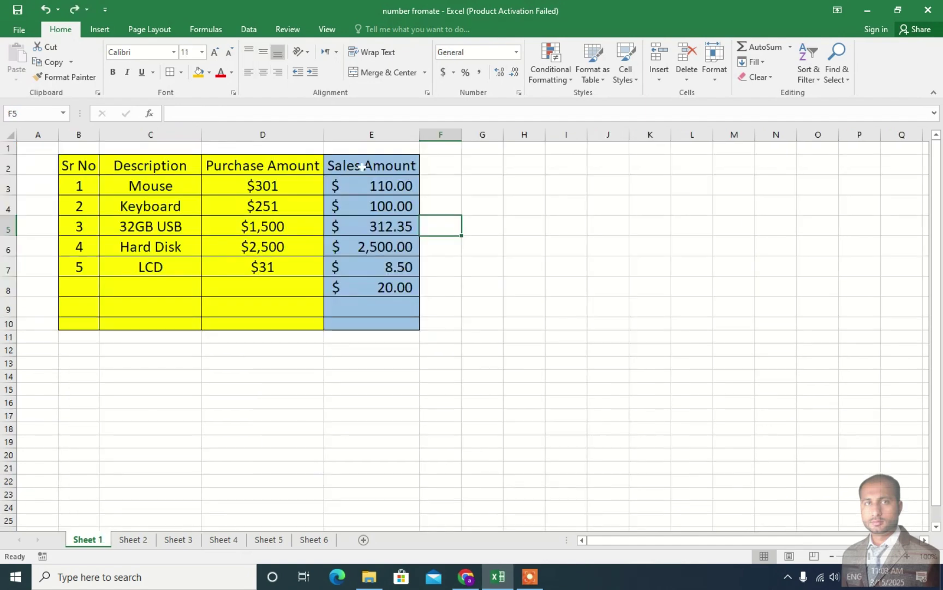
# Copy the Sales Amount column E2:E10 on Sheet 1 and paste it starting at cell H2
pyautogui.moveTo(355, 168); pyautogui.dragTo(363, 328)
pyautogui.hotkey('ctrl', 'c')
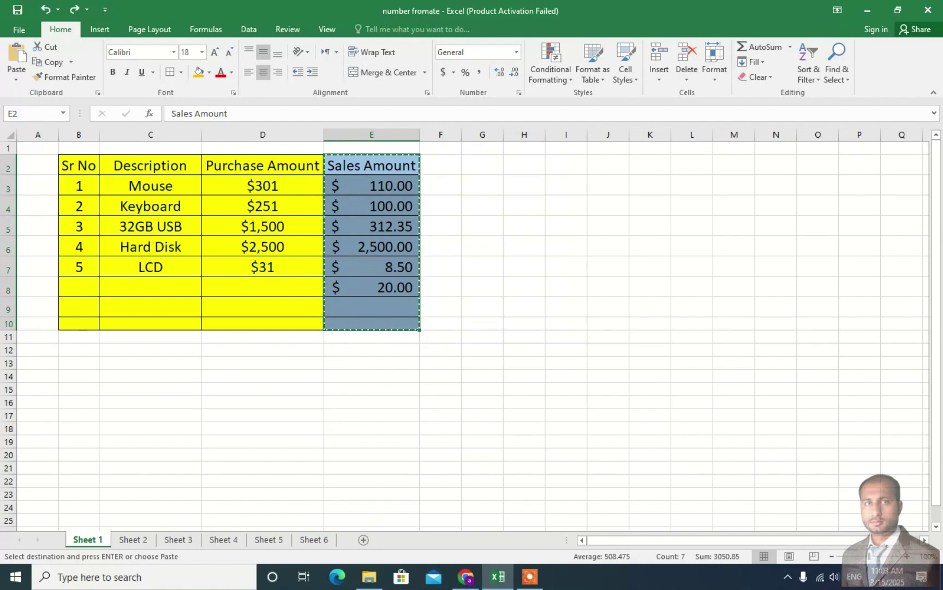
pyautogui.click(523, 164)
pyautogui.hotkey('ctrl', 'v')
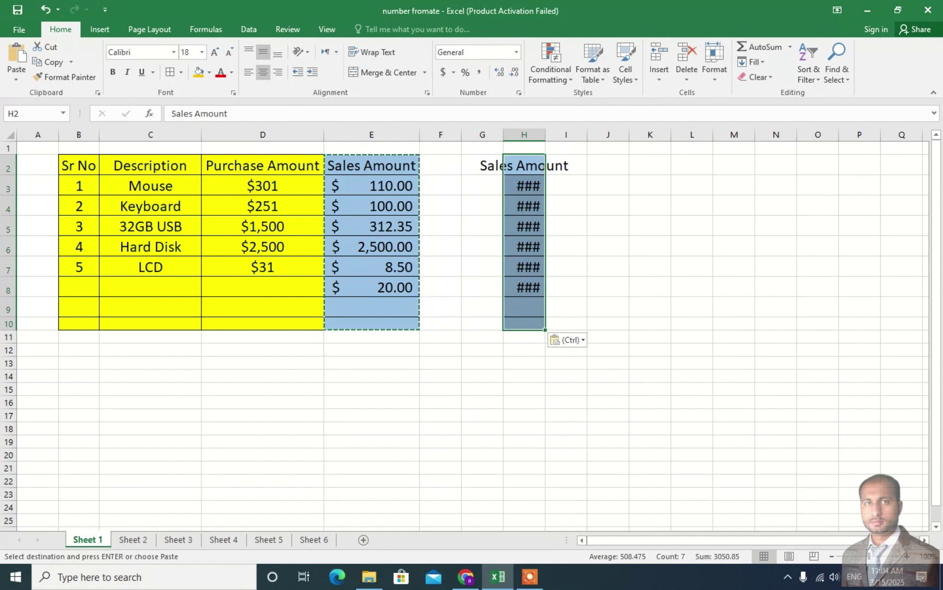
# Widen column H to make room for the pasted Sales Amount values
pyautogui.moveTo(546, 137); pyautogui.dragTo(566, 135)
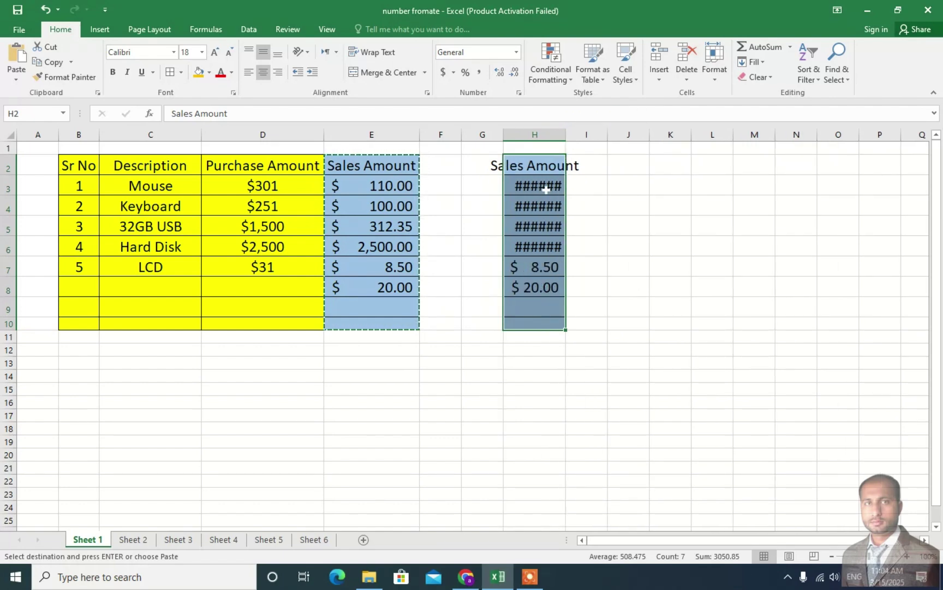
pyautogui.moveTo(565, 135); pyautogui.dragTo(572, 135)
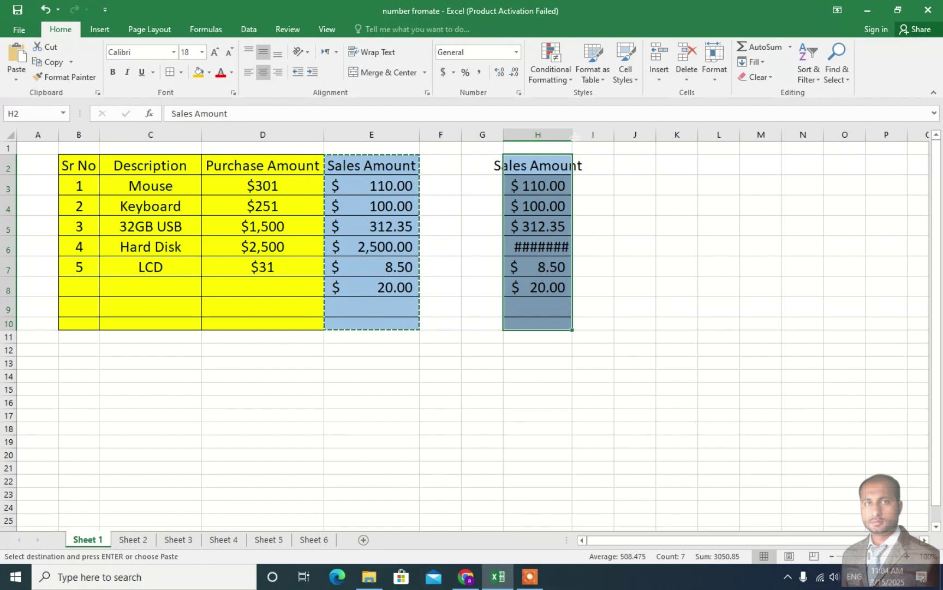
pyautogui.moveTo(576, 136); pyautogui.dragTo(587, 137)
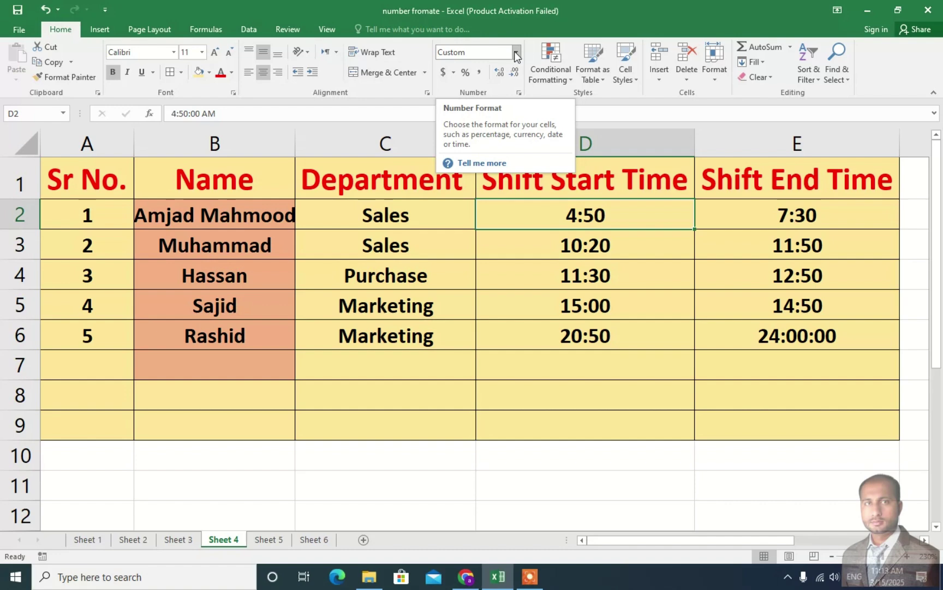
# Examine the format previews for Shift Start Time cell D2 on Sheet 4 and the Shift Start Time and Shift End Time columns
pyautogui.click(516, 52)
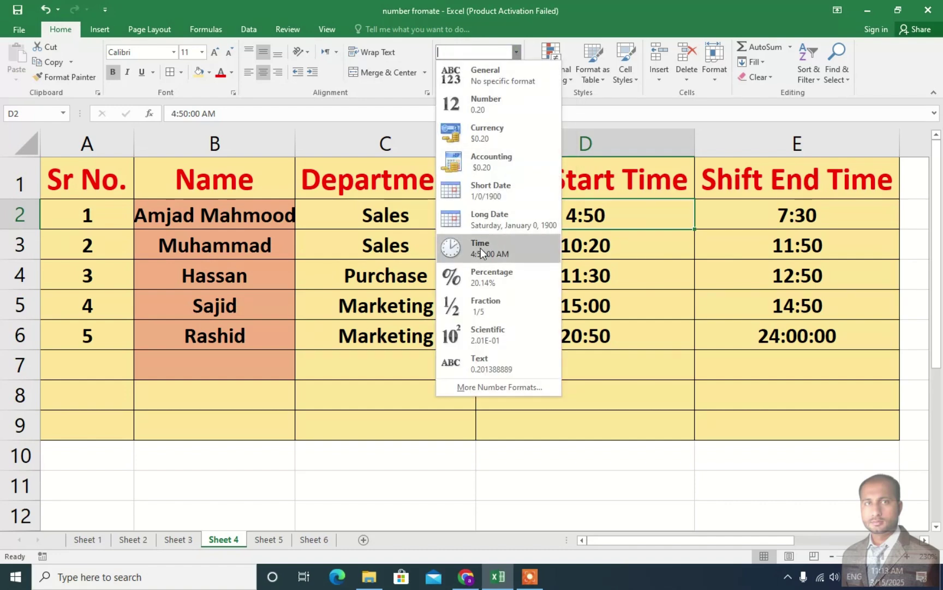
pyautogui.click(608, 257)
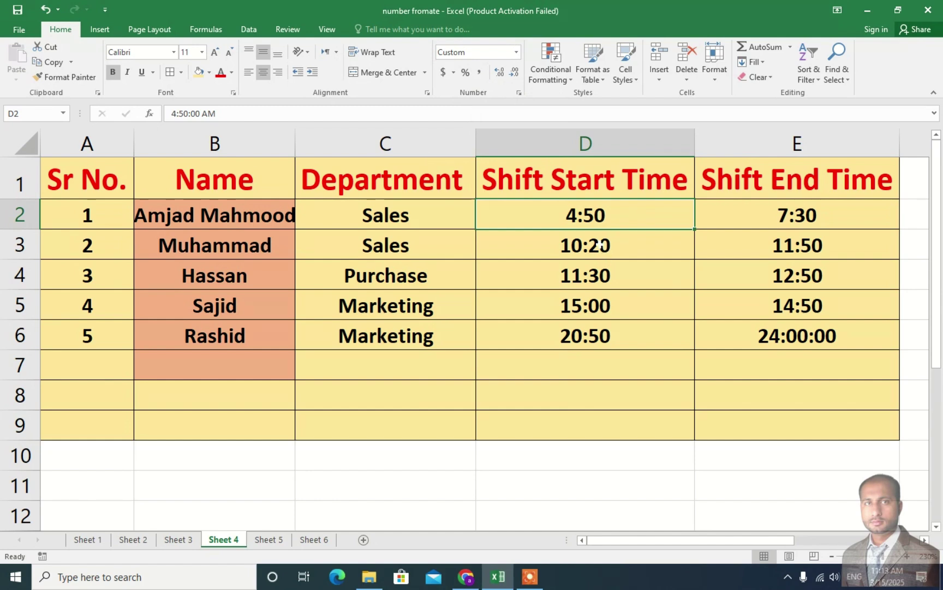
pyautogui.click(563, 148)
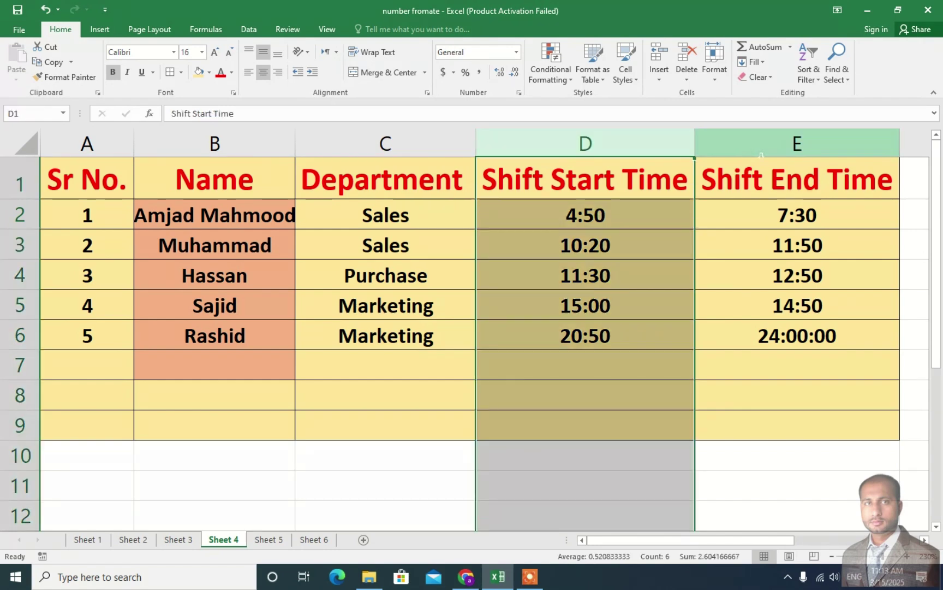
pyautogui.click(797, 143)
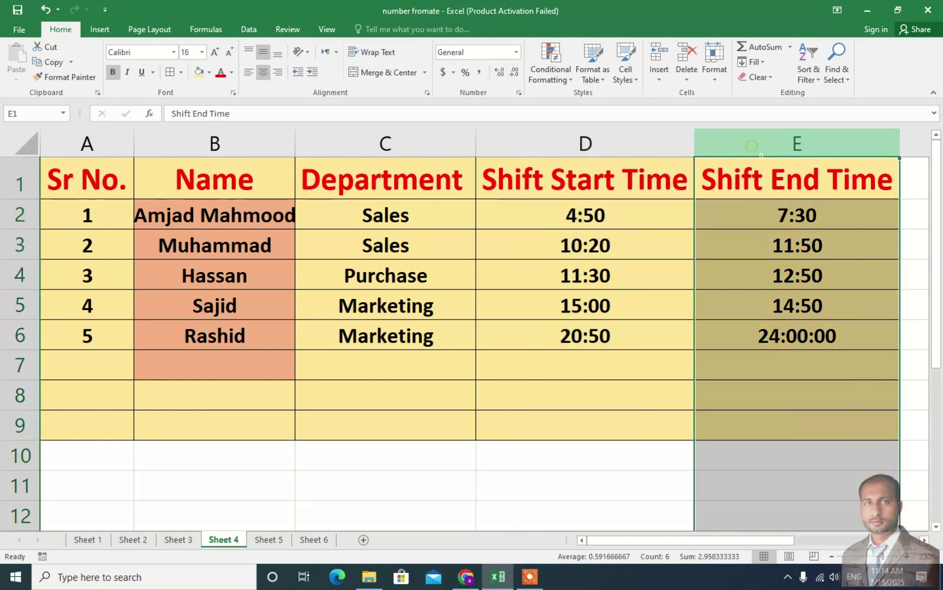
pyautogui.click(546, 152)
pyautogui.click(511, 235)
pyautogui.moveTo(519, 225); pyautogui.dragTo(524, 305)
pyautogui.click(520, 219)
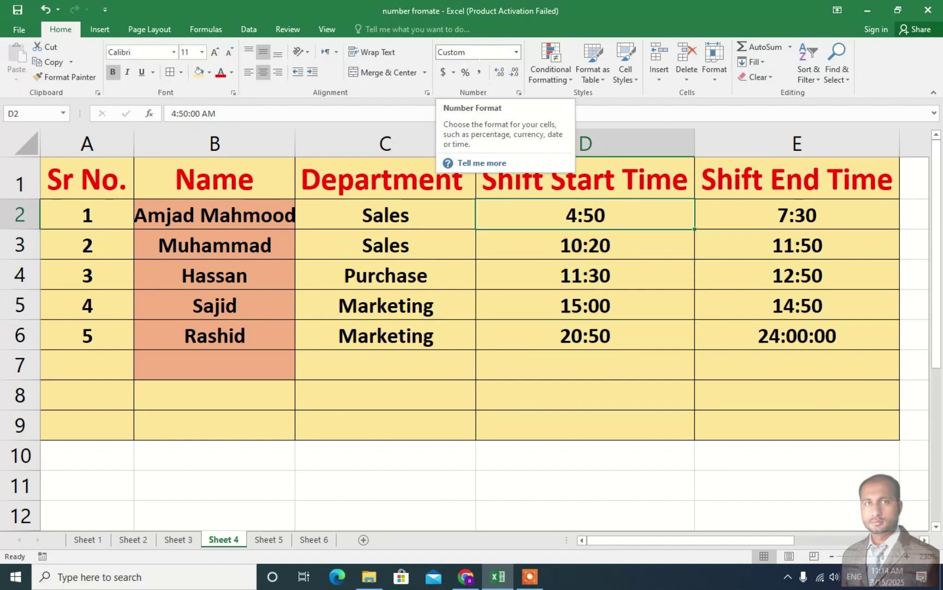
pyautogui.click(526, 241)
pyautogui.click(520, 214)
pyautogui.click(531, 354)
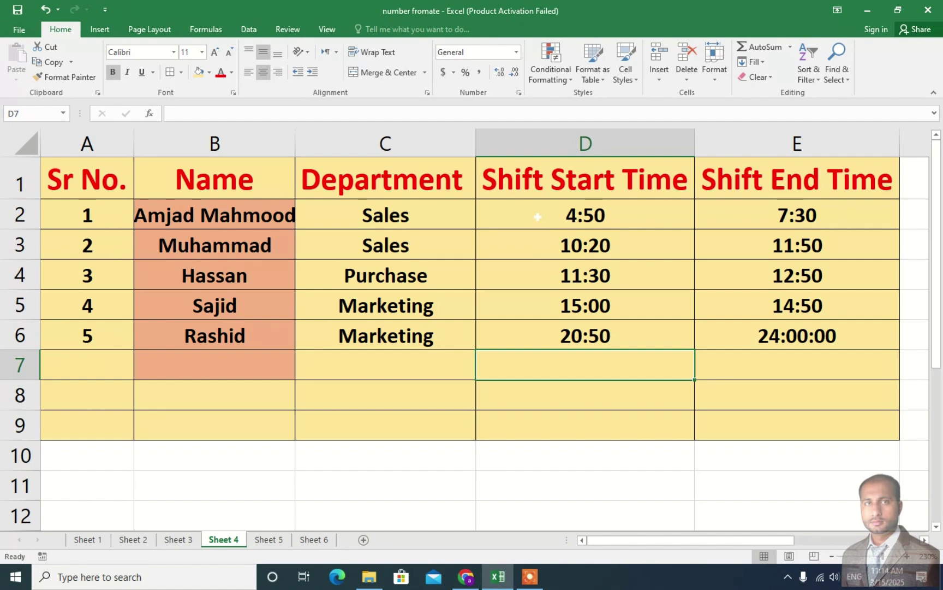
# Check the underlying time values of the Shift Start Time cells D2:D6 and the Shift End Time cells E2:E6
pyautogui.click(632, 215)
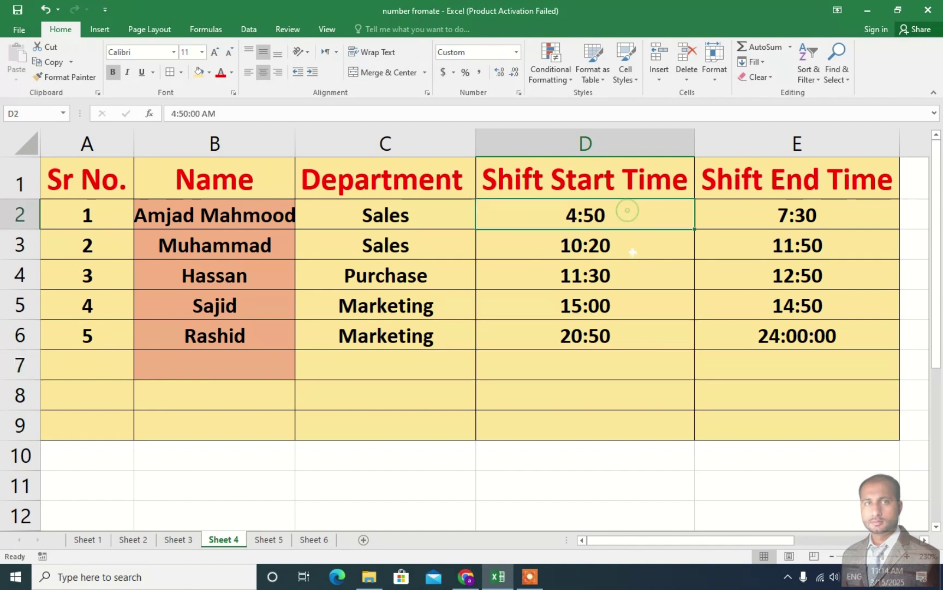
pyautogui.click(631, 247)
pyautogui.click(632, 278)
pyautogui.click(631, 310)
pyautogui.click(627, 333)
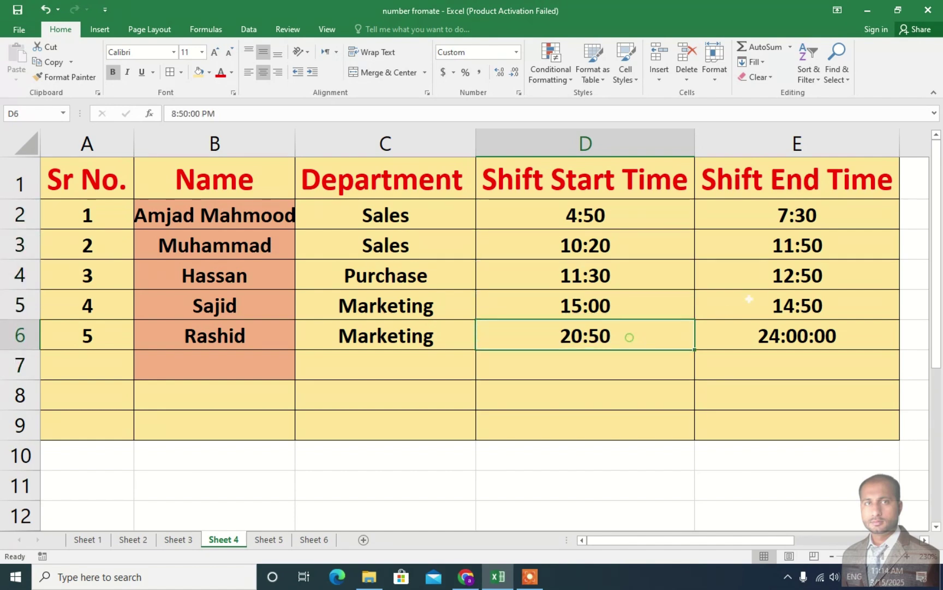
pyautogui.click(759, 218)
pyautogui.click(754, 249)
pyautogui.click(754, 278)
pyautogui.click(747, 305)
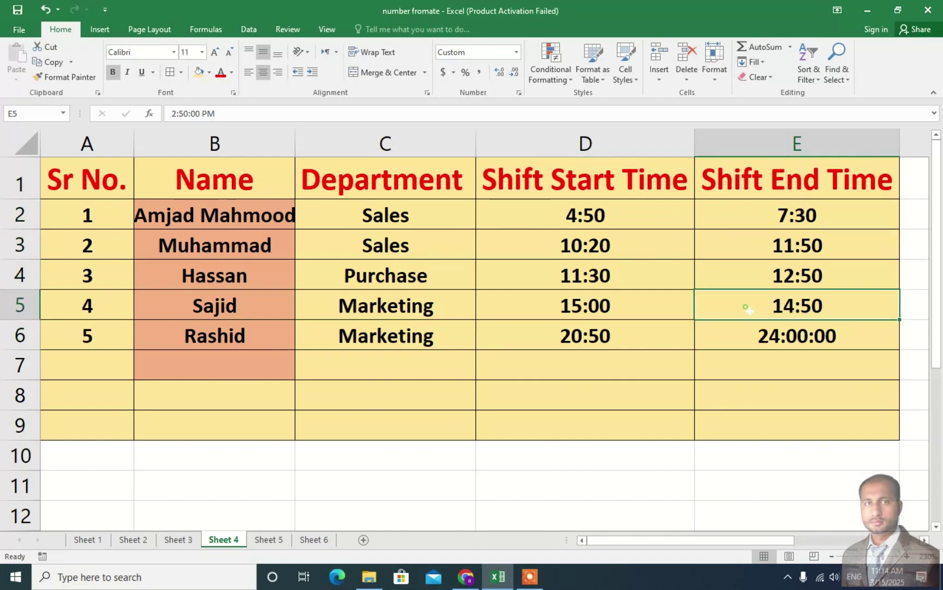
pyautogui.click(745, 334)
# Try the Time format on the Shift Start Time cells D2:D6 and undo it
pyautogui.moveTo(505, 218); pyautogui.dragTo(531, 337)
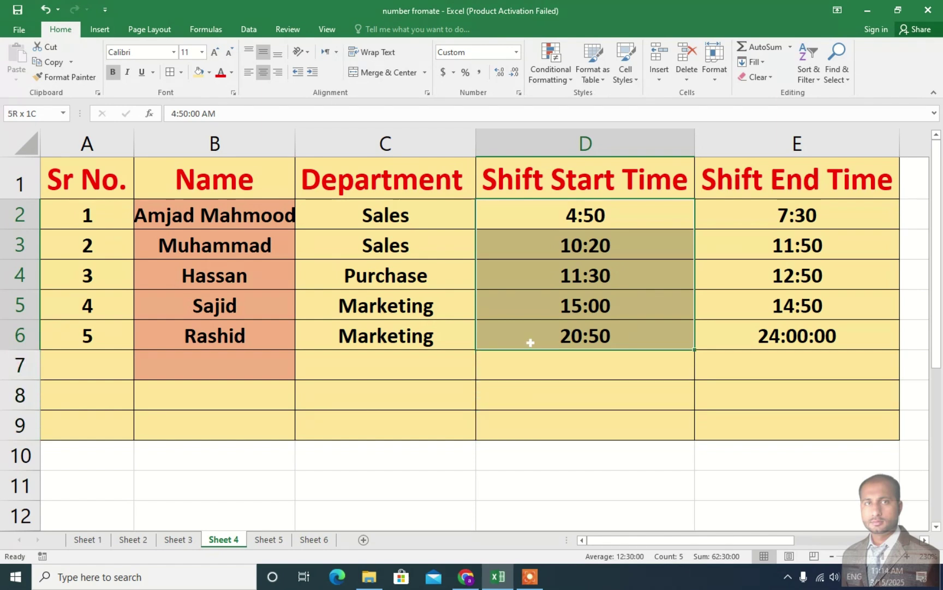
pyautogui.click(516, 52)
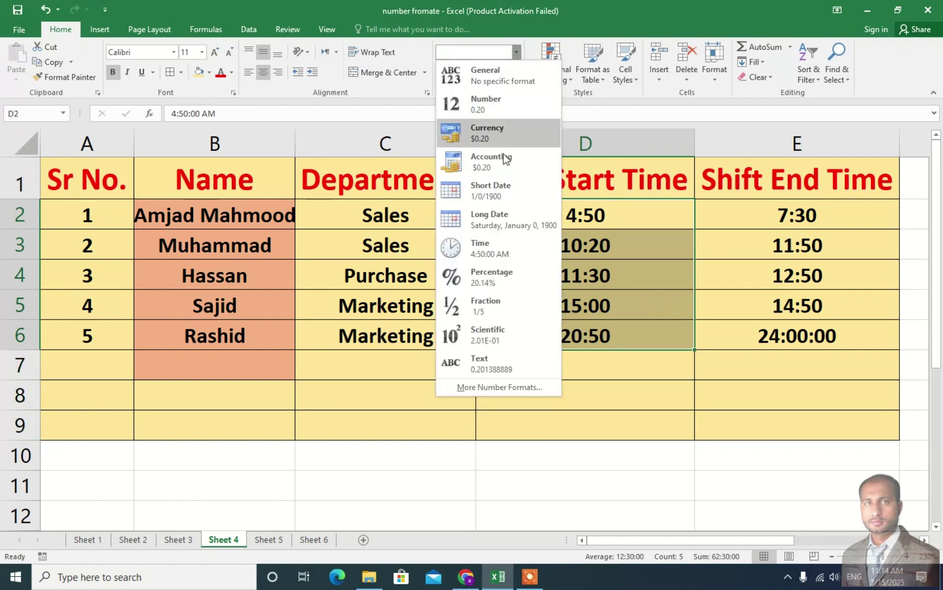
pyautogui.click(476, 252)
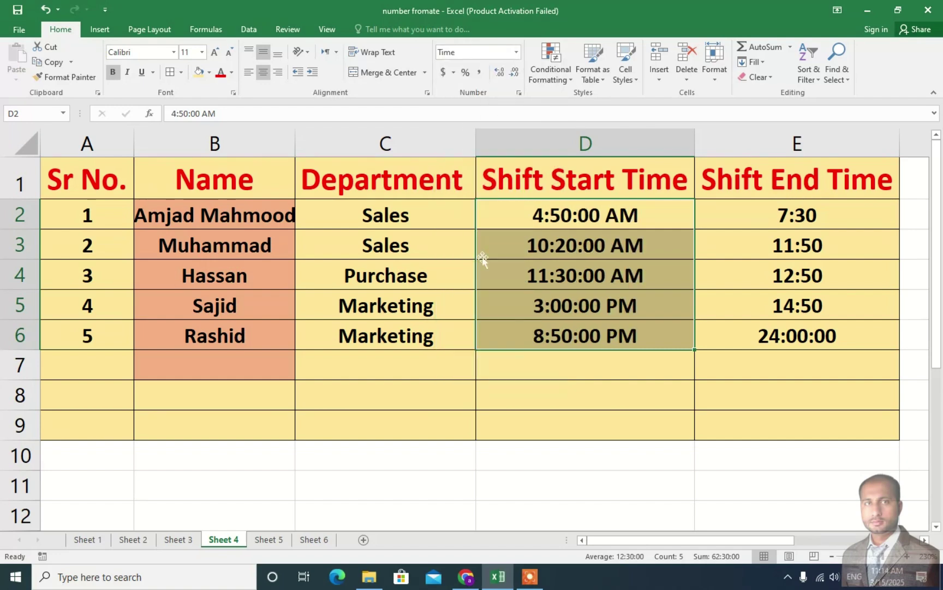
pyautogui.click(548, 272)
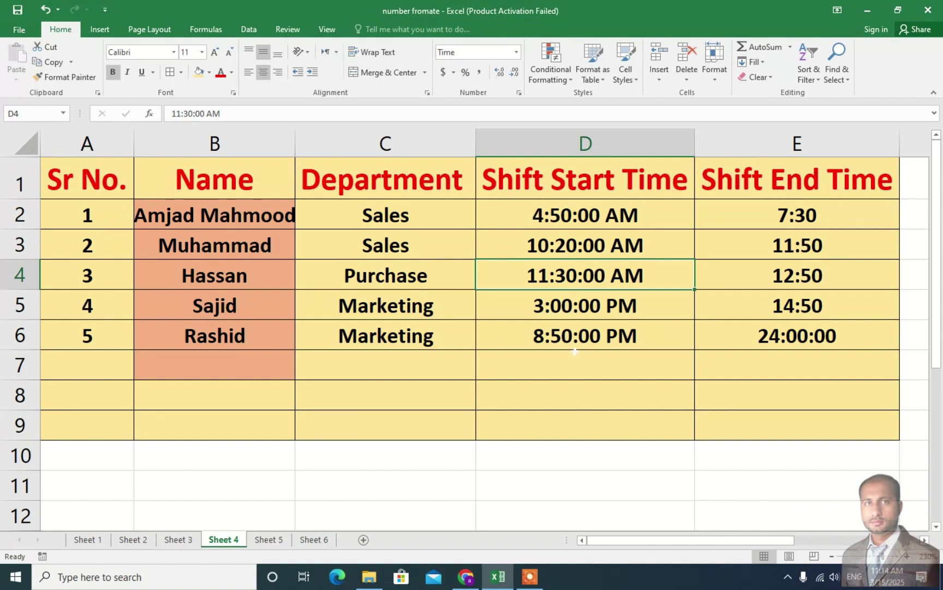
pyautogui.hotkey('ctrl', 'z')
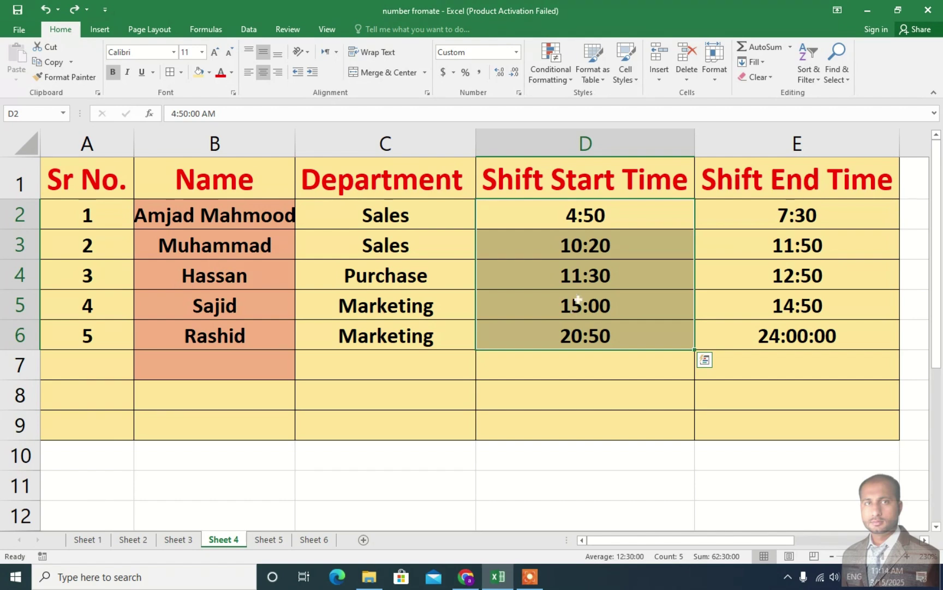
# Apply the Time format to the Shift Start Time cells D2:D6
pyautogui.click(517, 53)
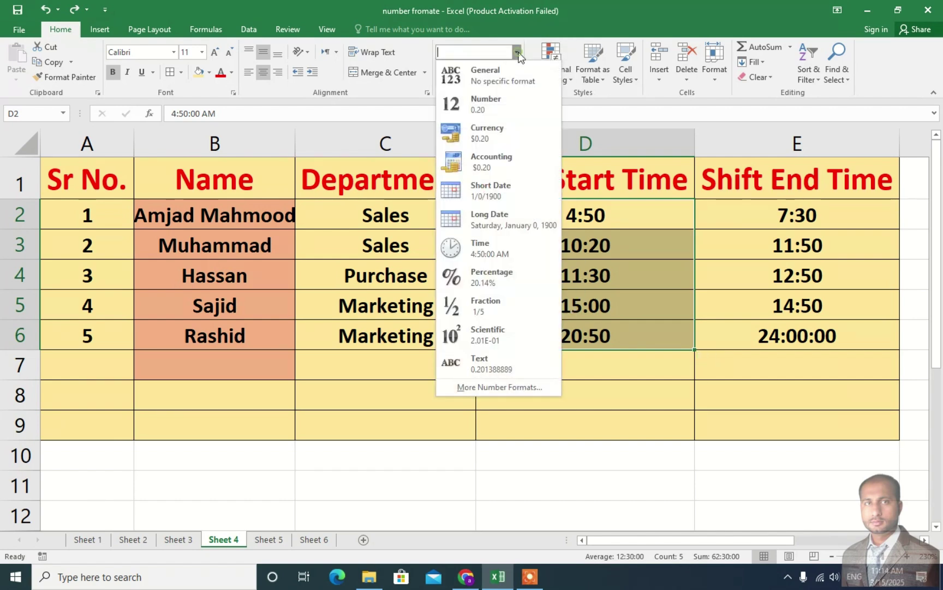
pyautogui.click(486, 245)
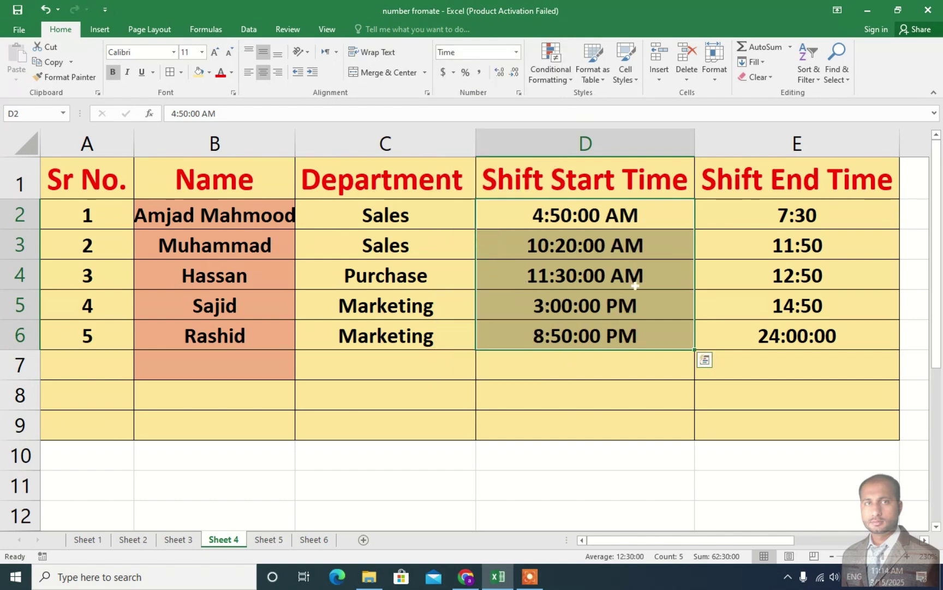
# Inspect each Shift End Time cell from E2 to E6 for its stored time value and number format
pyautogui.moveTo(756, 219); pyautogui.dragTo(775, 326)
pyautogui.click(771, 225)
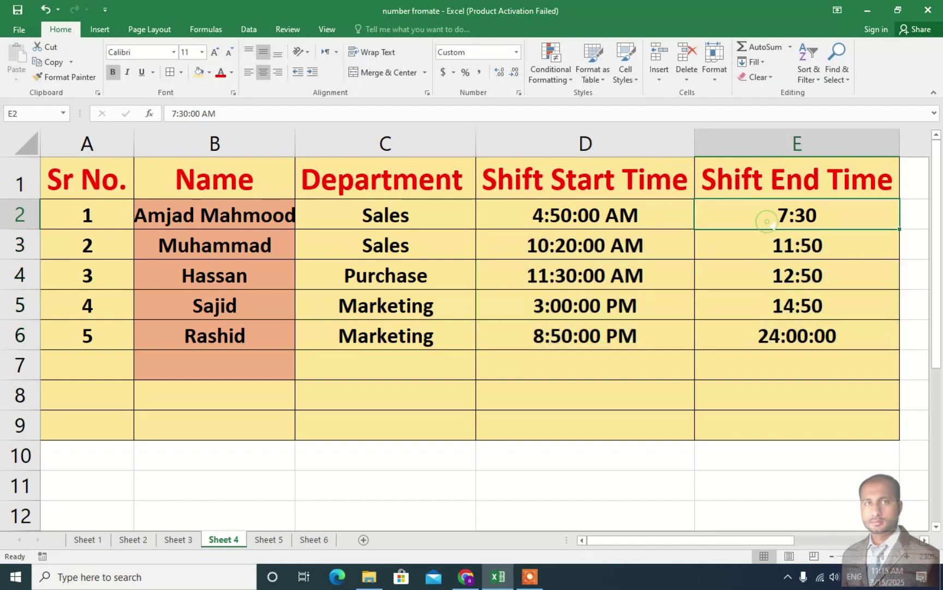
pyautogui.click(753, 255)
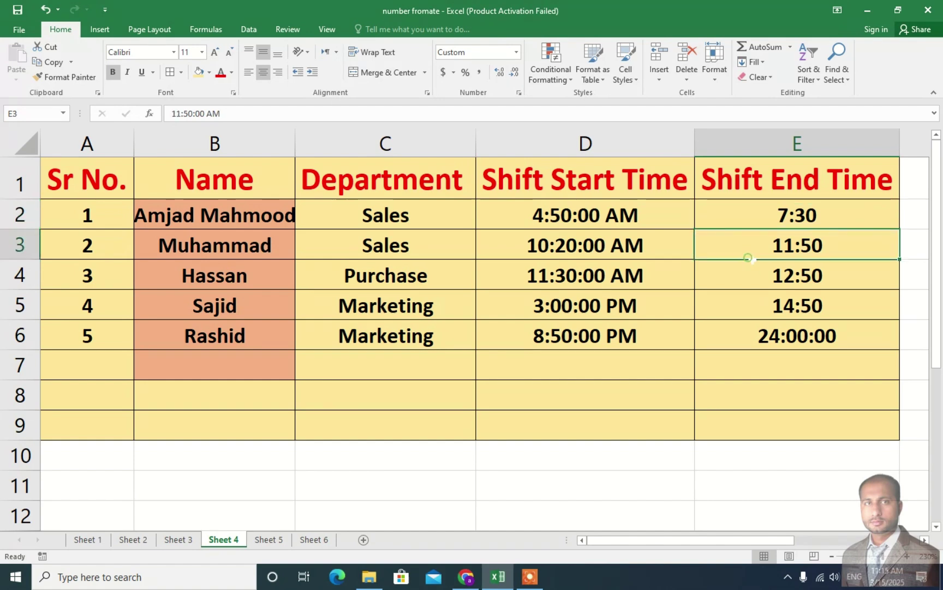
pyautogui.click(759, 283)
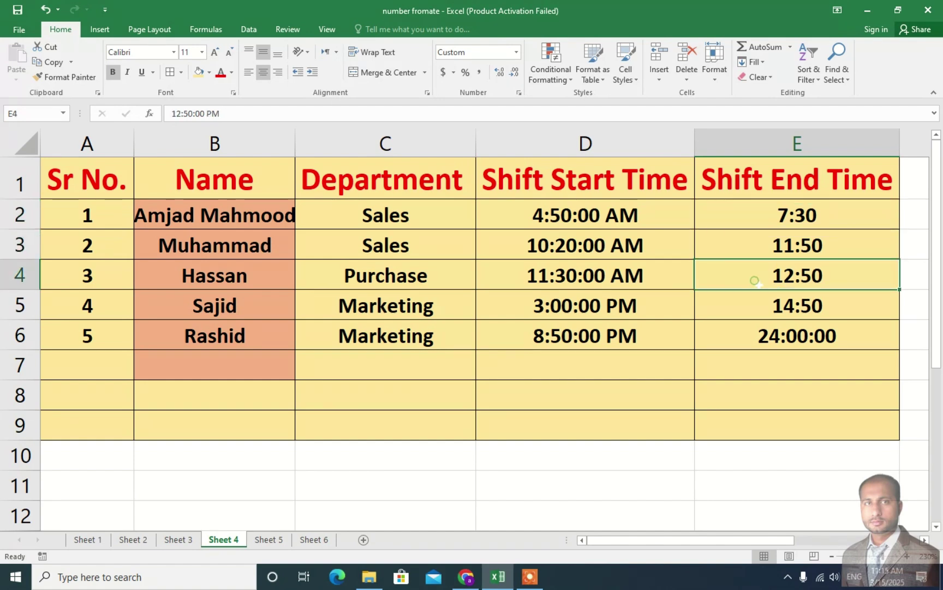
pyautogui.click(740, 311)
pyautogui.click(745, 344)
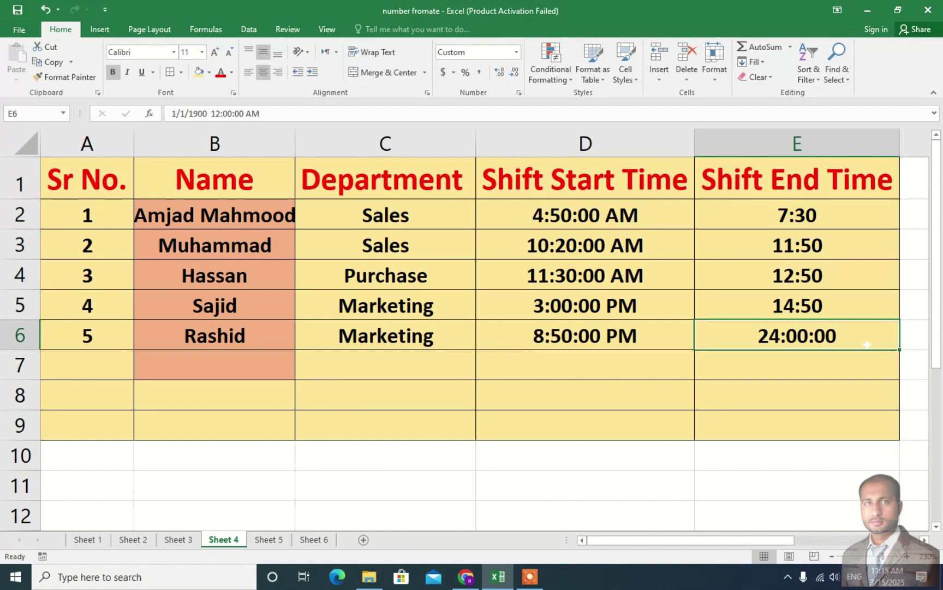
# Apply the Time format to the Shift End Time cells E2:E6
pyautogui.moveTo(732, 214); pyautogui.dragTo(748, 339)
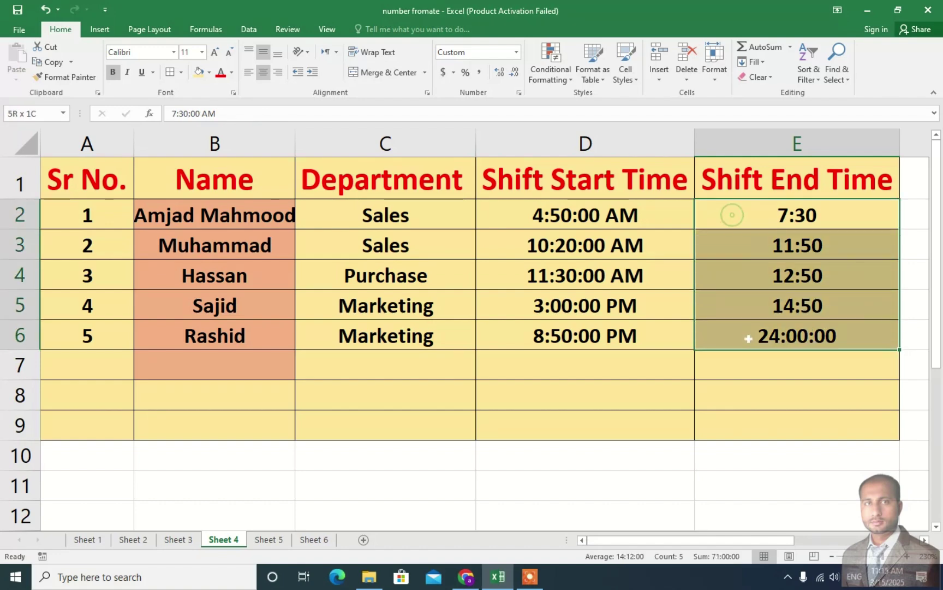
pyautogui.click(515, 52)
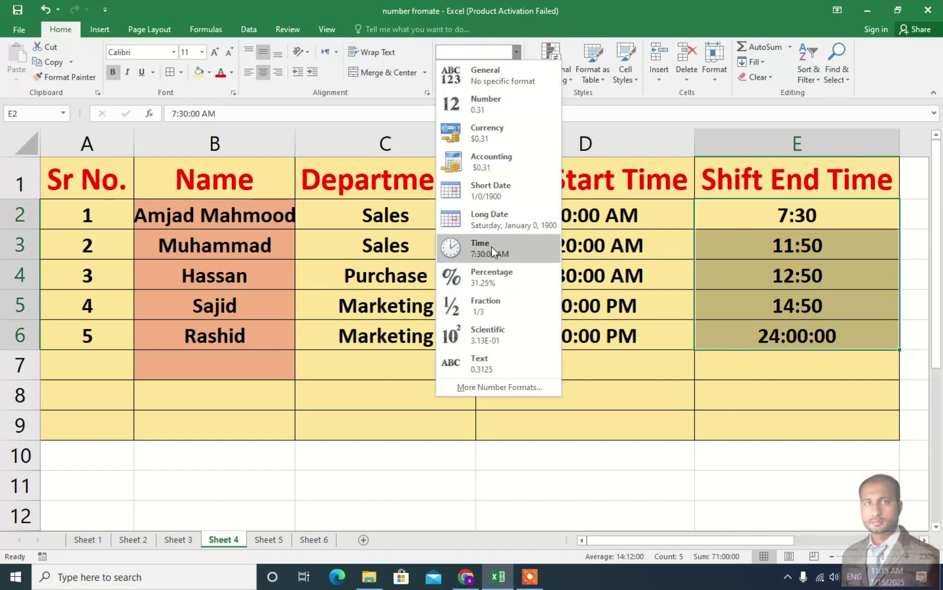
pyautogui.click(490, 248)
# Examine the Shift Start Time and Shift End Time cells for their stored values and applied number format
pyautogui.click(794, 327)
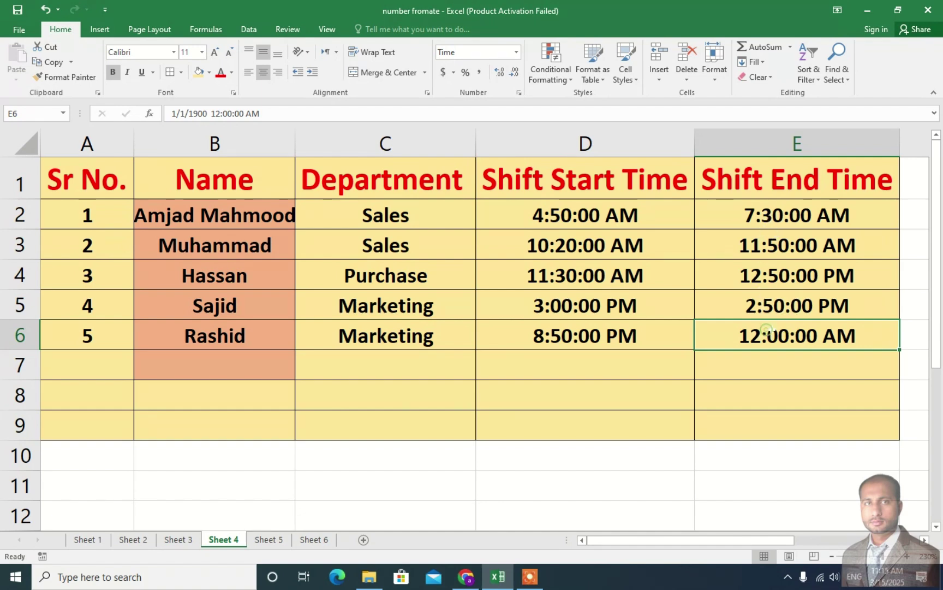
pyautogui.click(751, 219)
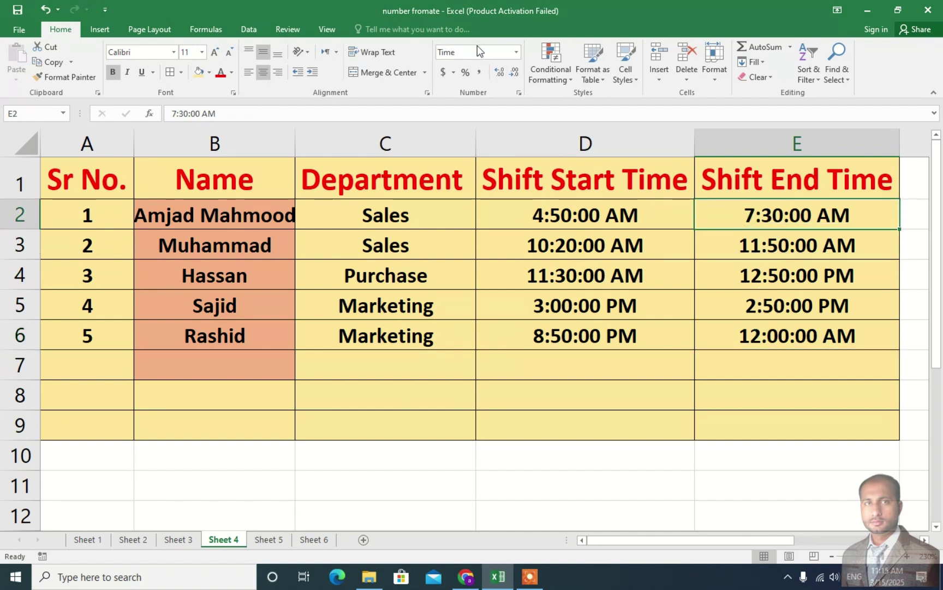
pyautogui.click(528, 218)
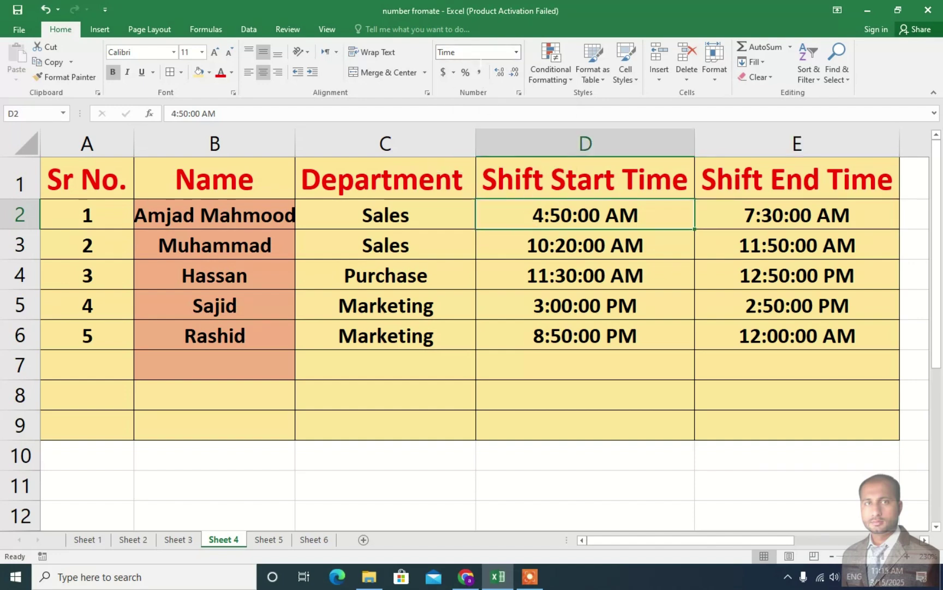
pyautogui.click(547, 256)
pyautogui.click(546, 282)
pyautogui.click(549, 305)
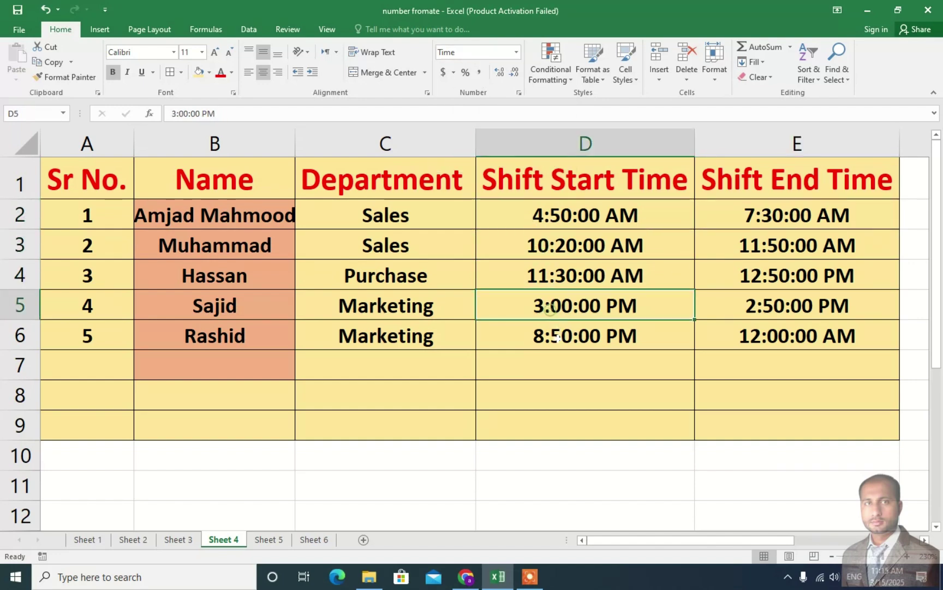
pyautogui.click(552, 334)
pyautogui.click(783, 246)
pyautogui.click(774, 312)
pyautogui.click(770, 335)
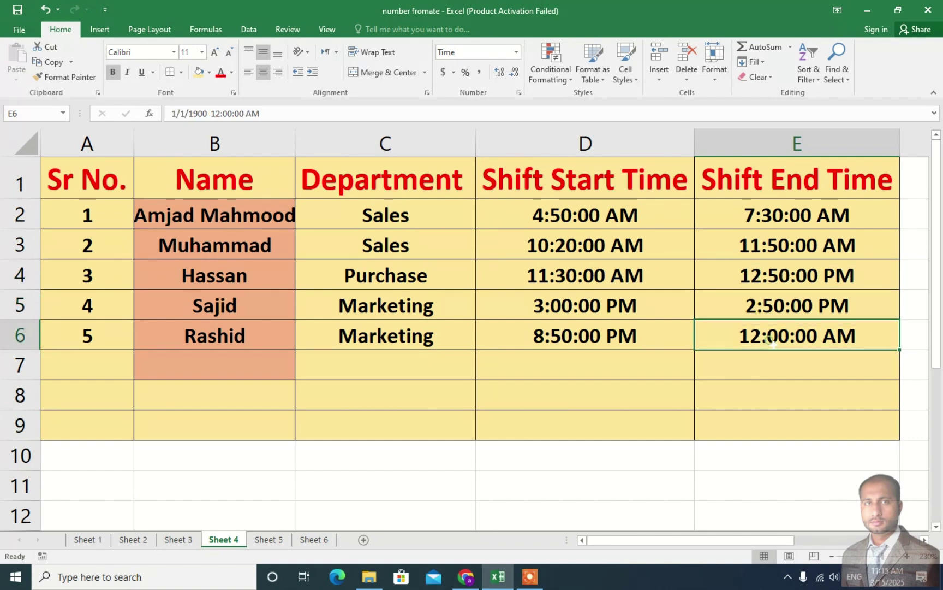
pyautogui.click(567, 281)
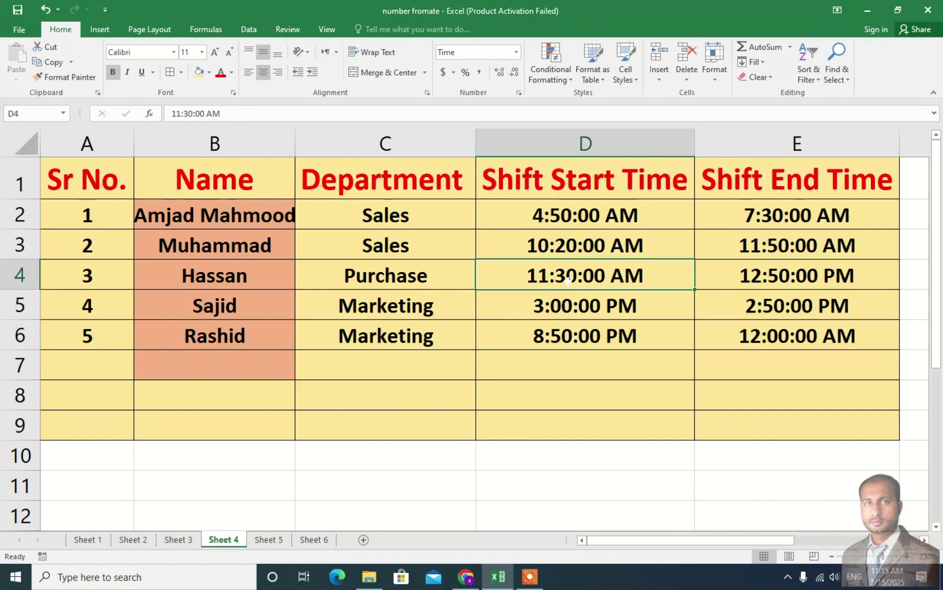
# Enter 20 in the Shift Start Time cell D6 and 24 in cell D5
pyautogui.click(571, 340)
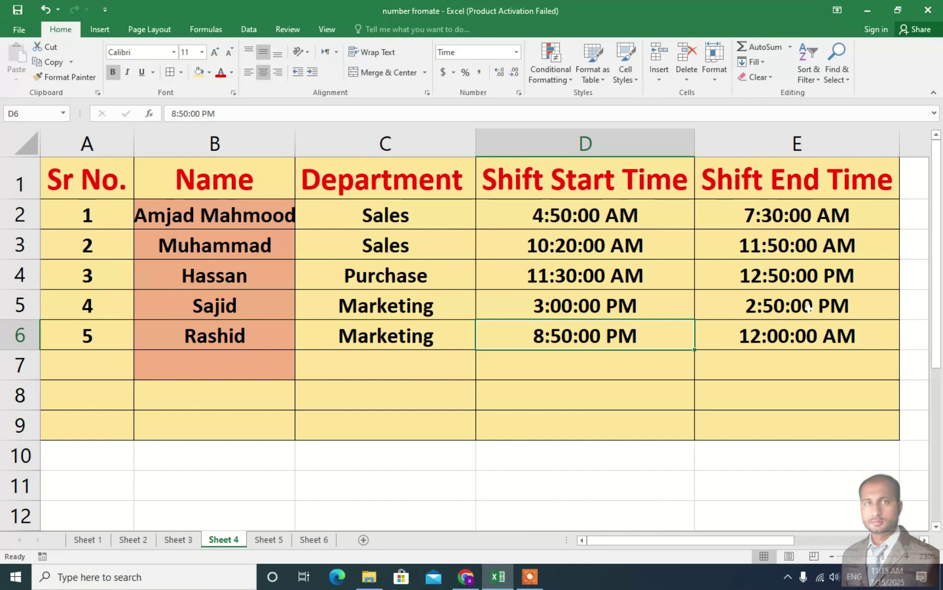
pyautogui.write('20')
pyautogui.press('Return')
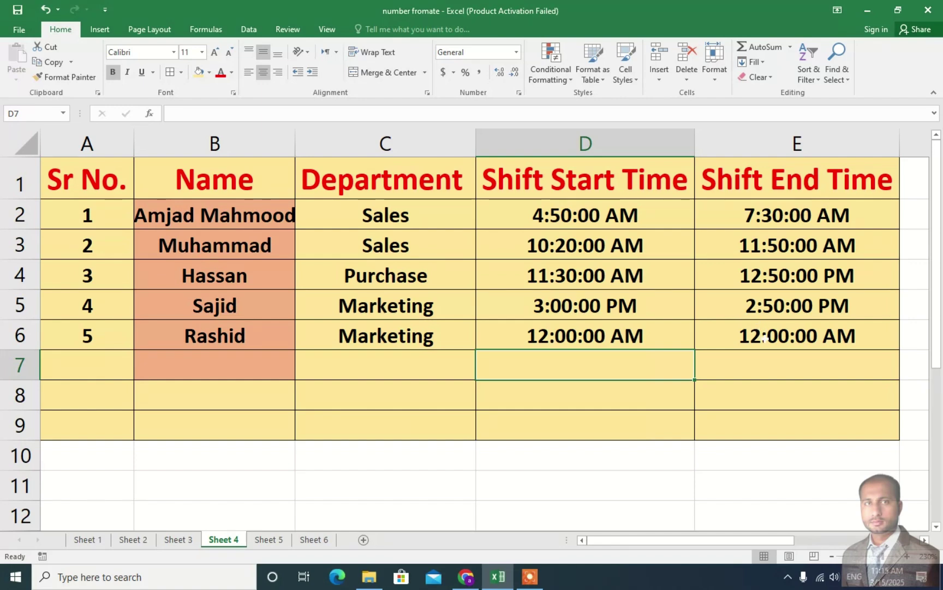
pyautogui.click(620, 304)
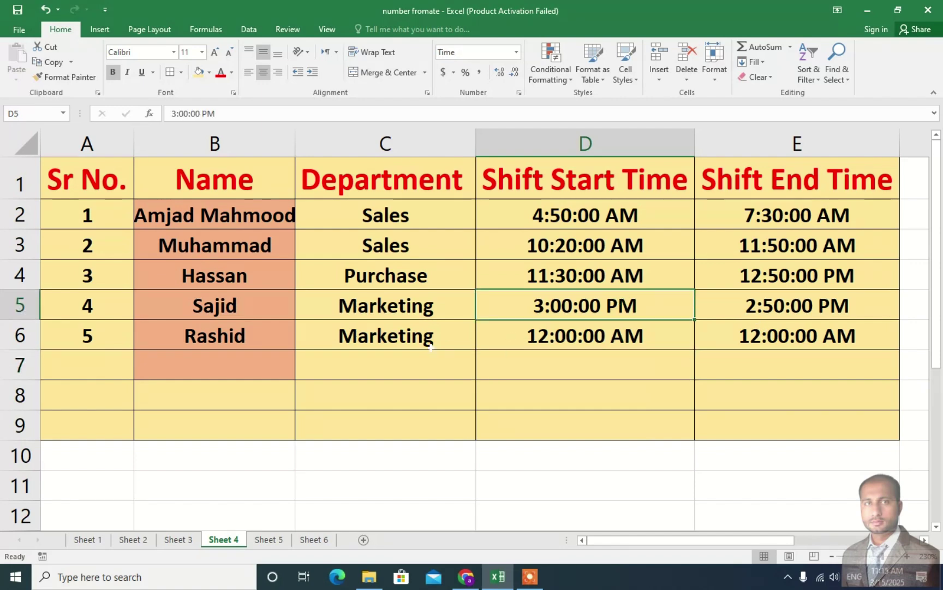
pyautogui.write('24')
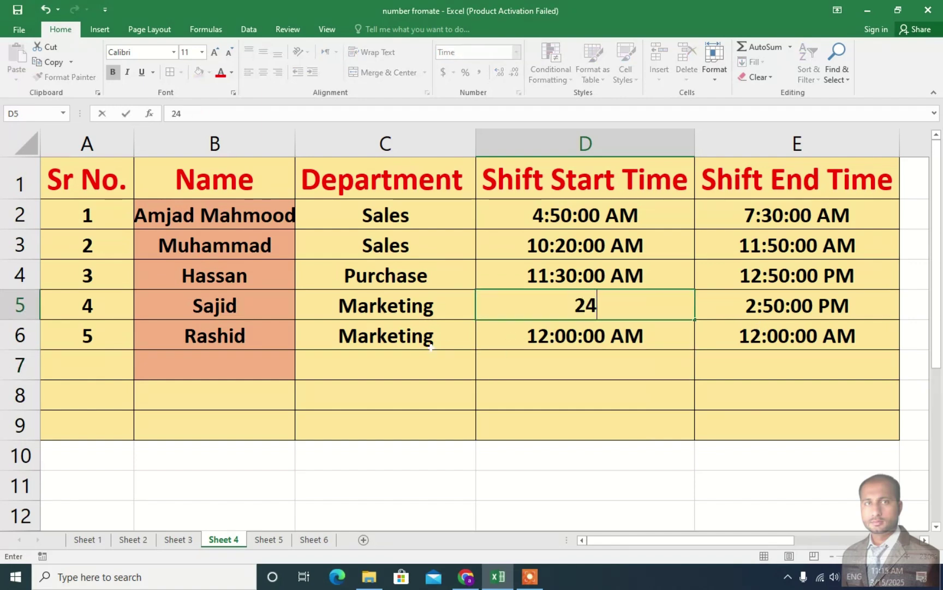
pyautogui.press('Return')
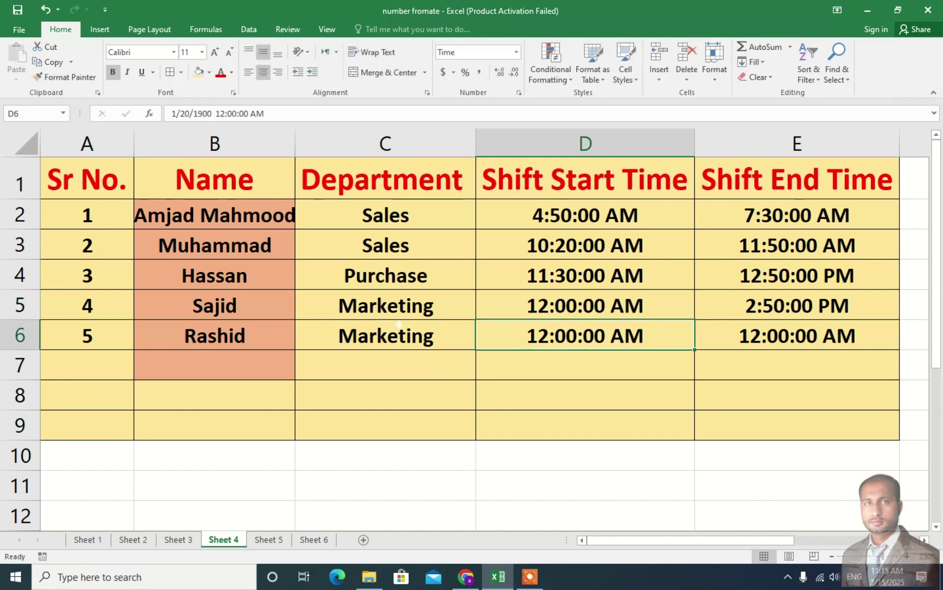
# Review the available number formats for cell D5 and for the F.A Percentage cell D2 on Sheet 2
pyautogui.click(560, 309)
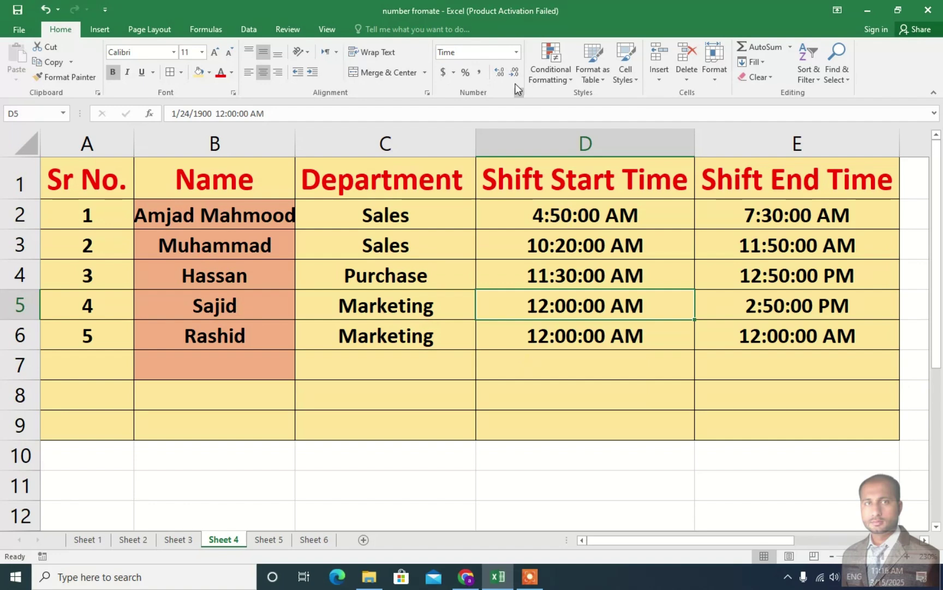
pyautogui.click(516, 52)
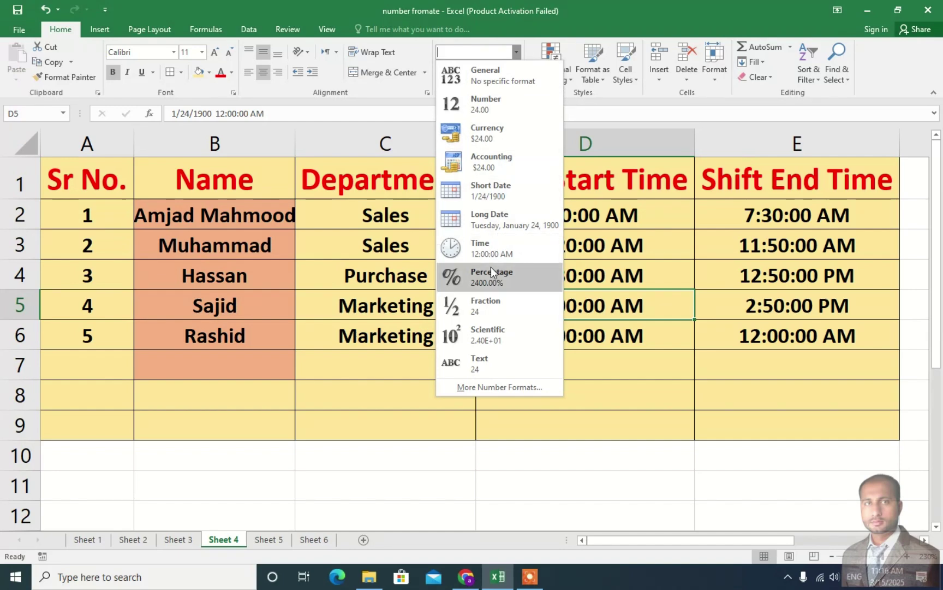
pyautogui.click(121, 539)
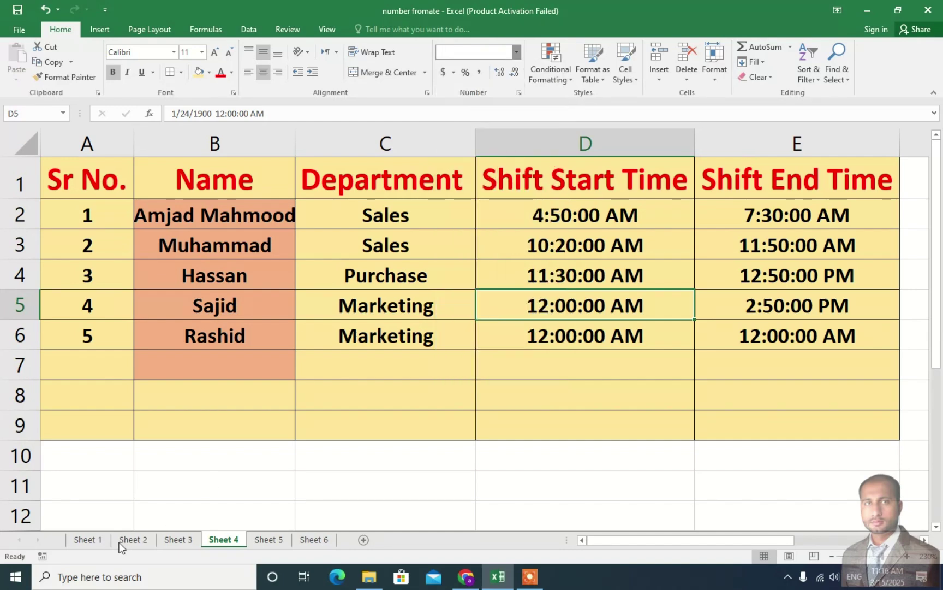
pyautogui.click(129, 540)
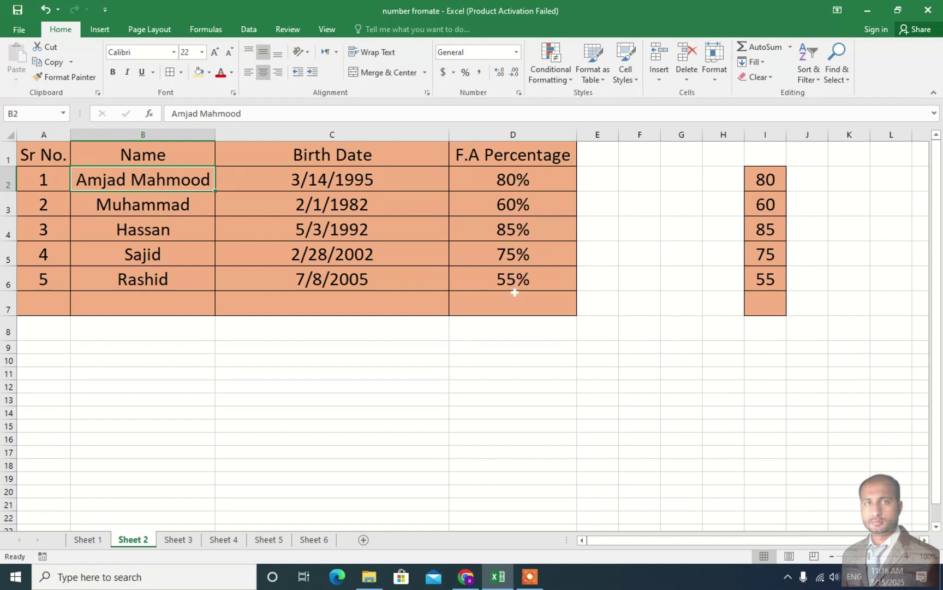
pyautogui.click(527, 184)
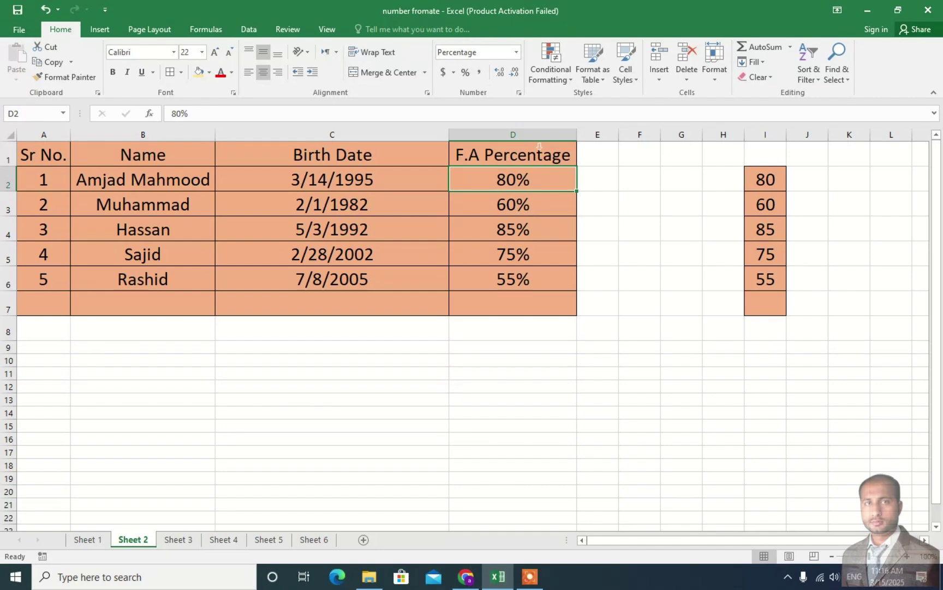
pyautogui.click(516, 52)
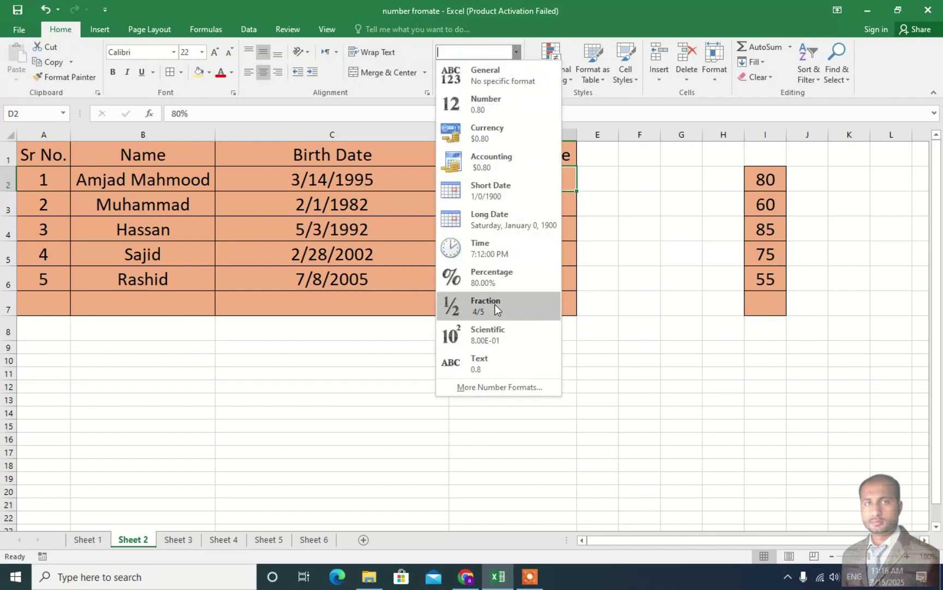
pyautogui.click(596, 181)
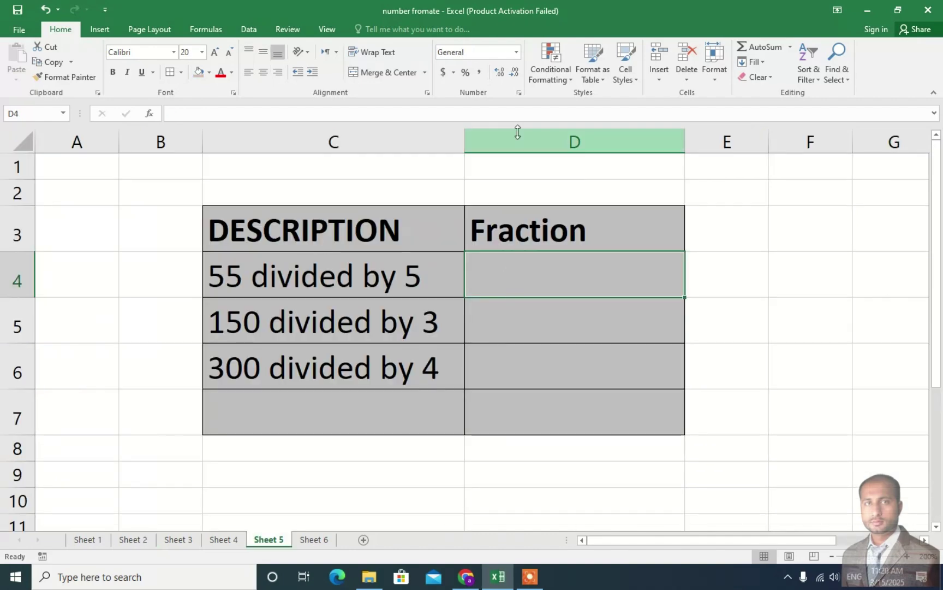
# Review the number formats available for the Fraction cell D4 on Sheet 5 and the division description in C4
pyautogui.click(516, 52)
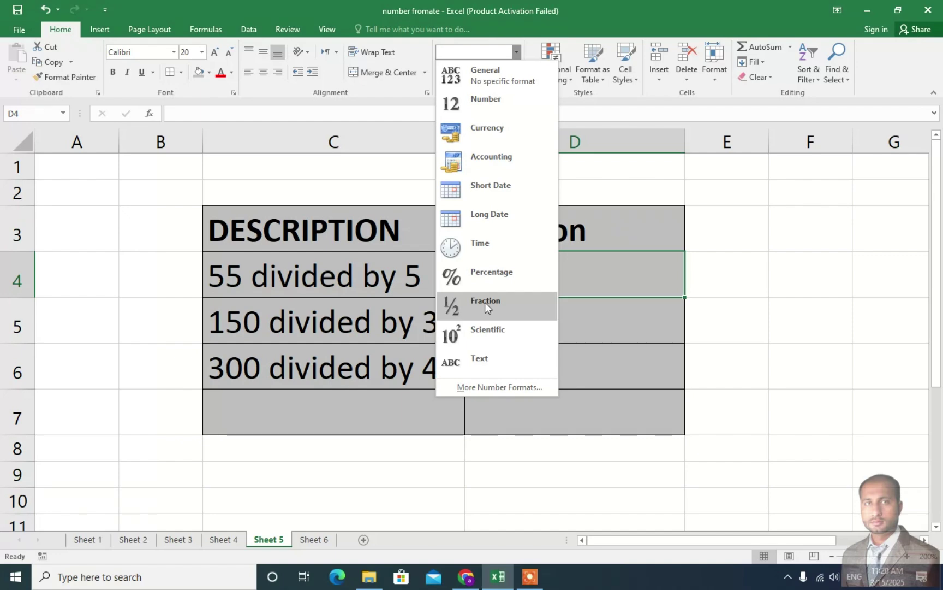
pyautogui.click(612, 278)
pyautogui.click(293, 283)
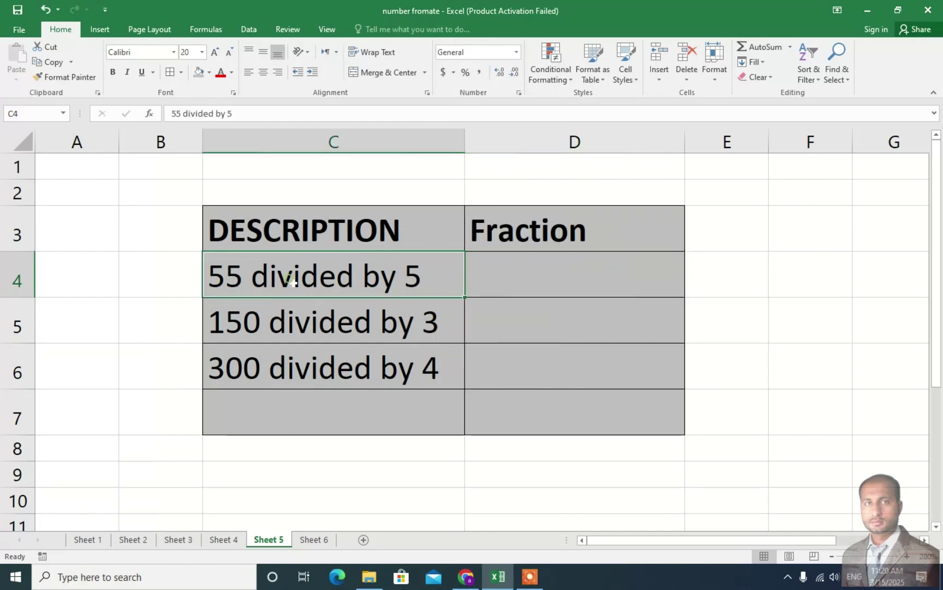
pyautogui.click(532, 285)
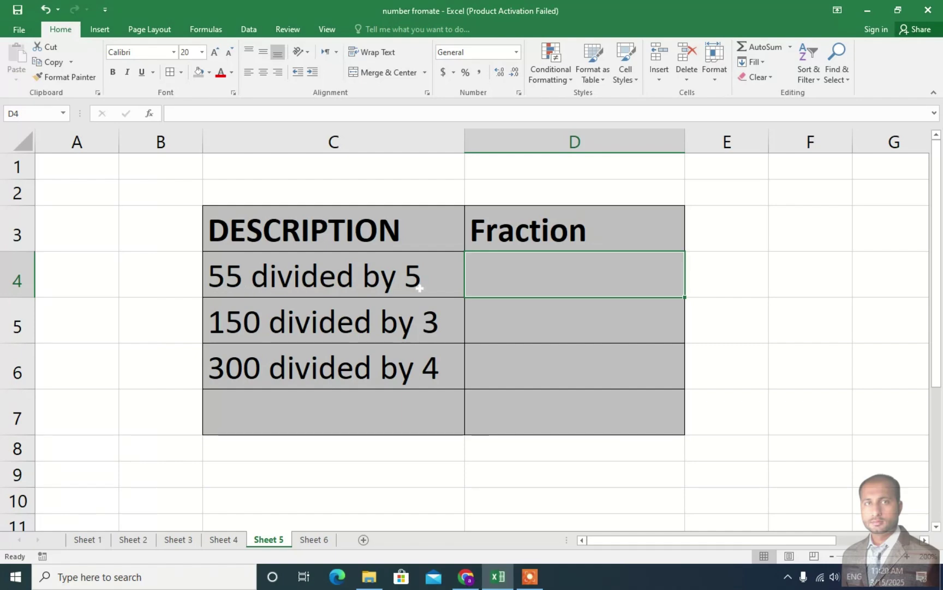
# Enter the formula =55/5 in the Fraction cell D4
pyautogui.click(507, 281)
pyautogui.write('=')
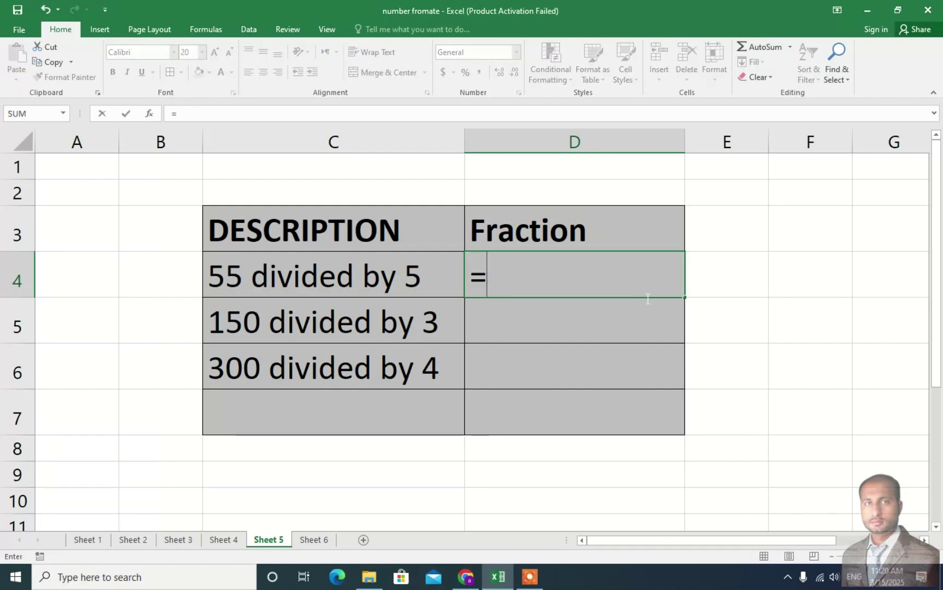
pyautogui.write('55')
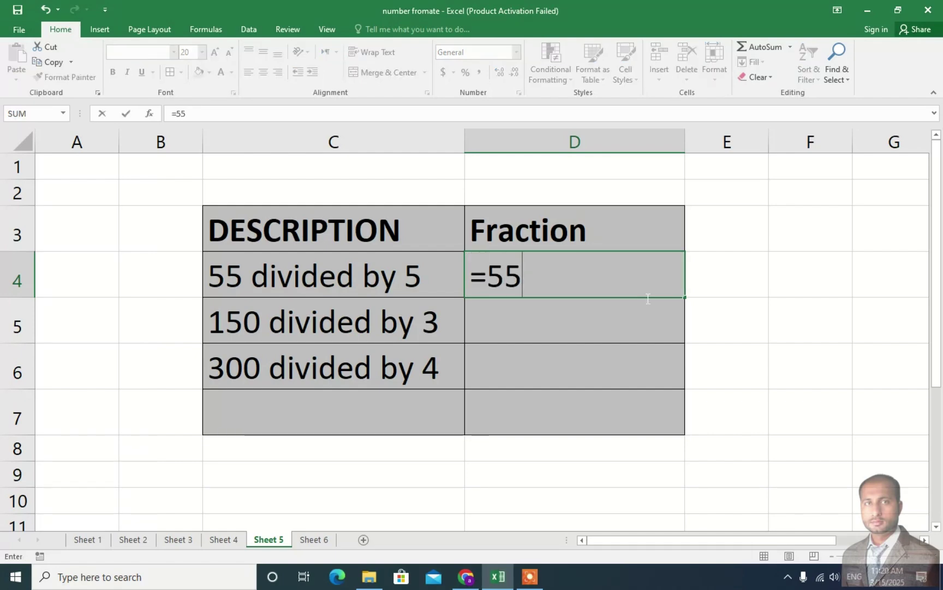
pyautogui.write('/5')
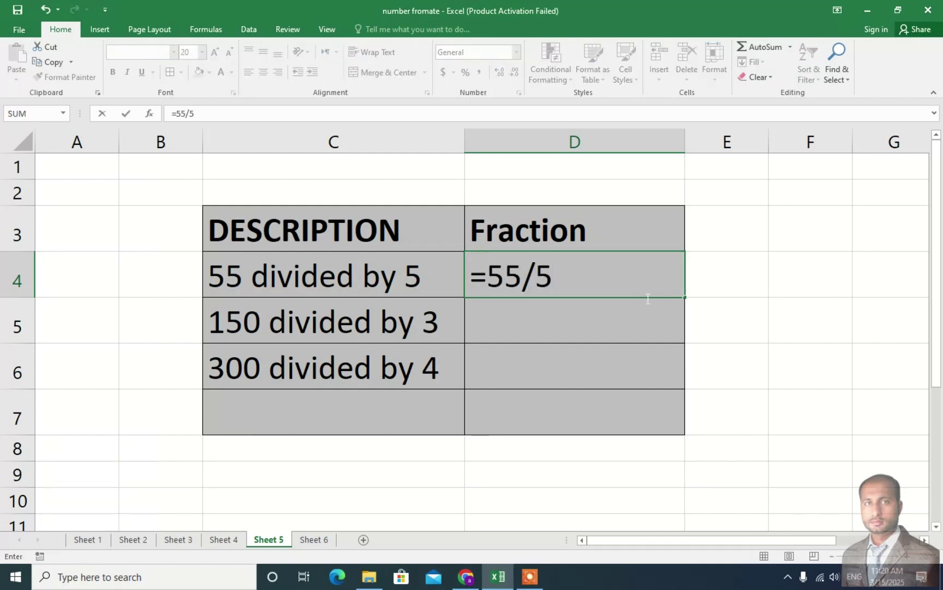
pyautogui.press('Return')
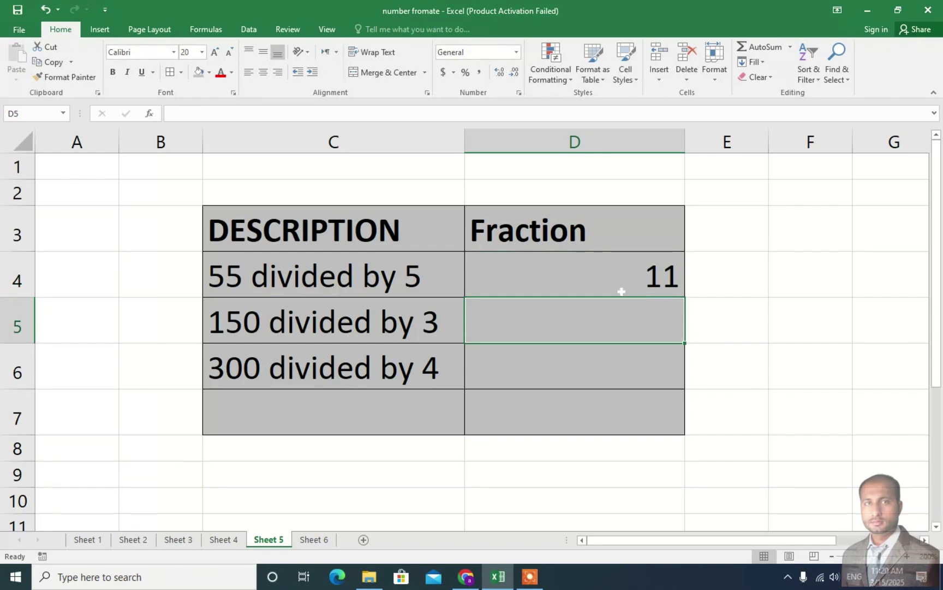
# Change the description in cell C4 to "56 divided by 5"
pyautogui.click(621, 290)
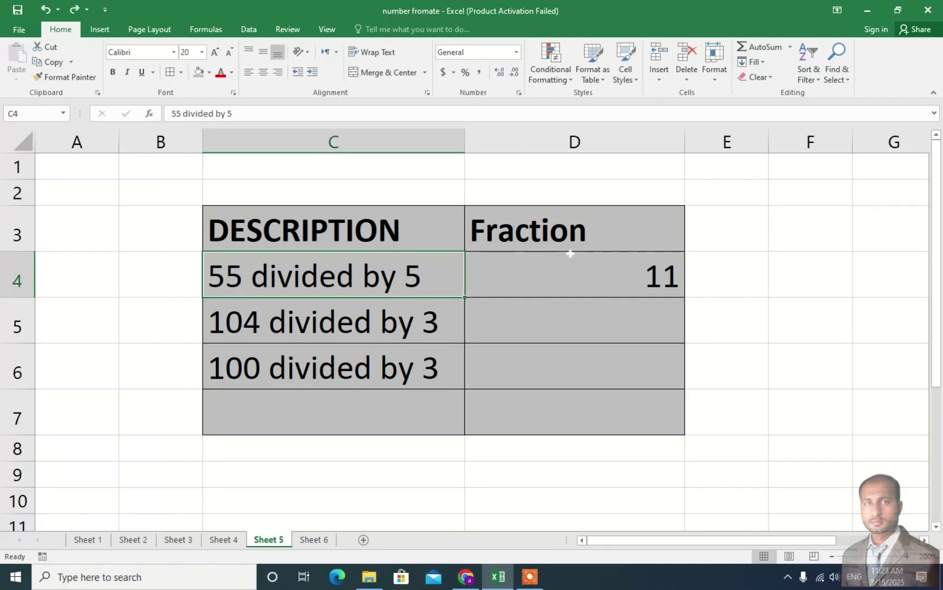
pyautogui.click(650, 284)
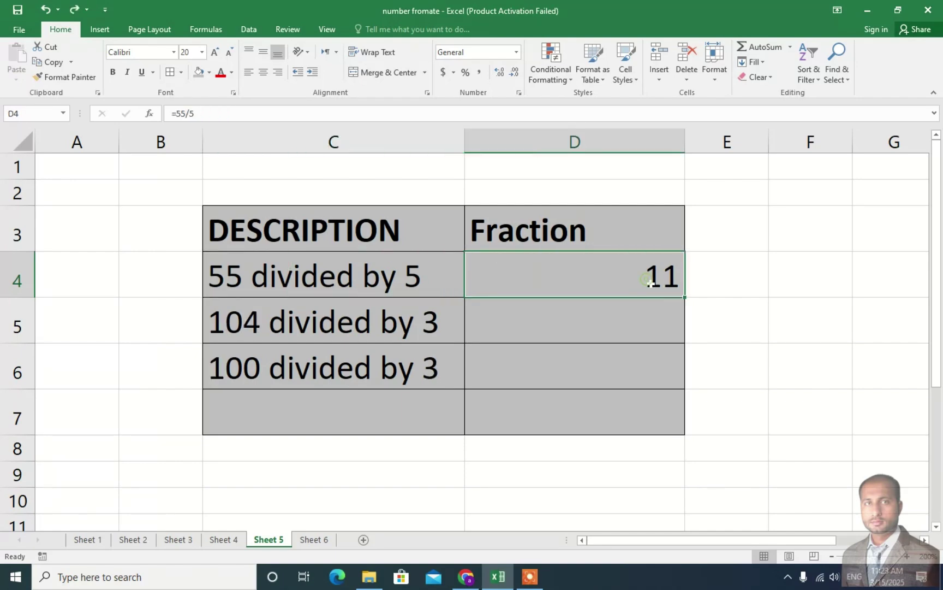
pyautogui.doubleClick(244, 280)
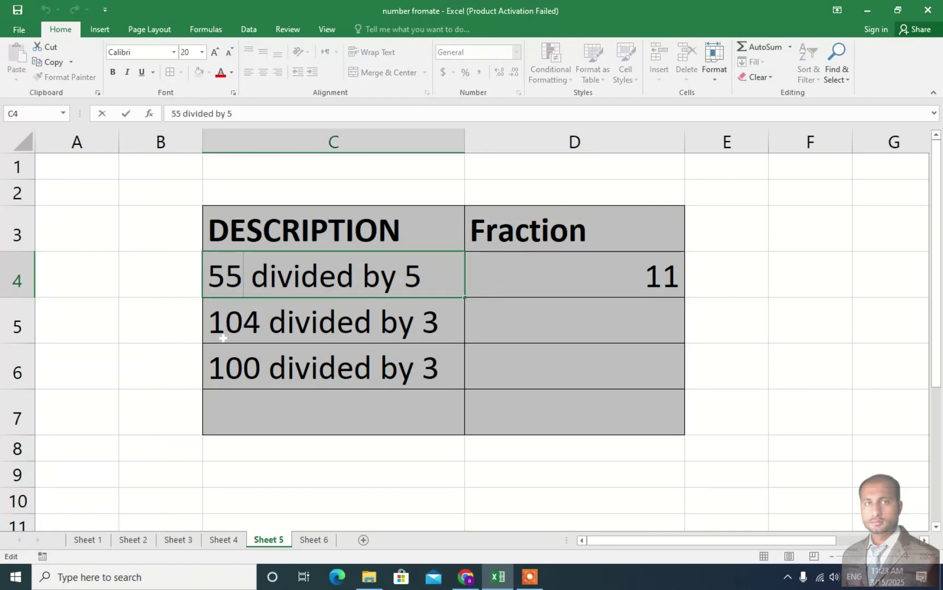
pyautogui.press('BackSpace')
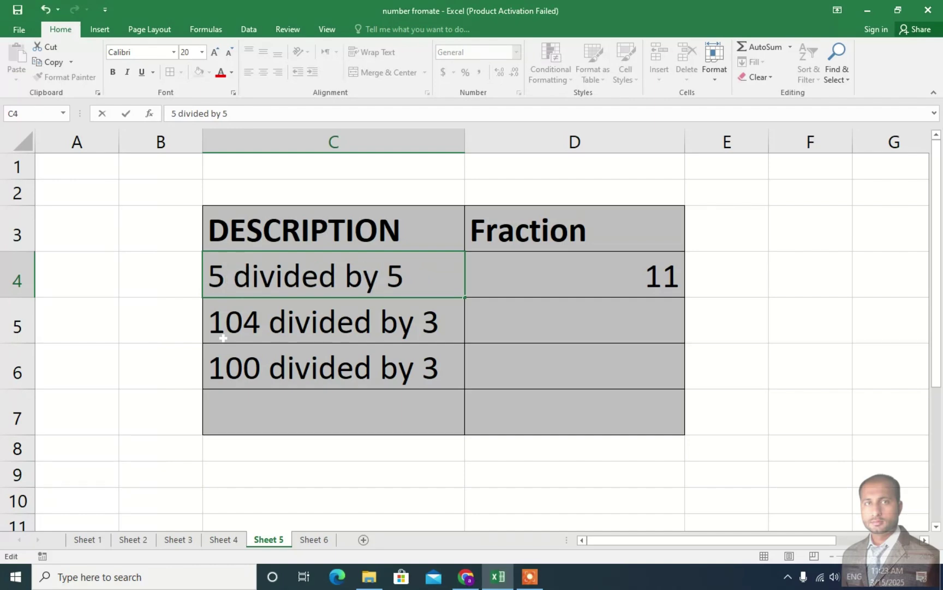
pyautogui.write('6')
pyautogui.click(550, 279)
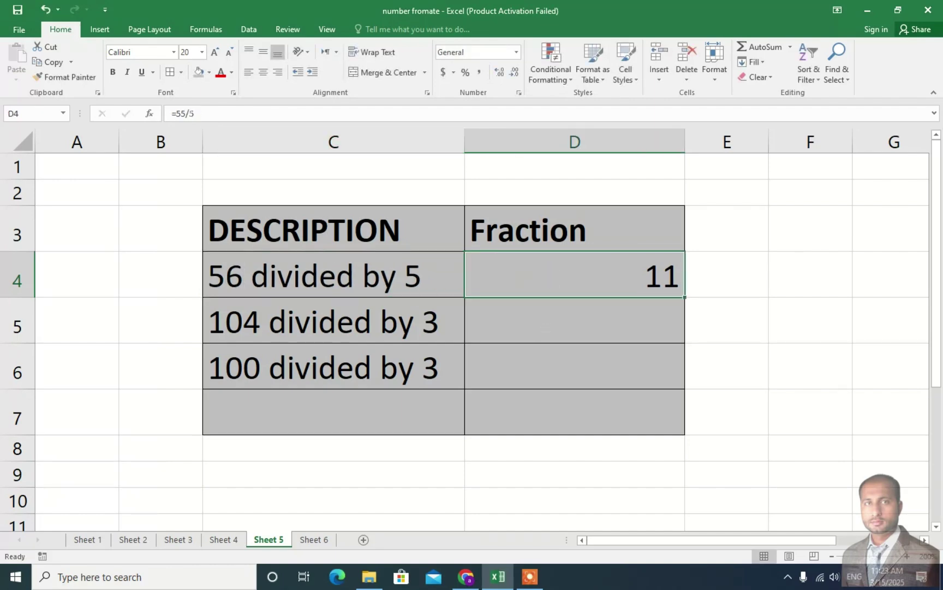
# Change the formula in the Fraction cell D4 to =56/5
pyautogui.doubleClick(552, 281)
pyautogui.press('BackSpace')
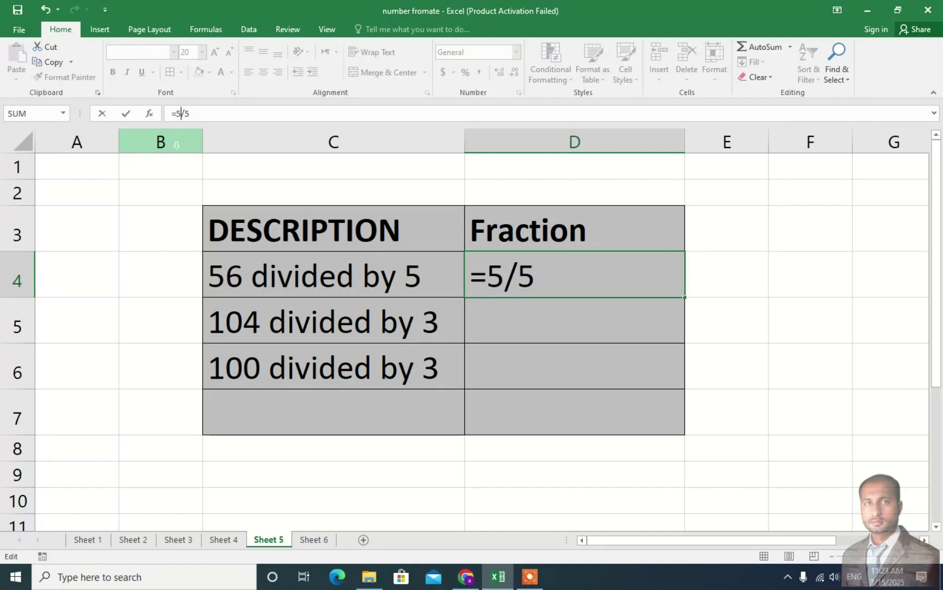
pyautogui.write('6')
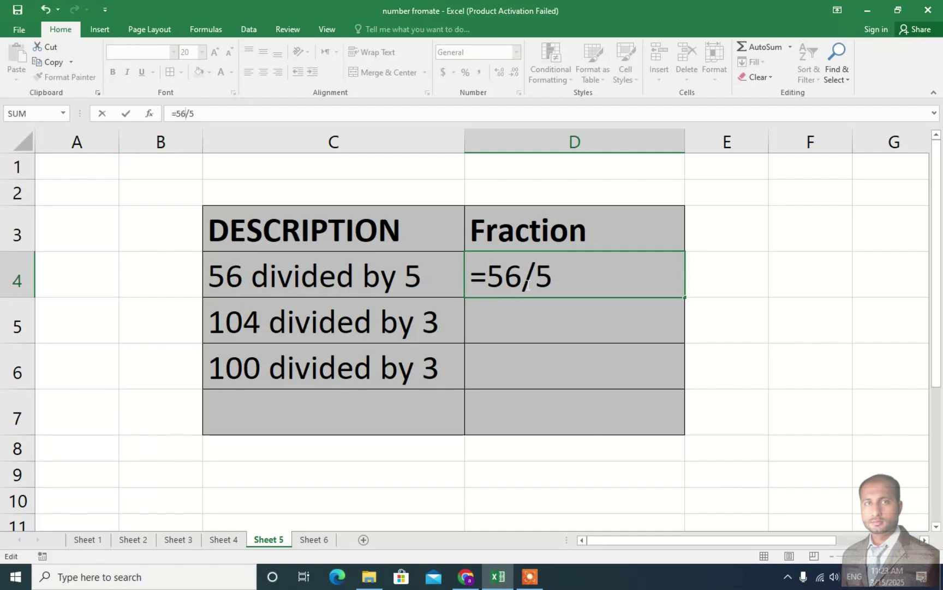
pyautogui.click(585, 321)
pyautogui.click(604, 282)
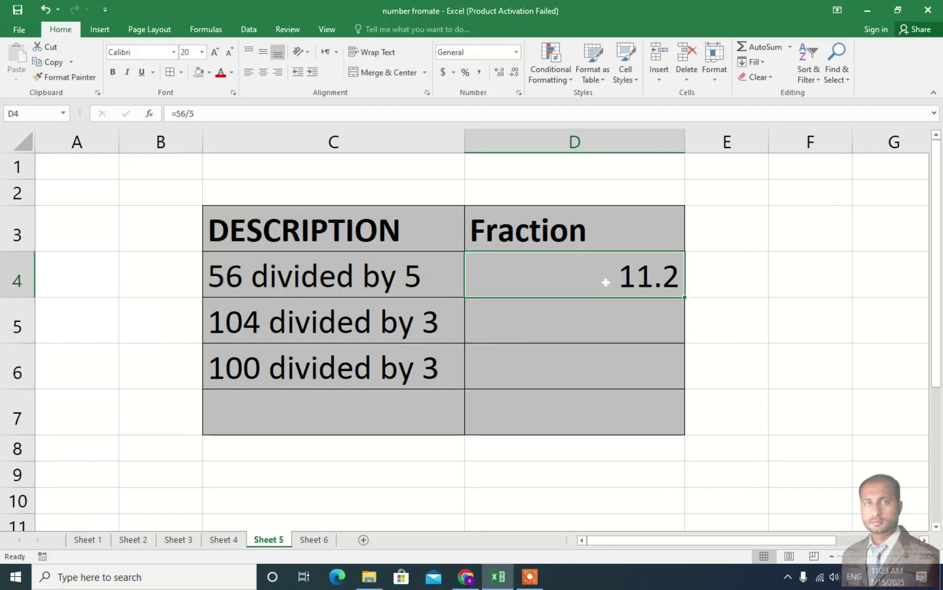
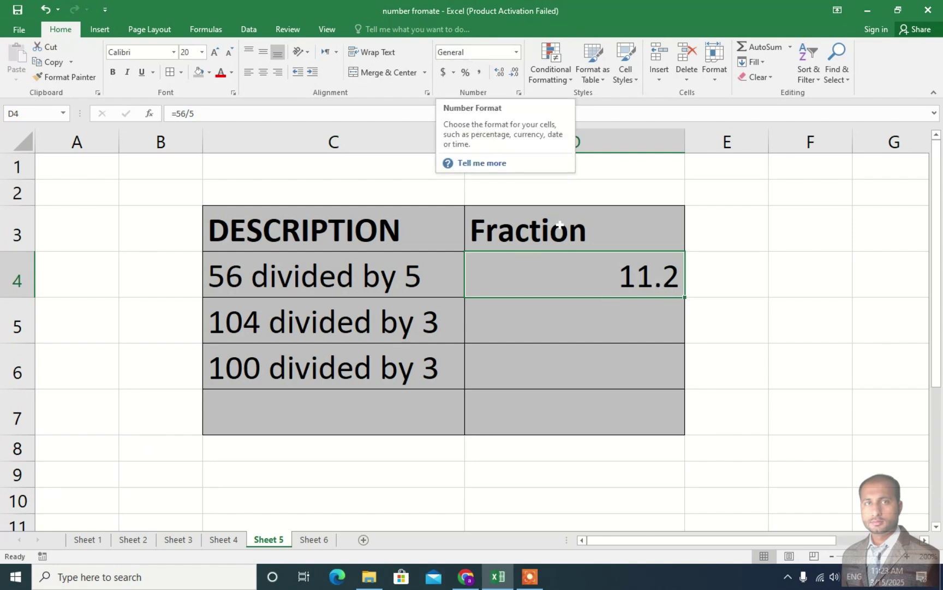
# Apply the Fraction number format to the 56 divided by 5 result in D4
pyautogui.click(517, 53)
pyautogui.click(495, 306)
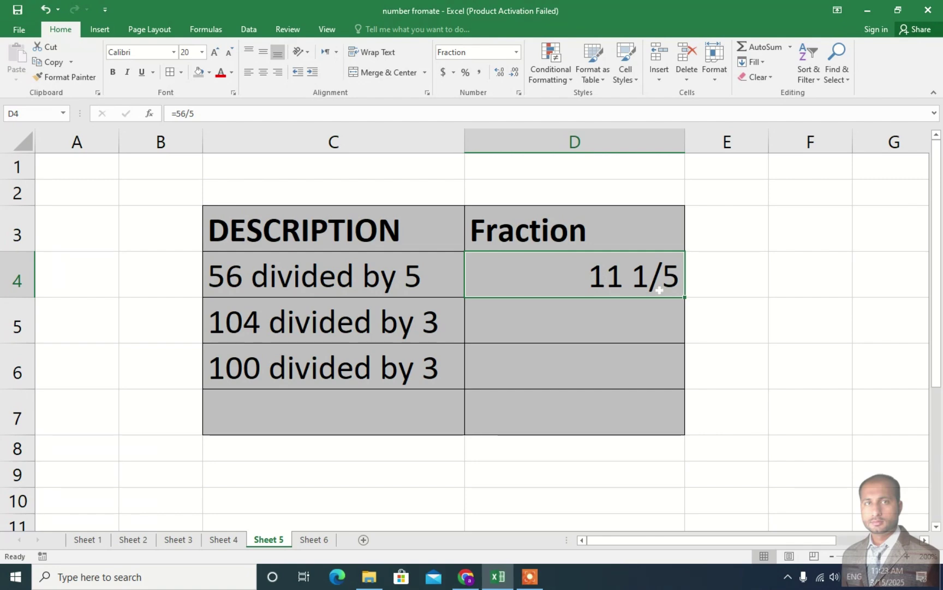
# Enter the formula =104/3 in cell D5 and format the cell as Fraction
pyautogui.click(521, 333)
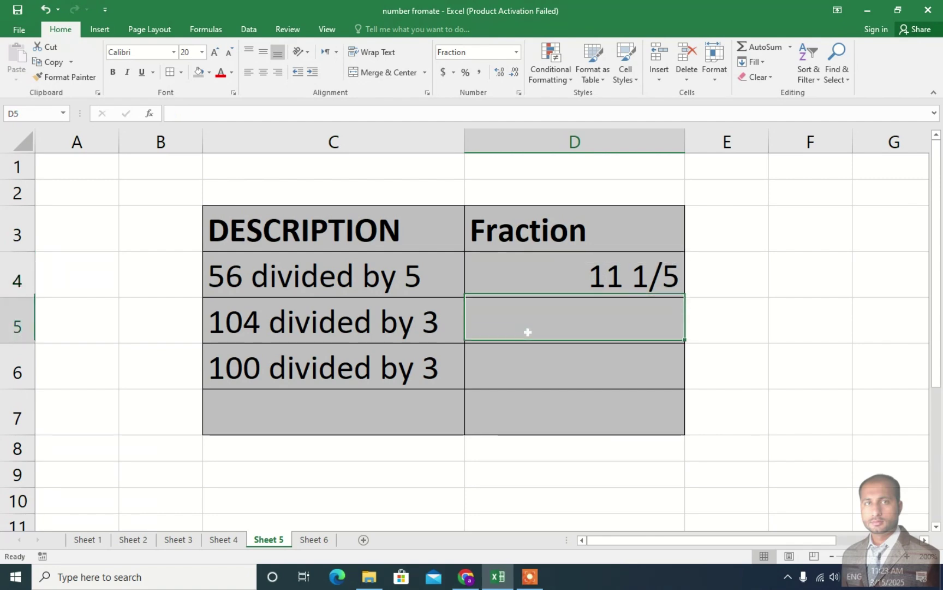
pyautogui.write('=104')
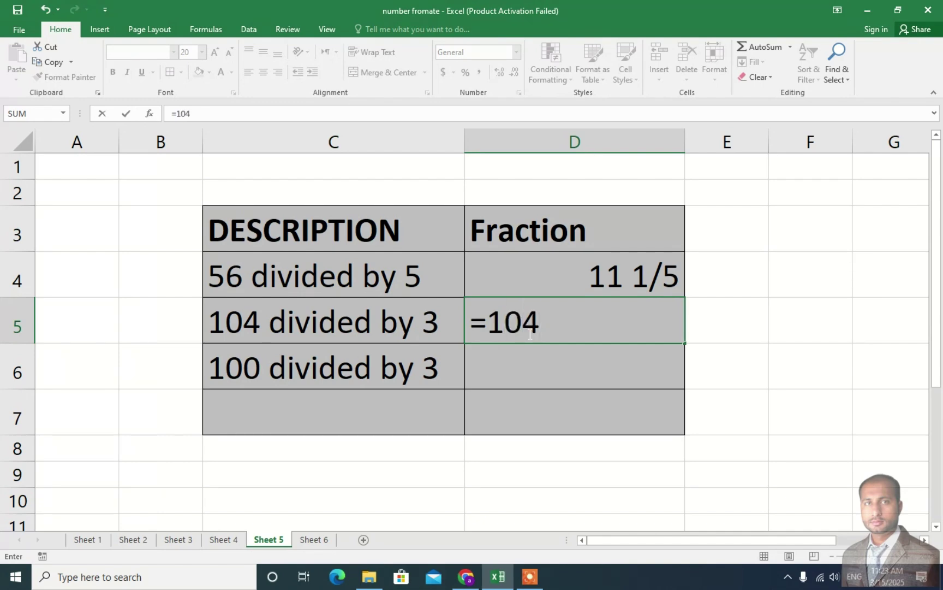
pyautogui.write('/3')
pyautogui.press('Return')
pyautogui.click(527, 331)
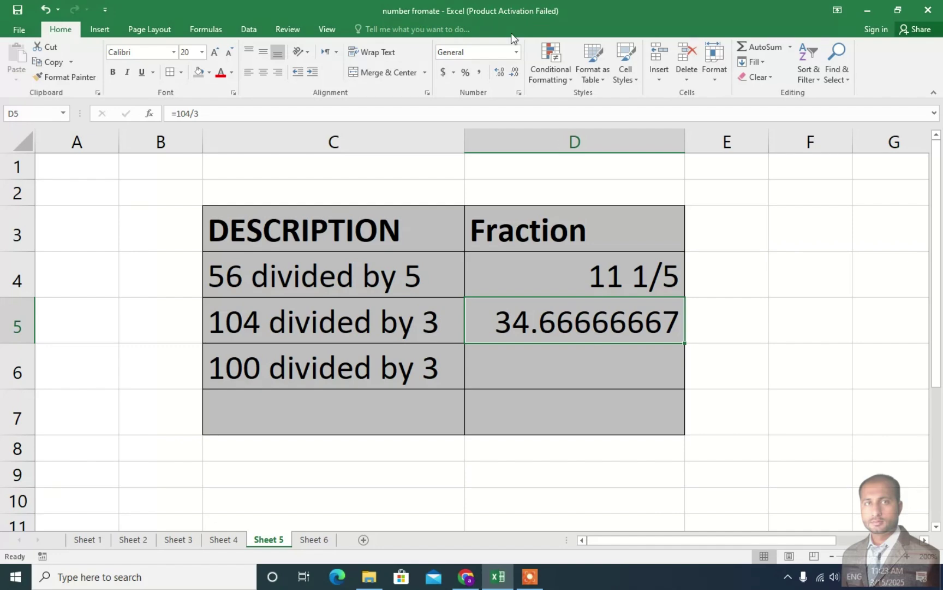
pyautogui.click(516, 52)
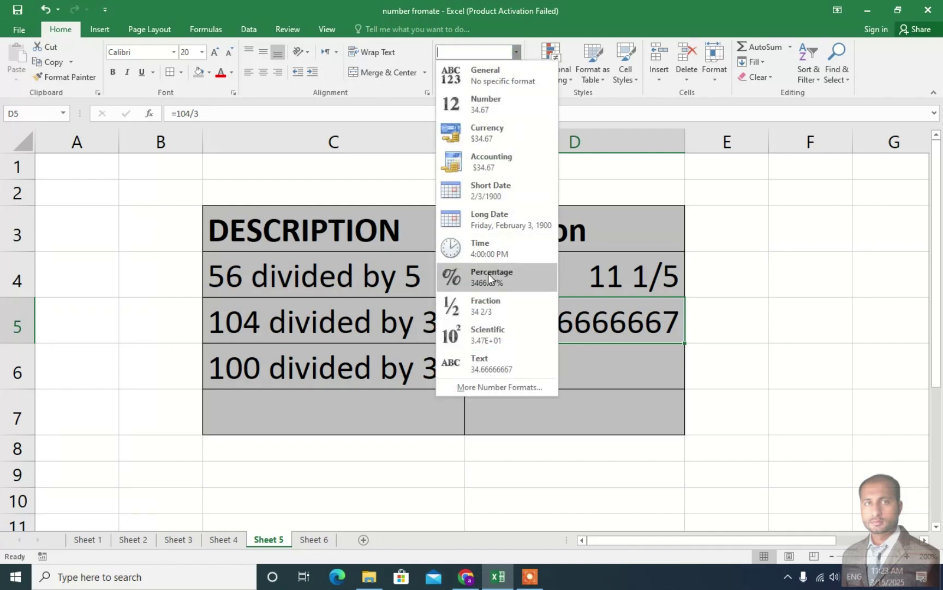
pyautogui.click(488, 304)
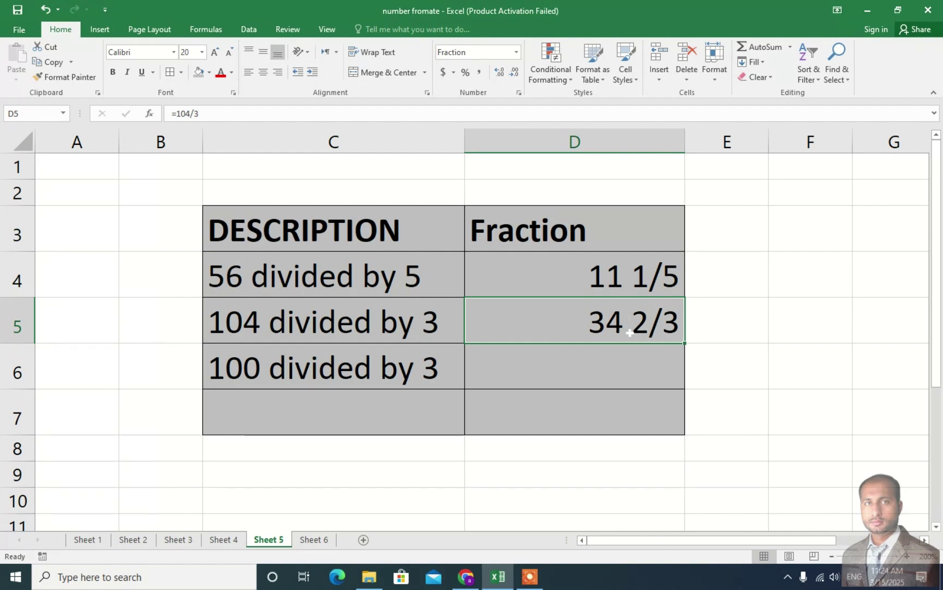
# Enter the formula =100/3 in cell D6 and format the cell as Fraction
pyautogui.click(547, 376)
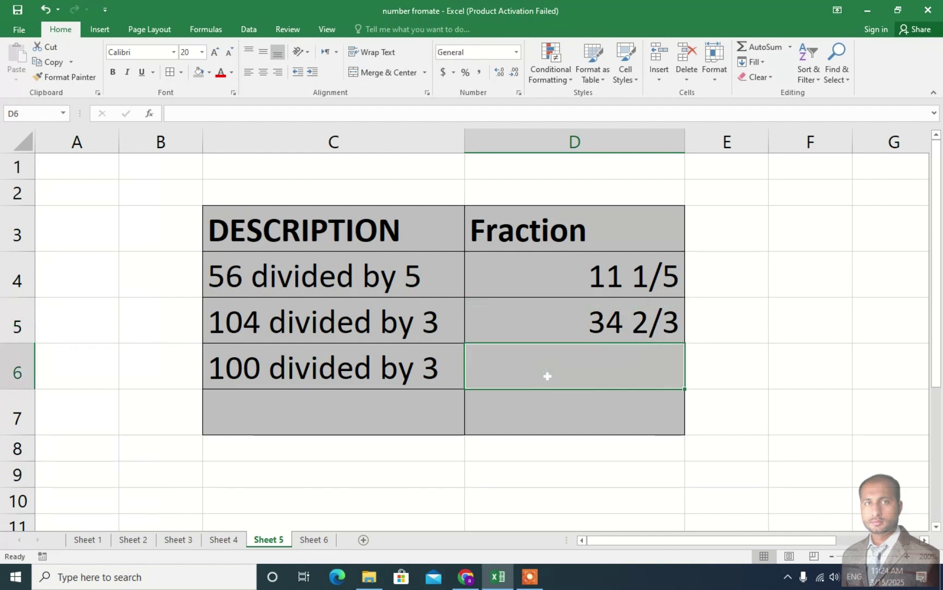
pyautogui.write('=100')
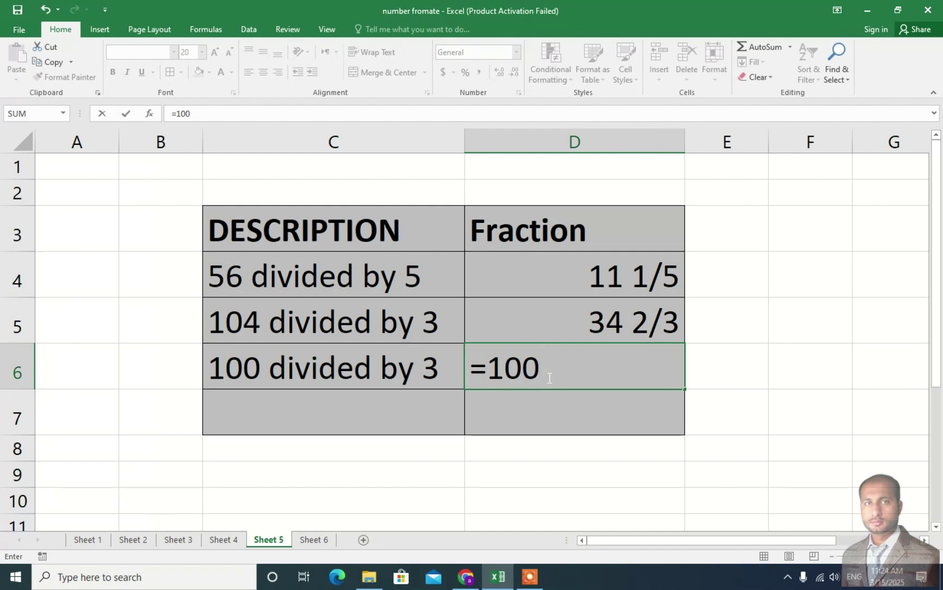
pyautogui.write('/3')
pyautogui.press('Return')
pyautogui.click(548, 377)
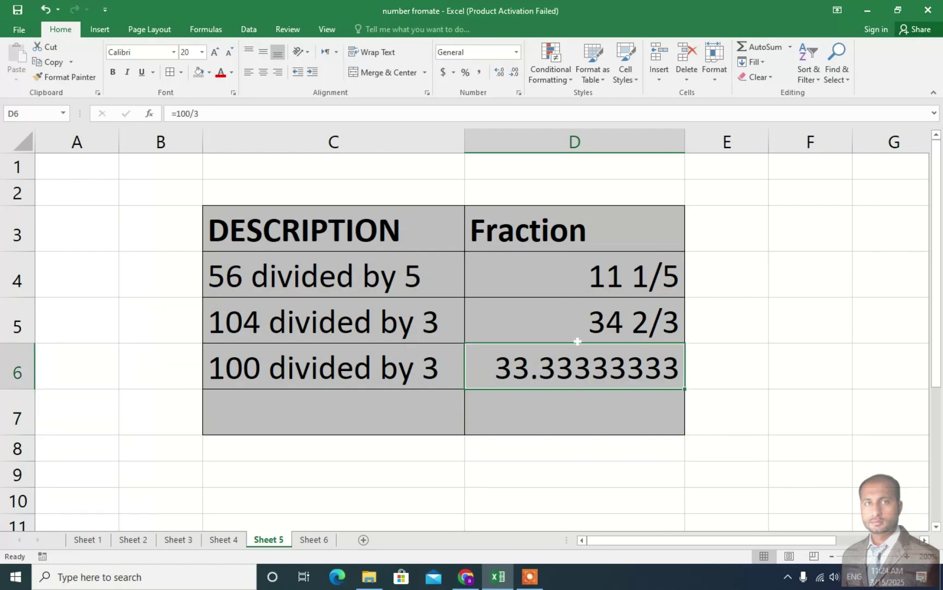
pyautogui.click(515, 51)
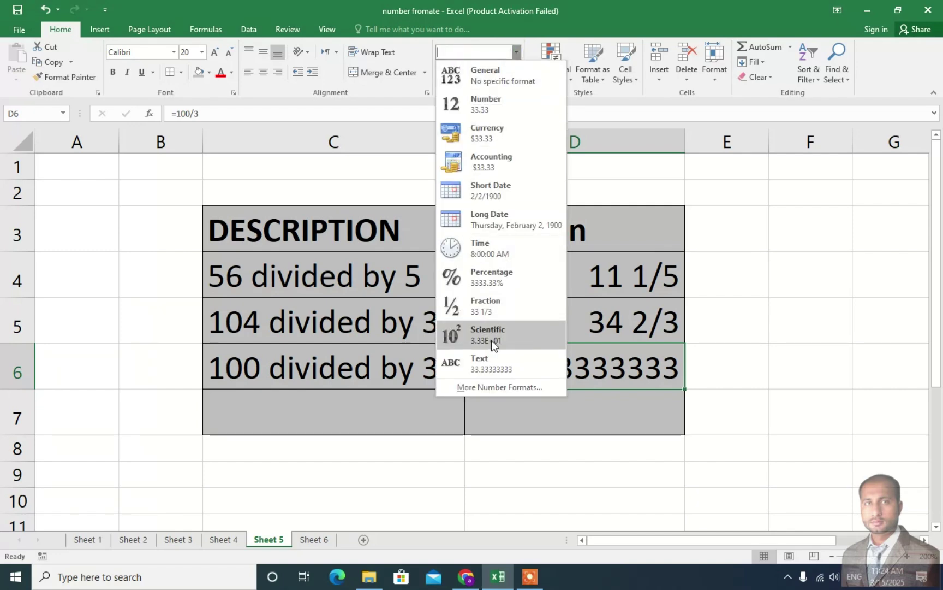
pyautogui.click(484, 304)
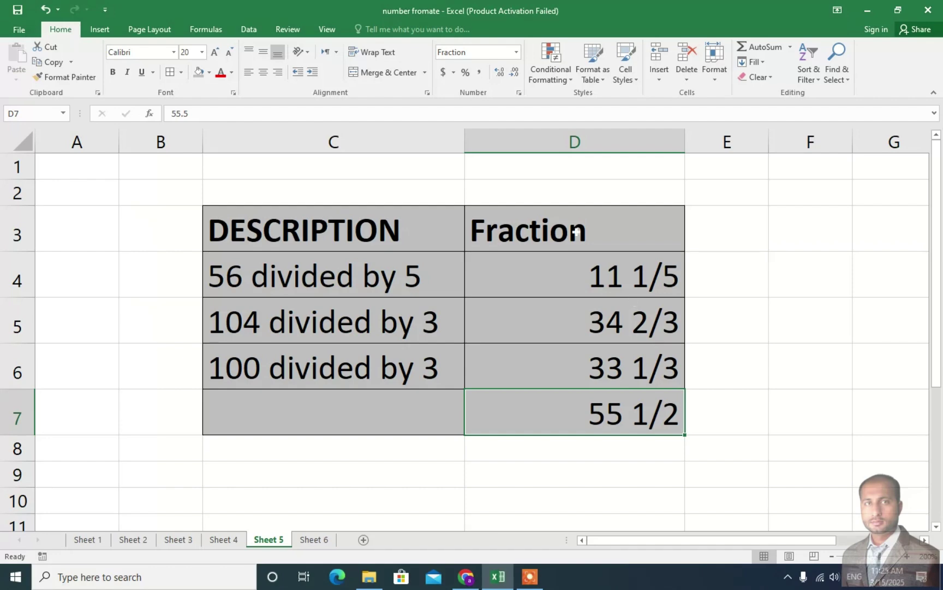
pyautogui.click(516, 51)
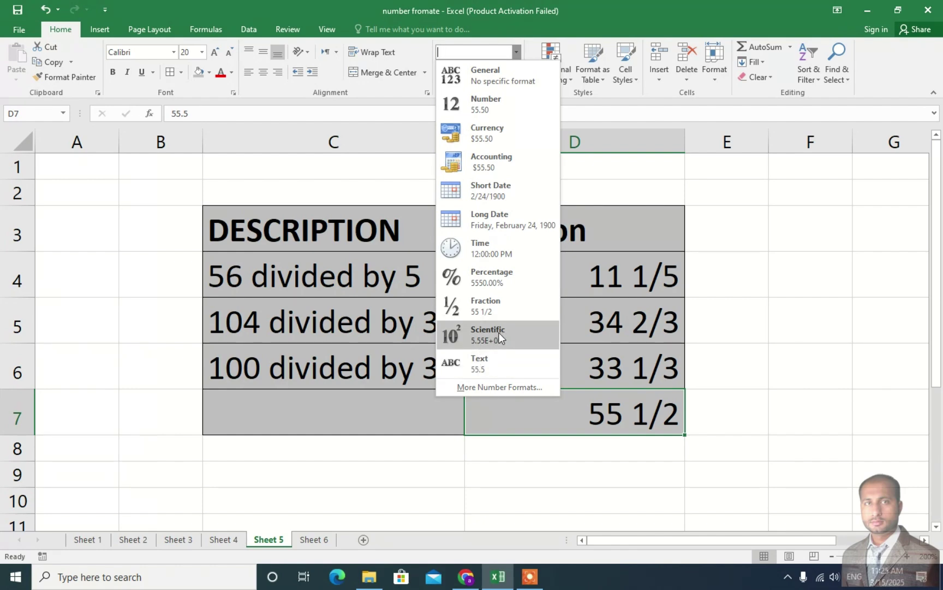
pyautogui.click(274, 287)
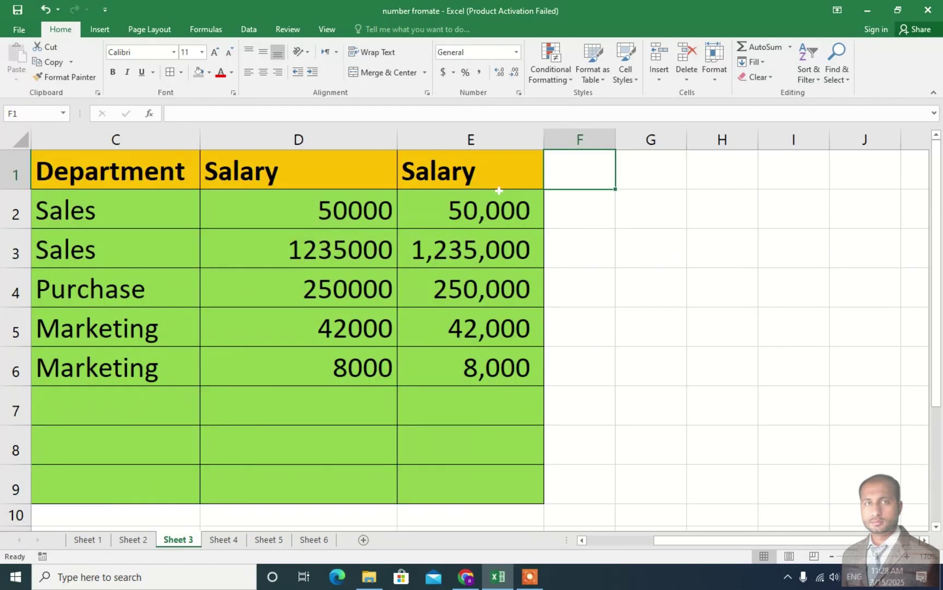
pyautogui.click(516, 52)
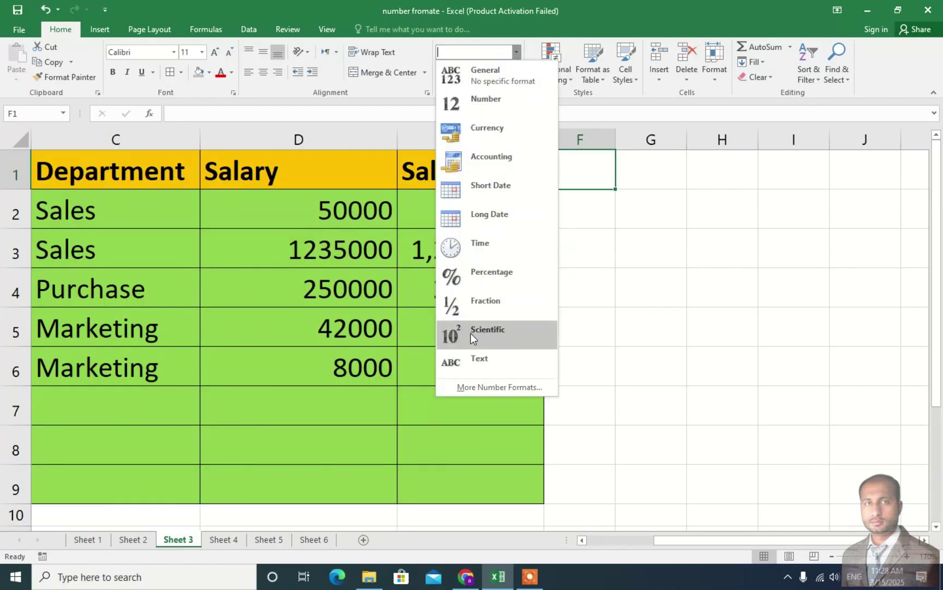
pyautogui.click(628, 315)
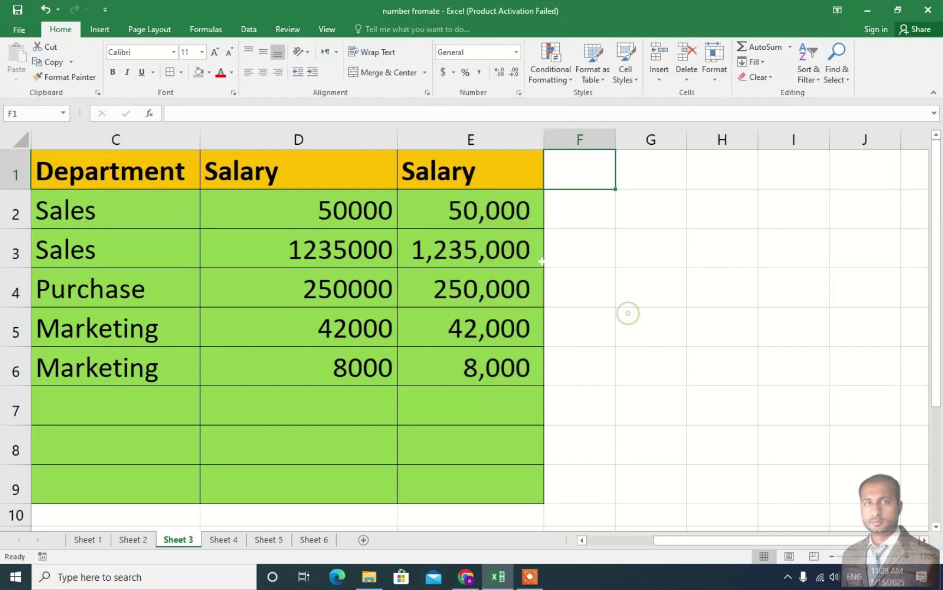
# Copy the Salary column E1:E6 on Sheet 3 into F1:F6 and widen column F to fit the figures
pyautogui.moveTo(485, 213); pyautogui.dragTo(487, 366)
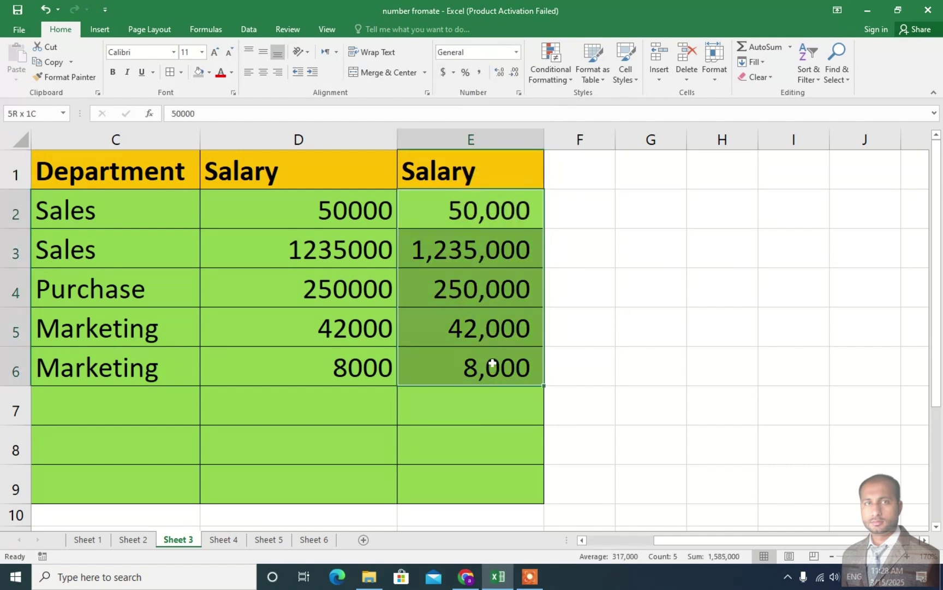
pyautogui.moveTo(488, 175); pyautogui.dragTo(508, 366)
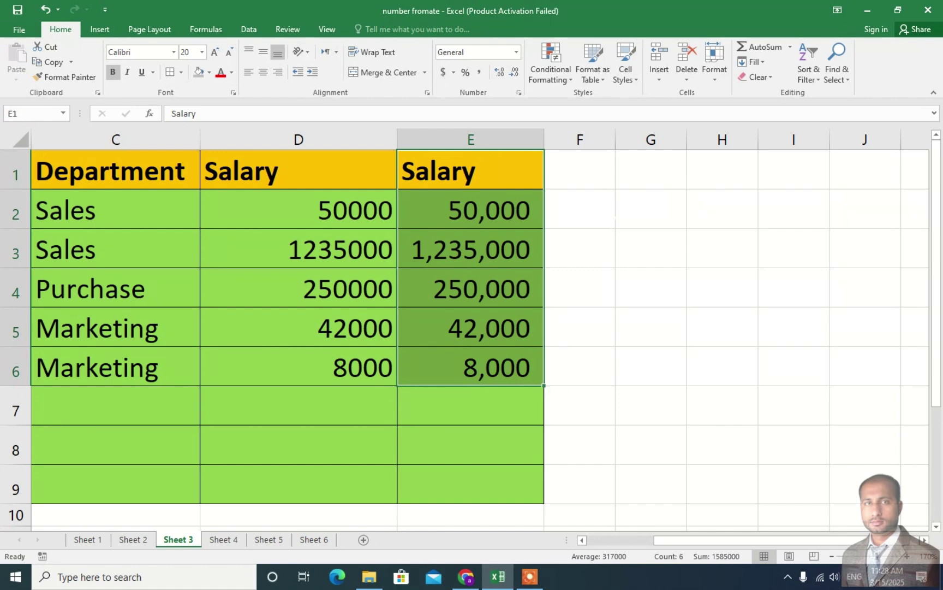
pyautogui.click(599, 172)
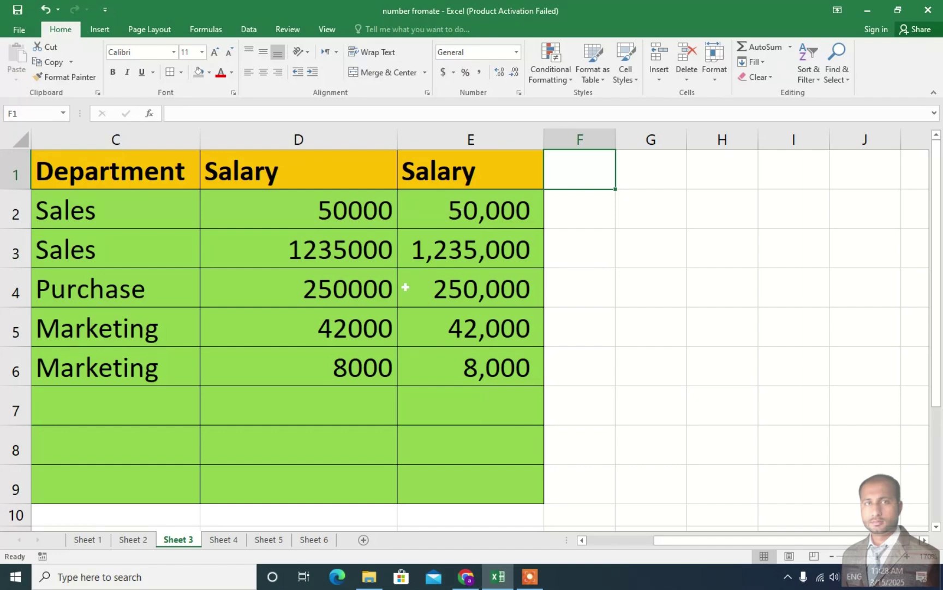
pyautogui.write('Salary 50,000 1,235,000 250,000 42,000 8,000')
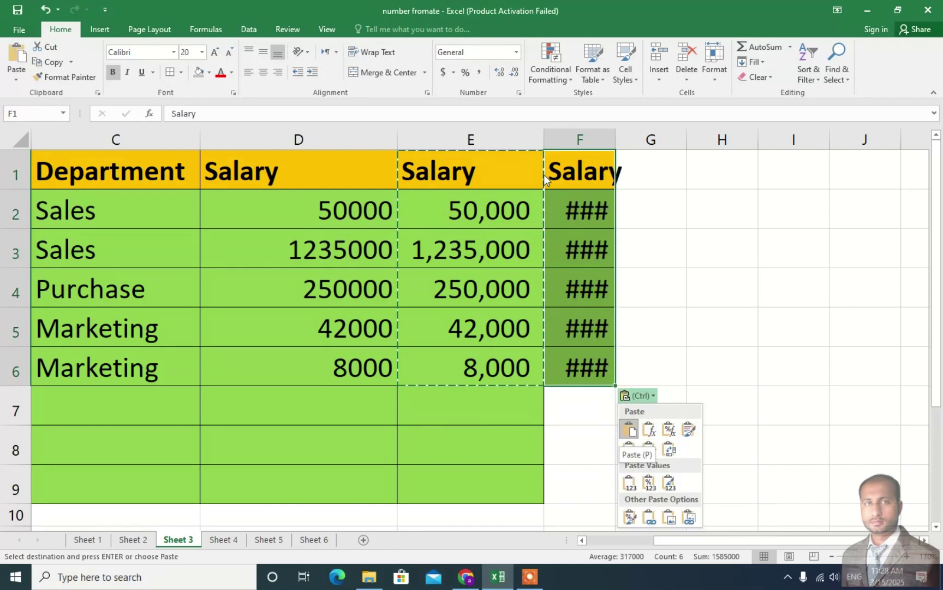
pyautogui.press('Escape')
pyautogui.click(583, 216)
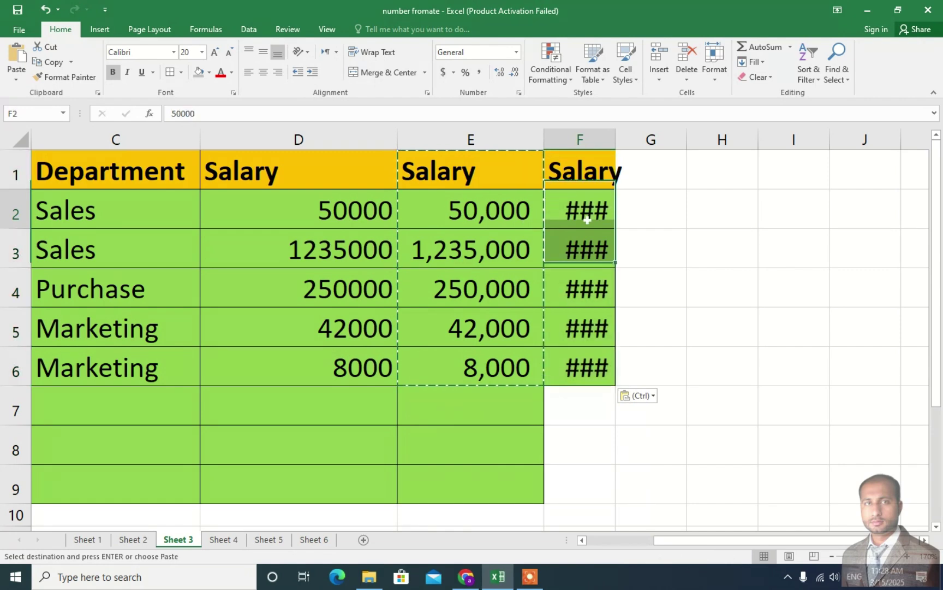
pyautogui.press('Escape')
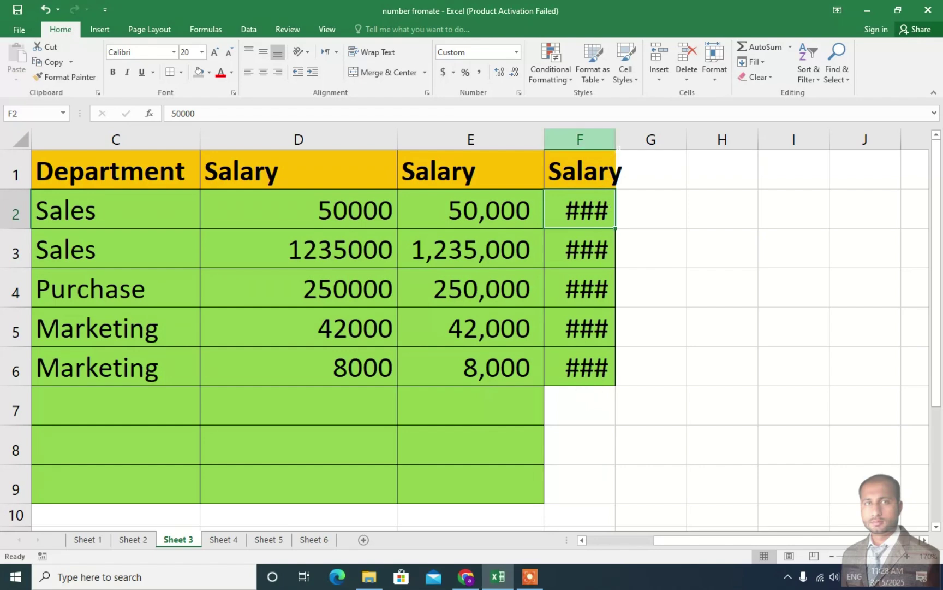
pyautogui.moveTo(616, 139); pyautogui.dragTo(701, 144)
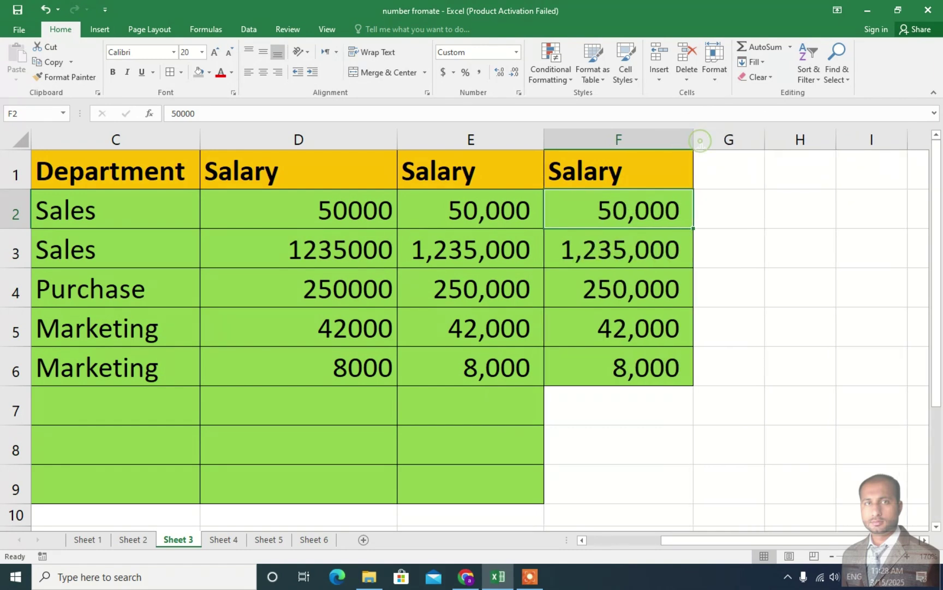
# Format the copied salary figures in F2:F6 as General
pyautogui.click(516, 53)
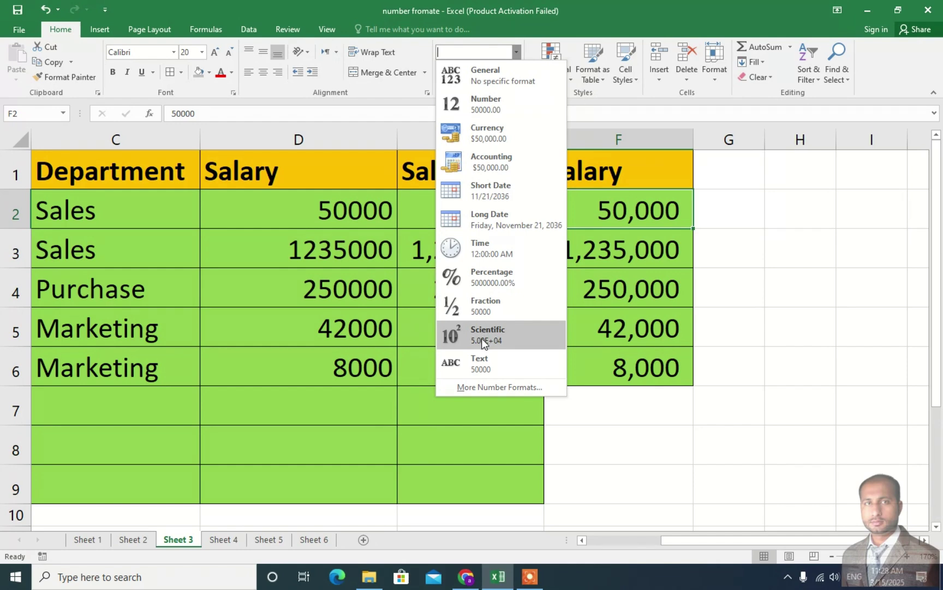
pyautogui.click(658, 302)
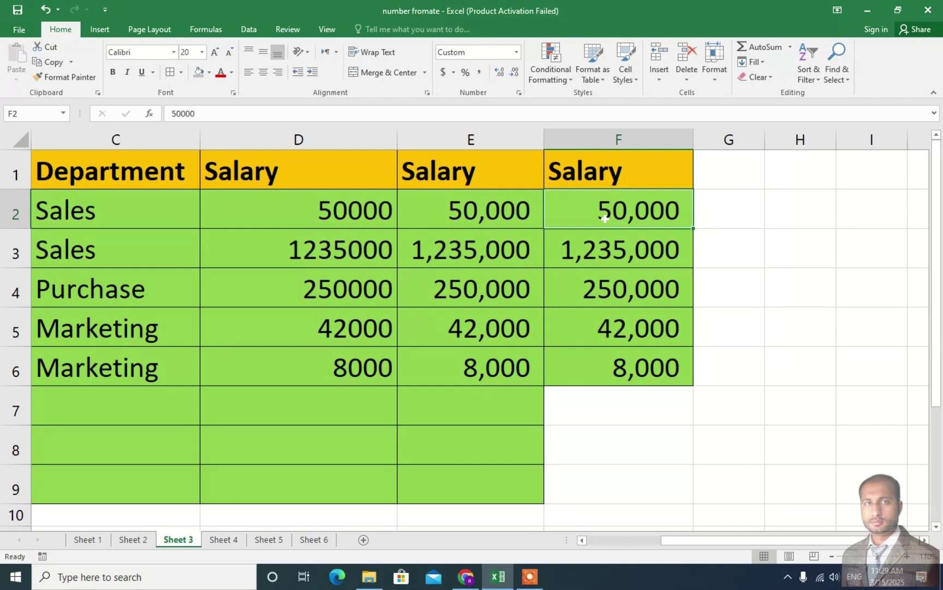
pyautogui.moveTo(589, 214); pyautogui.dragTo(610, 363)
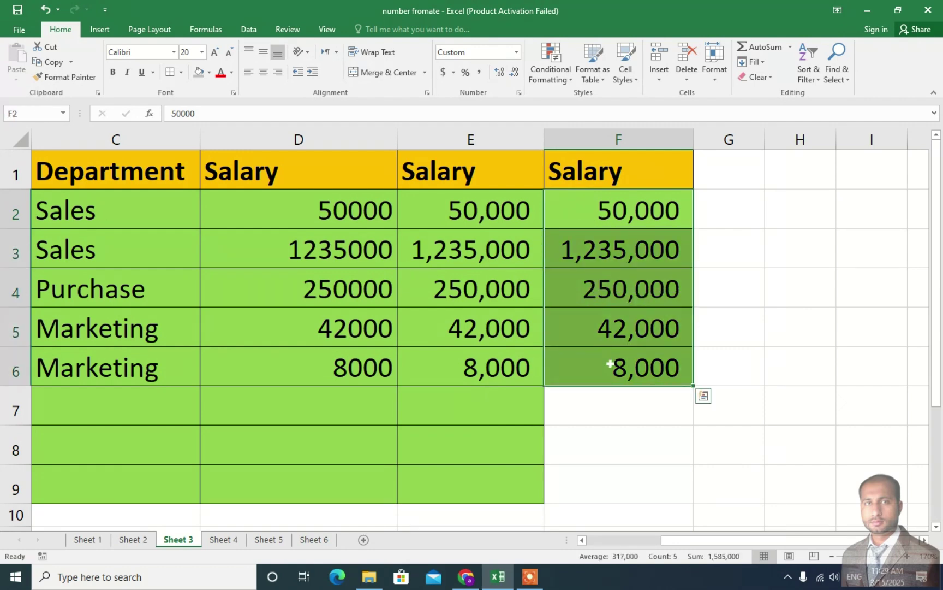
pyautogui.click(516, 51)
pyautogui.click(487, 69)
# Apply the Scientific number format to the salary figures in F2:F6
pyautogui.moveTo(598, 213); pyautogui.dragTo(607, 360)
pyautogui.click(517, 52)
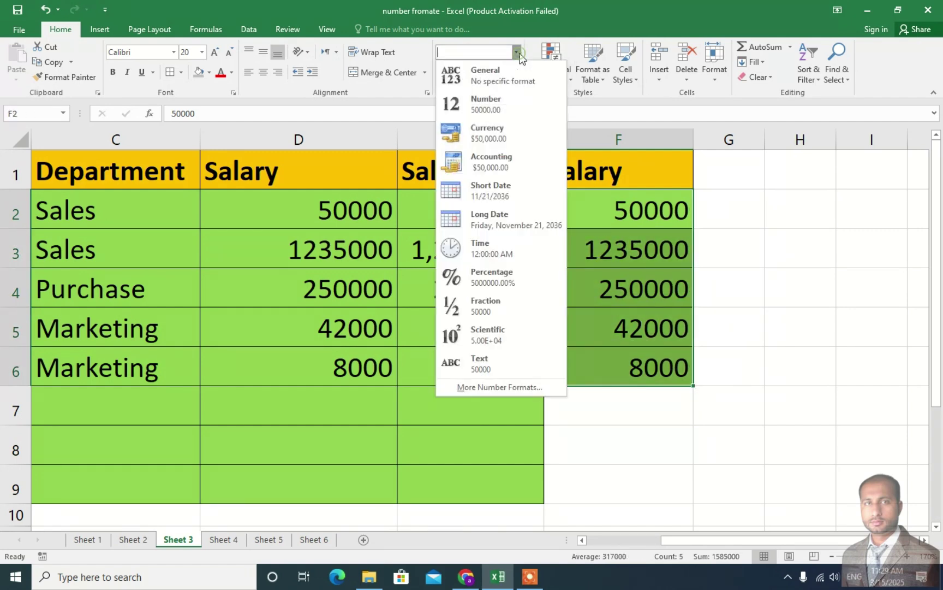
pyautogui.click(491, 336)
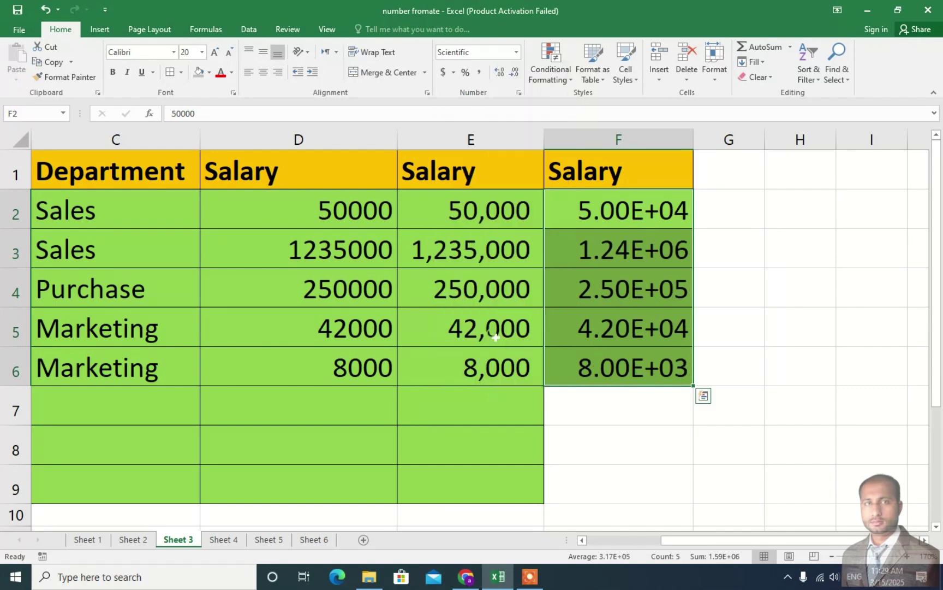
pyautogui.click(610, 227)
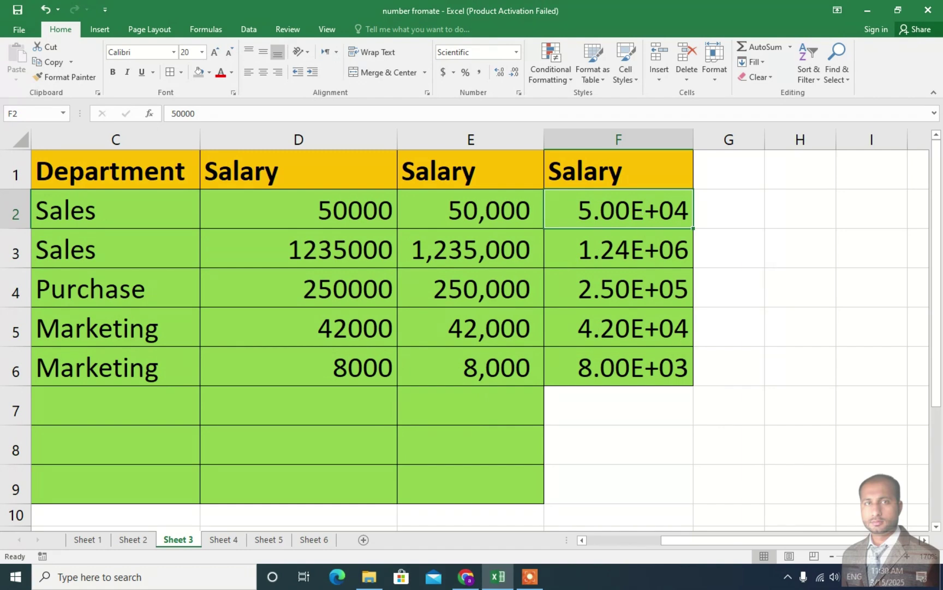
pyautogui.click(755, 317)
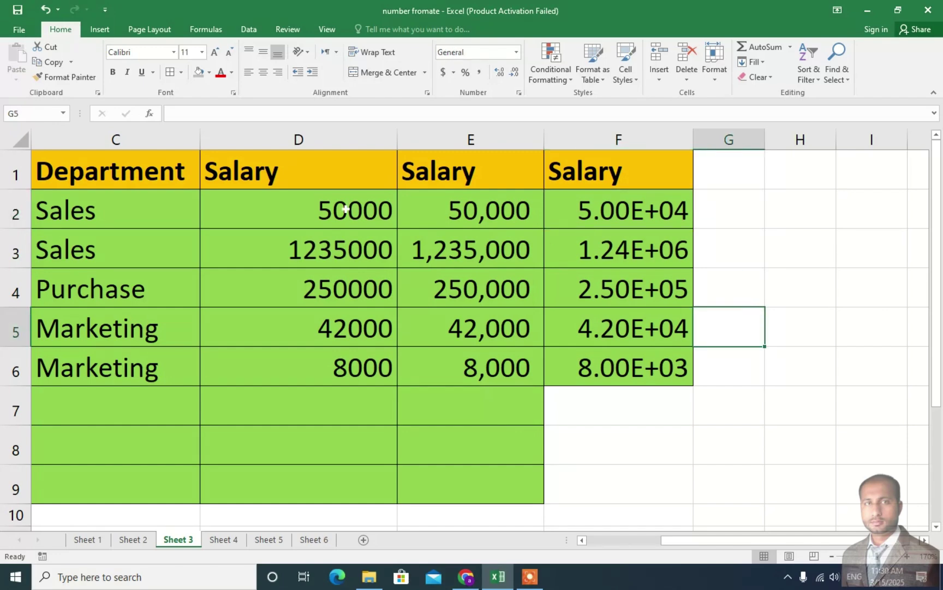
pyautogui.click(746, 206)
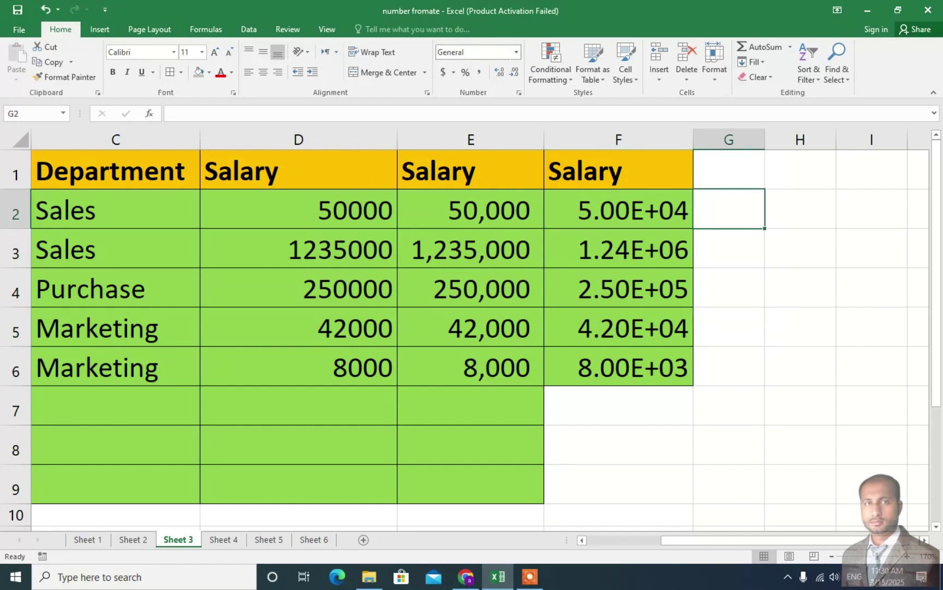
pyautogui.click(516, 51)
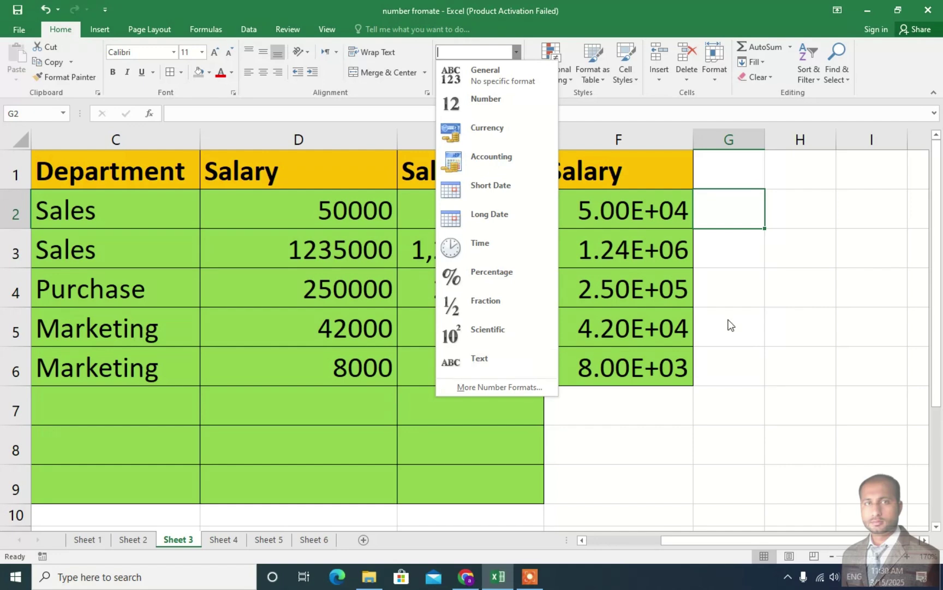
pyautogui.click(811, 274)
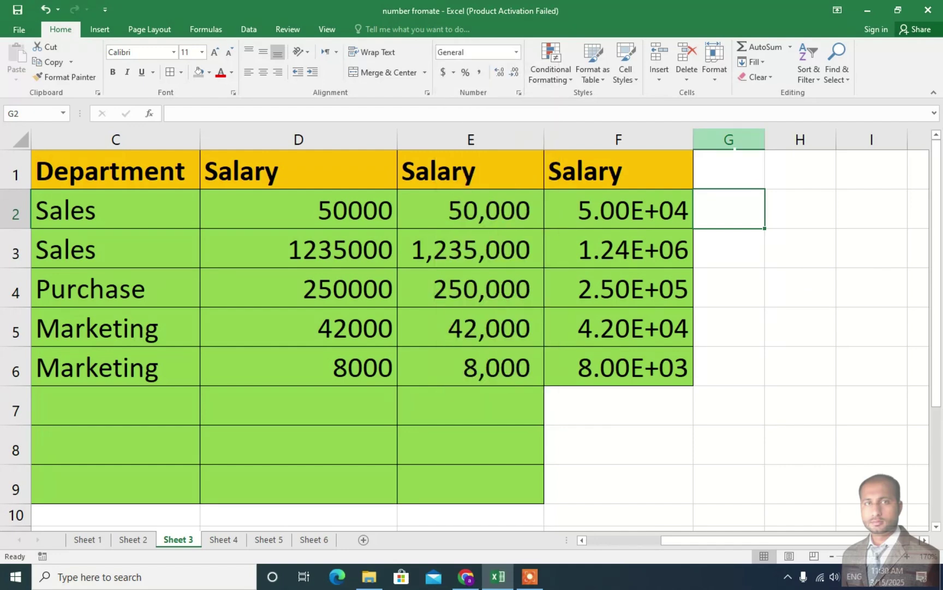
# Apply the Text number format to the empty cells G1:G6
pyautogui.click(729, 139)
pyautogui.moveTo(735, 170); pyautogui.dragTo(747, 370)
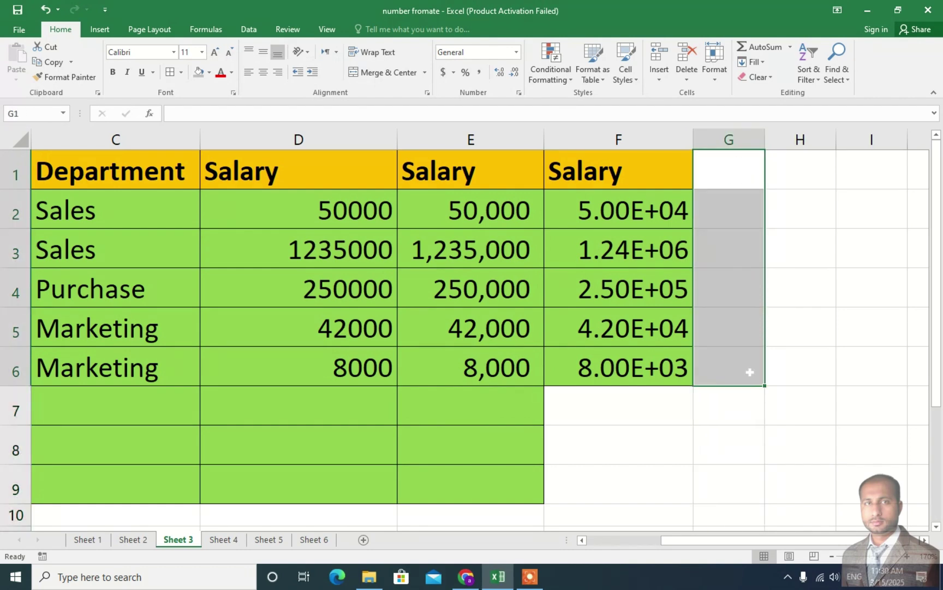
pyautogui.click(517, 52)
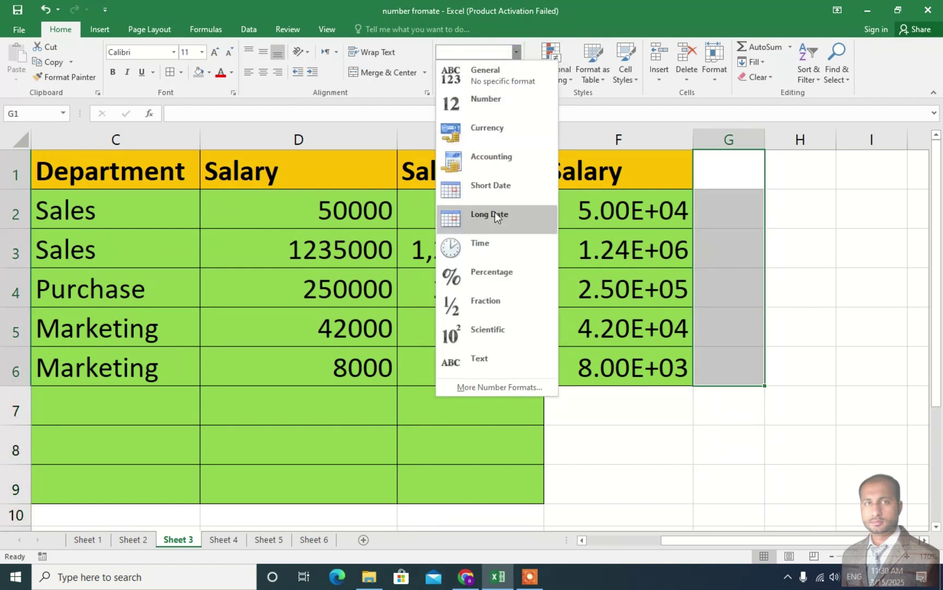
pyautogui.click(482, 360)
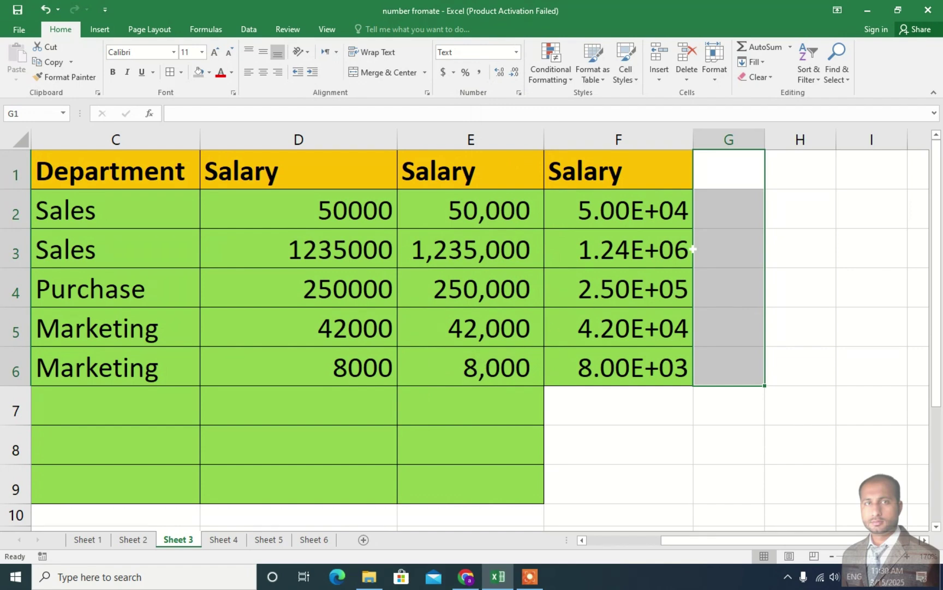
# Enter 50000 in the text-formatted cell G2 and widen column G
pyautogui.click(735, 212)
pyautogui.click(728, 247)
pyautogui.click(727, 316)
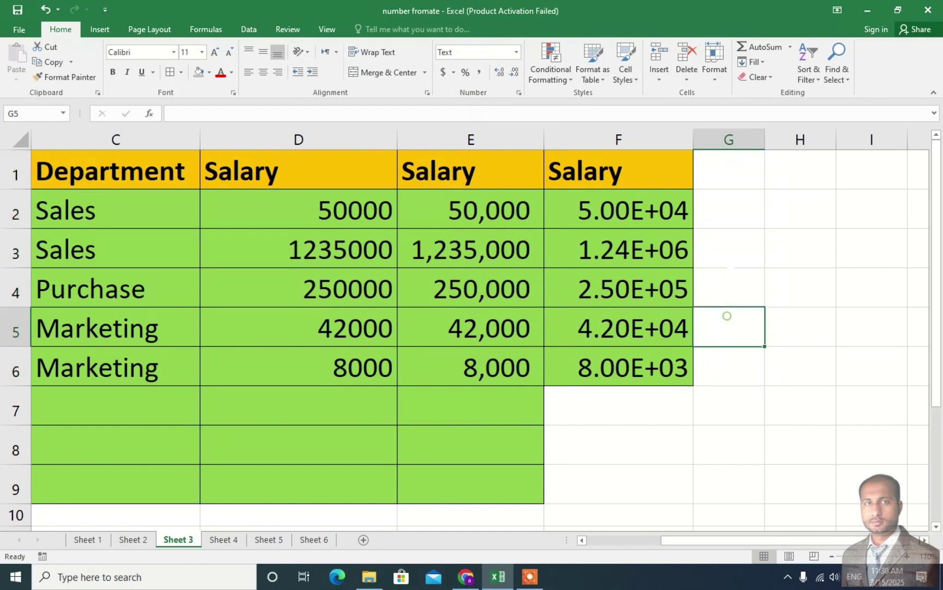
pyautogui.click(726, 172)
pyautogui.click(729, 213)
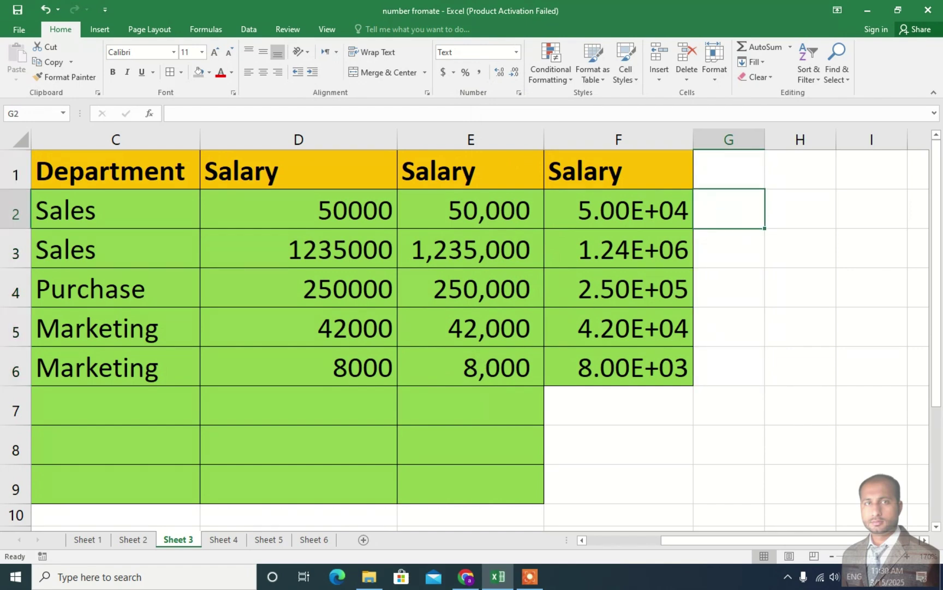
pyautogui.write('500')
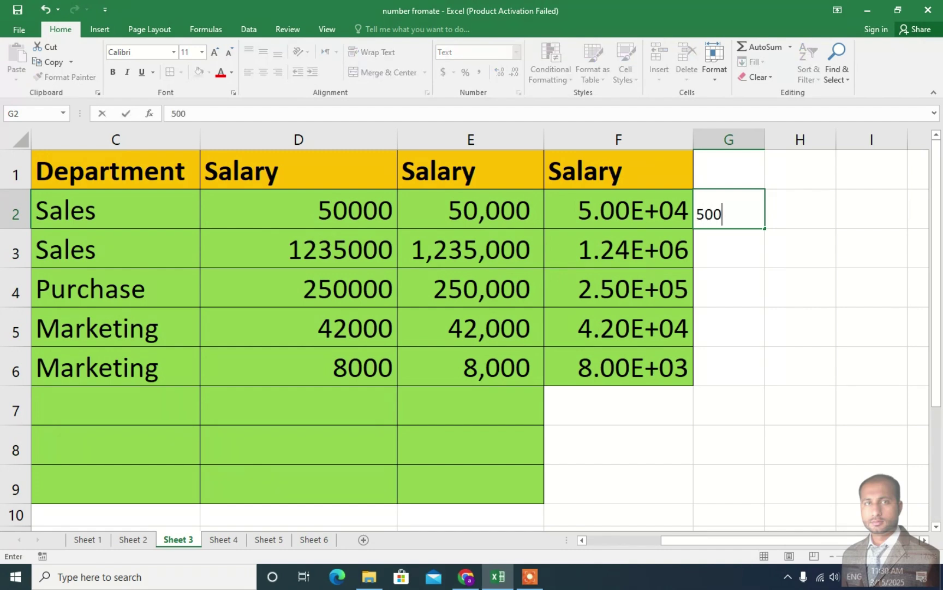
pyautogui.write('00')
pyautogui.press('Return')
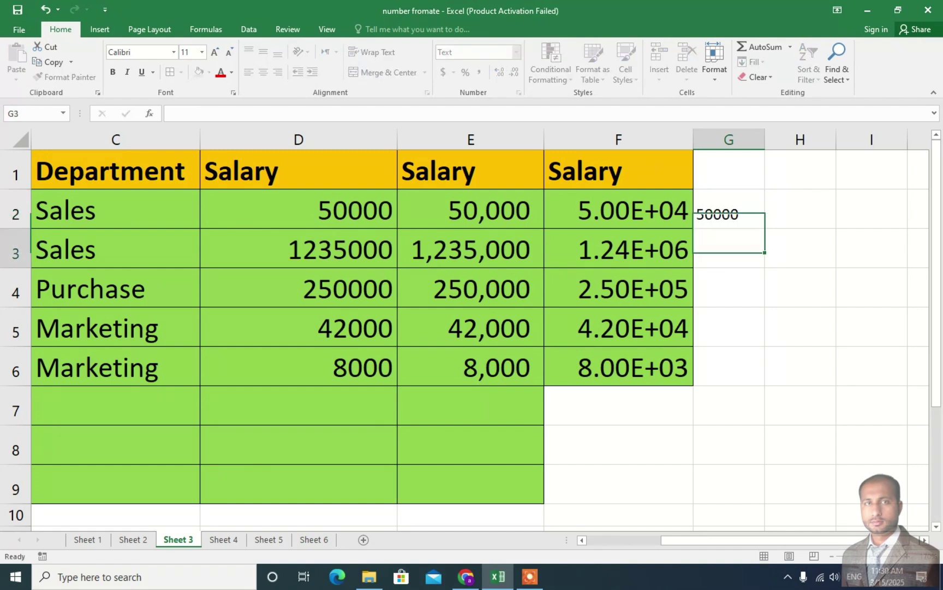
pyautogui.moveTo(765, 142); pyautogui.dragTo(808, 144)
pyautogui.click(729, 212)
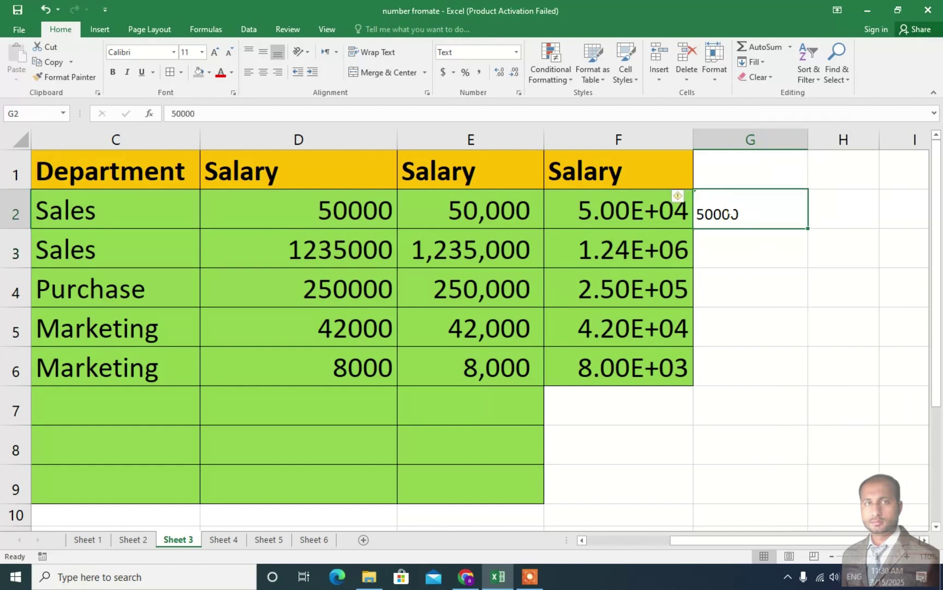
# Copy the salary figures D2:D6 into G2:G6 and widen column G further
pyautogui.click(335, 258)
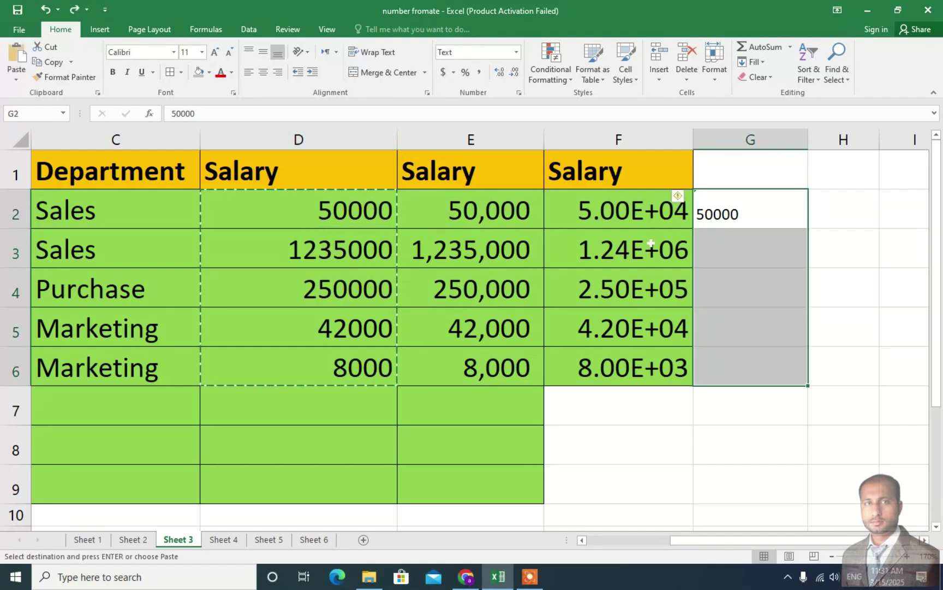
pyautogui.moveTo(721, 213); pyautogui.dragTo(748, 372)
pyautogui.hotkey('ctrl', 'v')
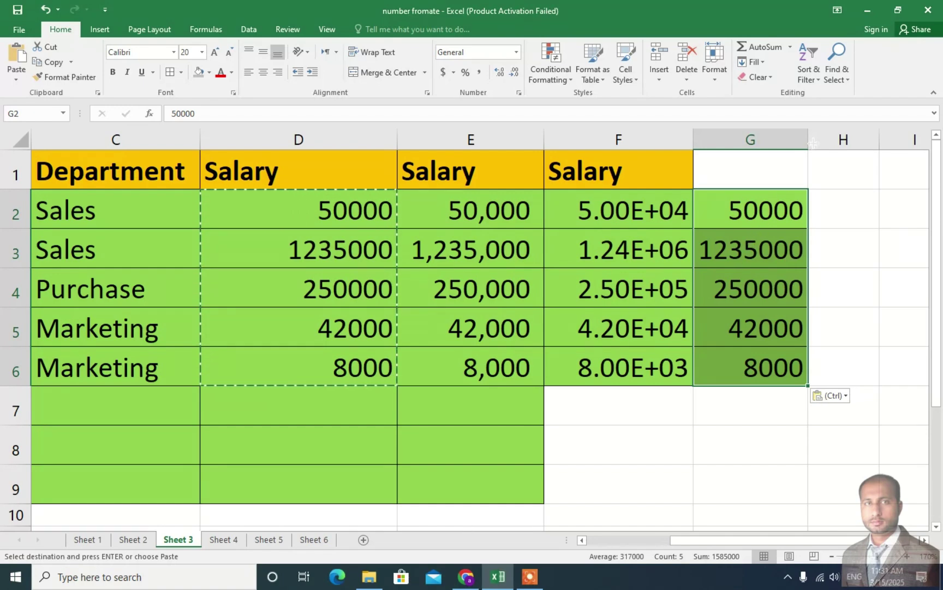
pyautogui.moveTo(814, 143); pyautogui.dragTo(846, 143)
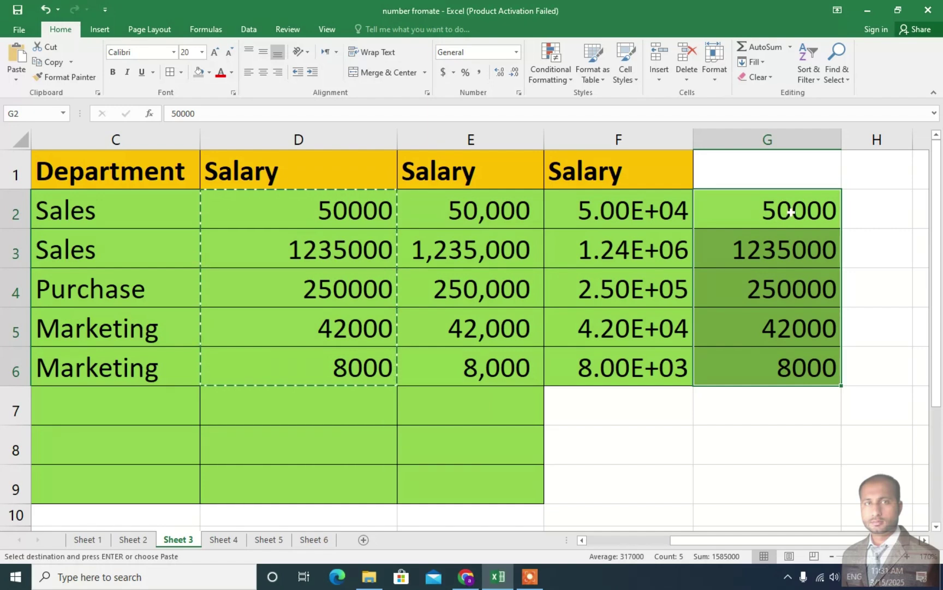
# Apply the Text number format to the pasted salary figures in G2:G6
pyautogui.moveTo(791, 212); pyautogui.dragTo(813, 366)
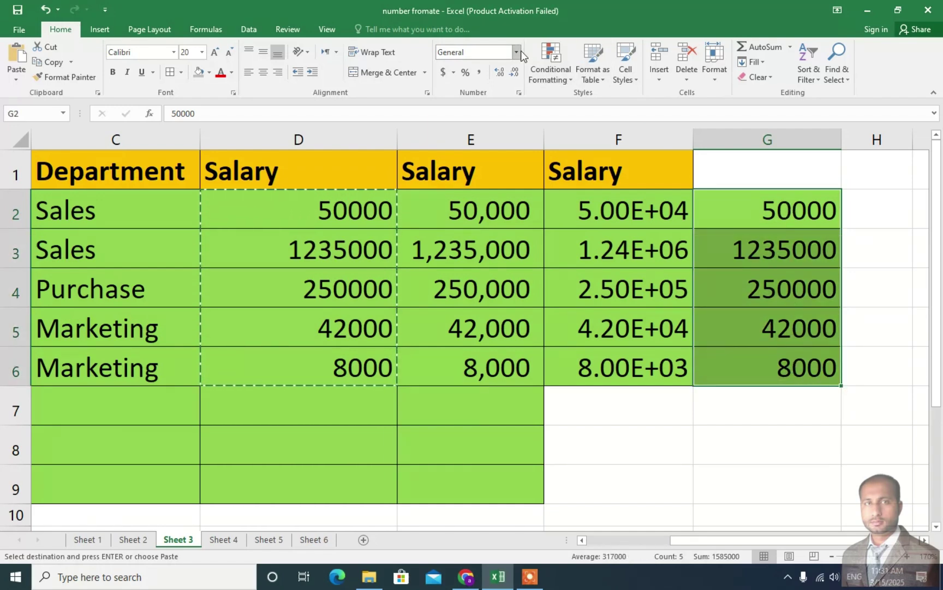
pyautogui.click(516, 52)
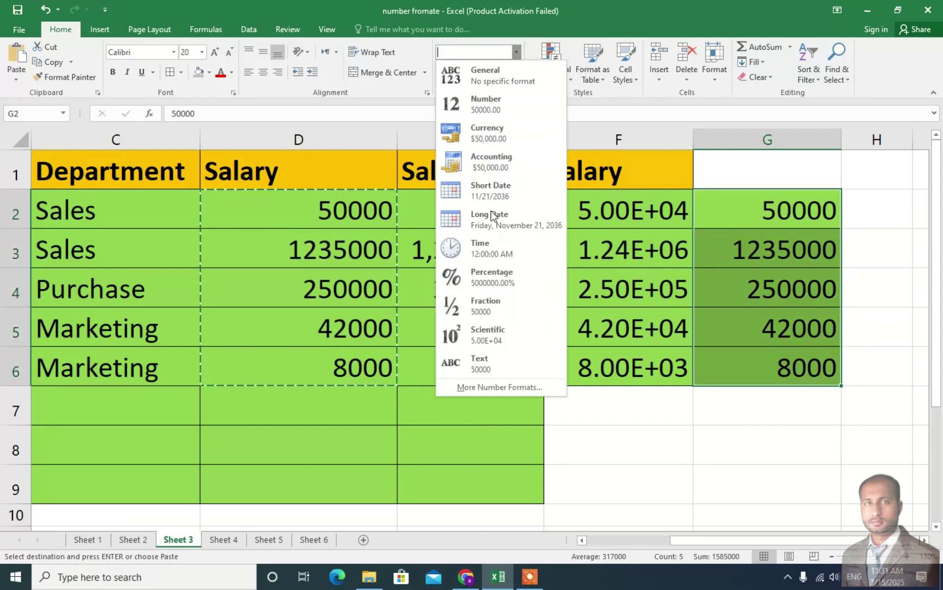
pyautogui.click(488, 361)
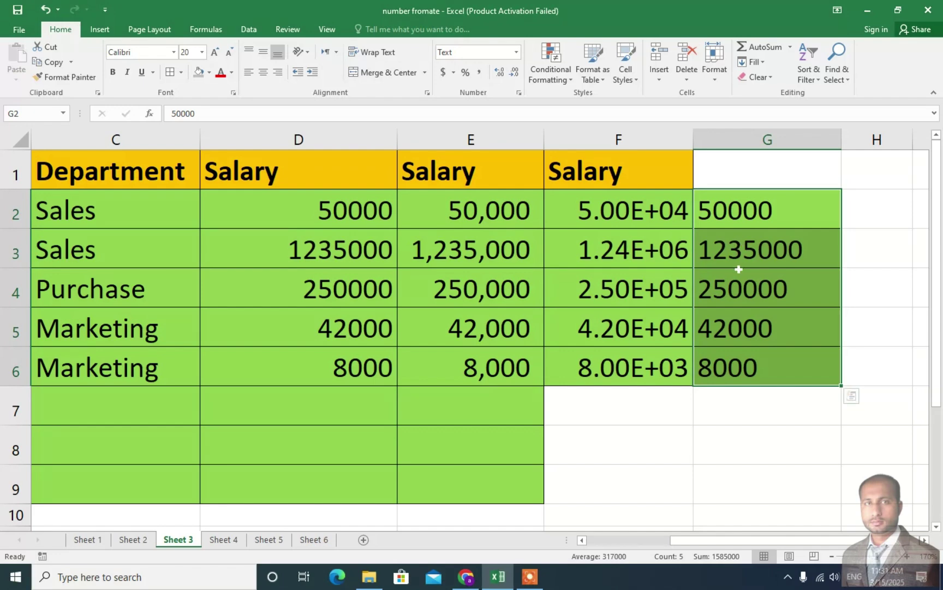
pyautogui.click(322, 215)
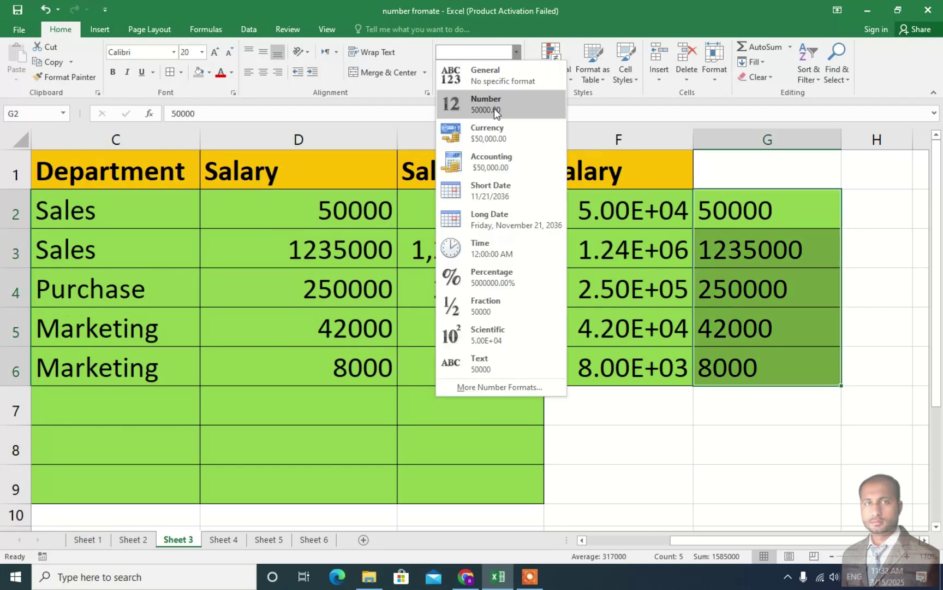
pyautogui.click(748, 213)
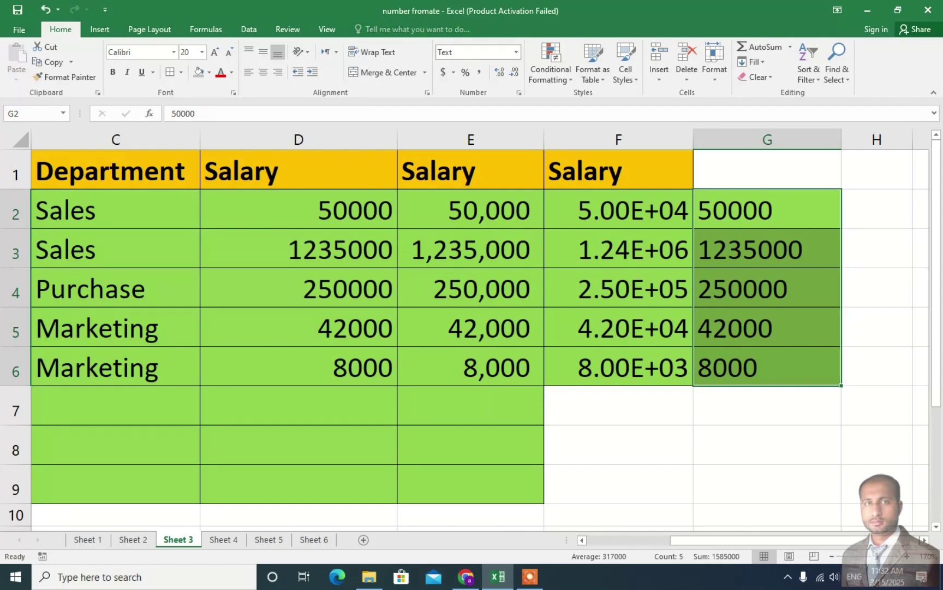
pyautogui.click(515, 52)
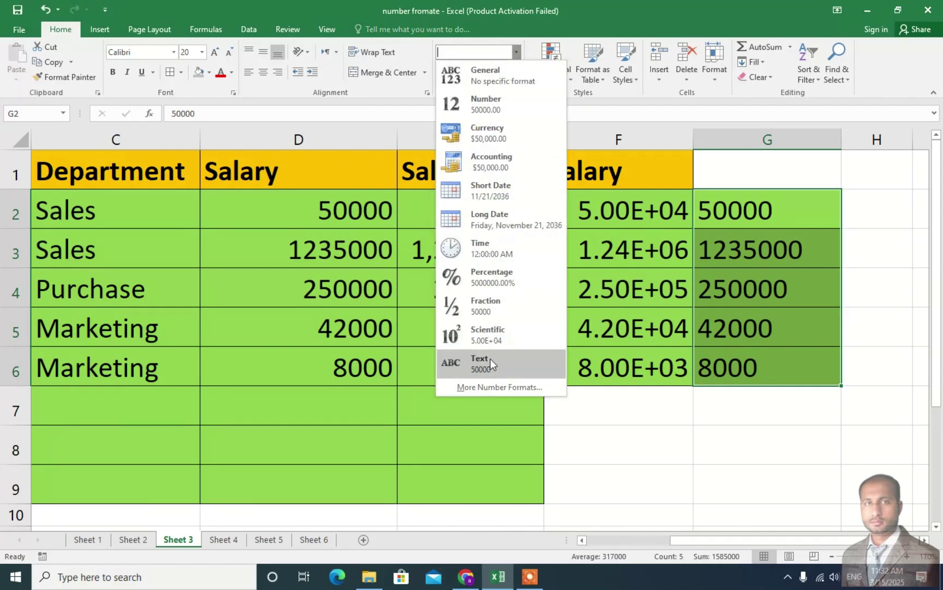
pyautogui.click(424, 147)
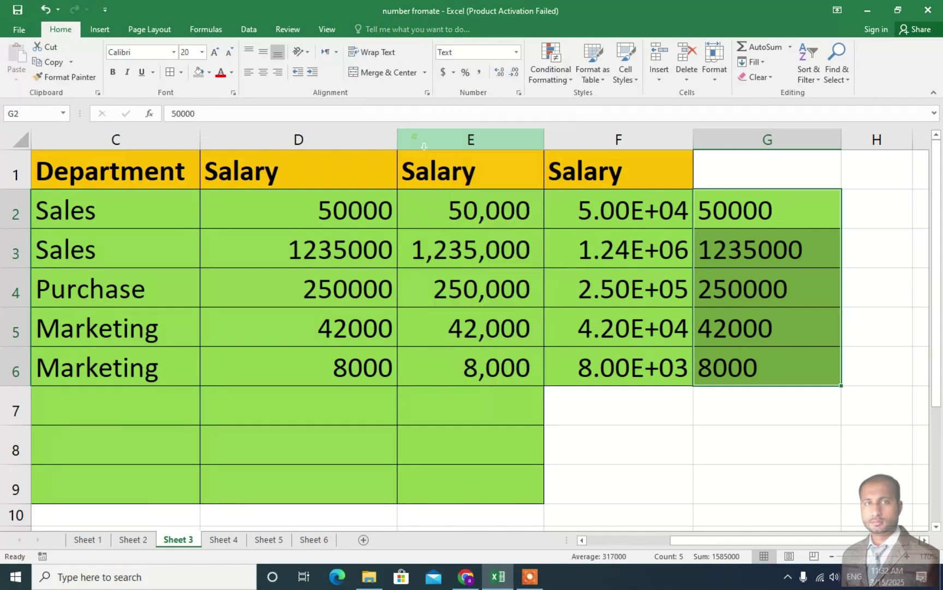